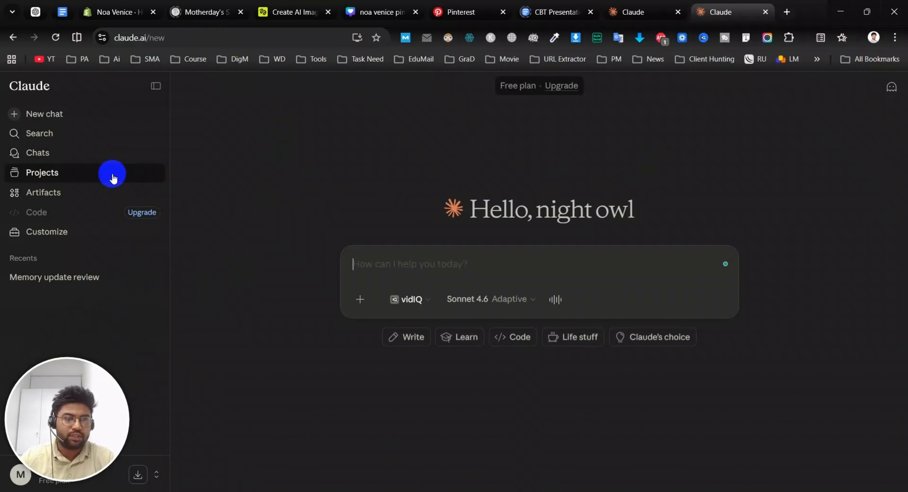
Step: Close the duplicate Claude tab so only the new-chat page with Sonnet 4.6 Adaptive remains
{"action": "middle_click", "coordinate": [650, 17]}
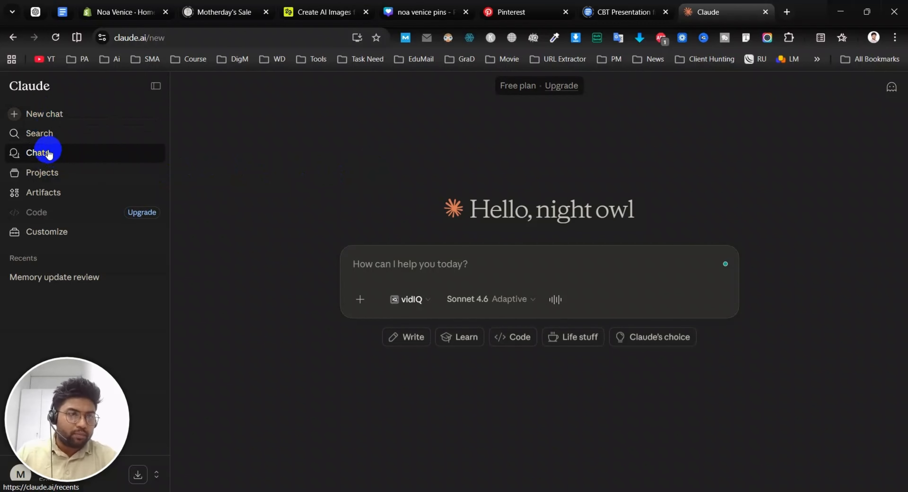
Step: Open Projects, start a new project, then cancel it without entering a name
{"action": "left_click", "coordinate": [52, 176]}
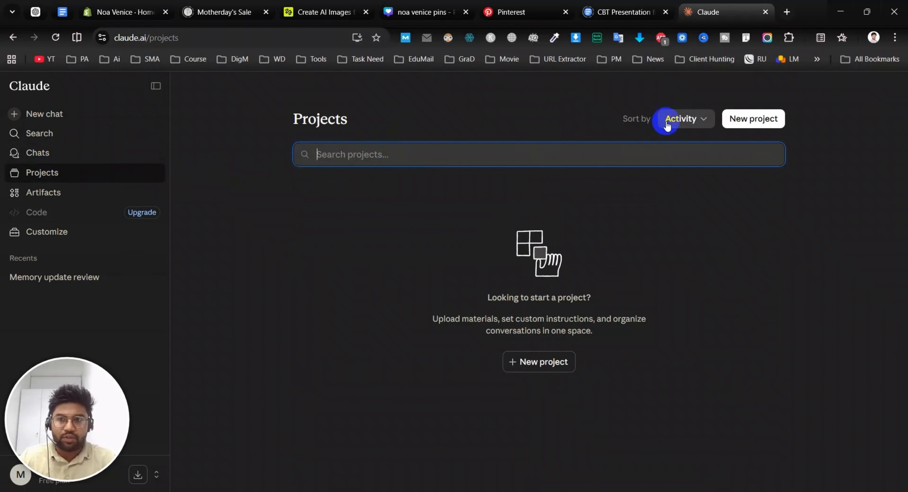
{"action": "left_click", "coordinate": [738, 117]}
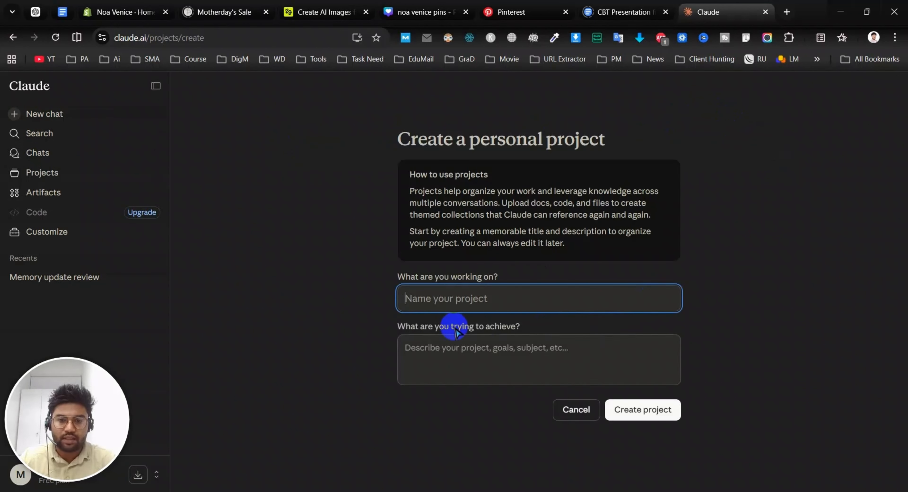
{"action": "left_click", "coordinate": [446, 297]}
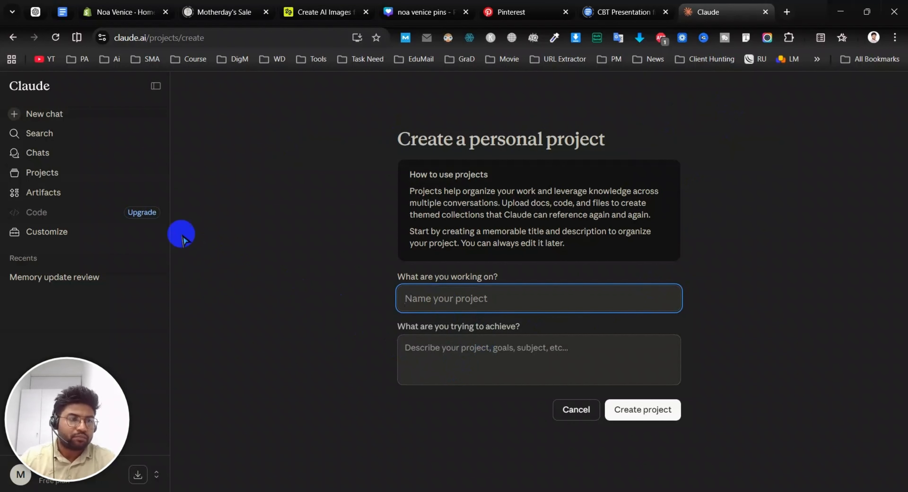
{"action": "left_click", "coordinate": [580, 408]}
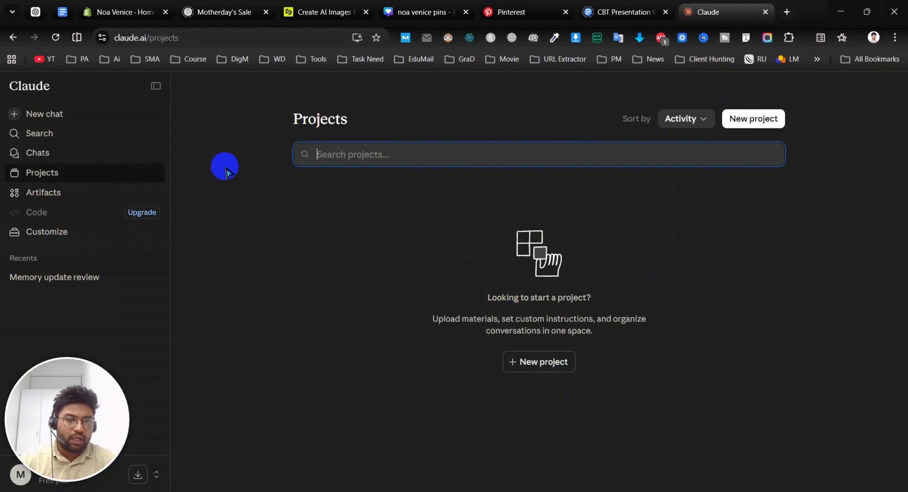
Step: From the Artifacts page, start a new artifact in the Apps and websites category
{"action": "left_click", "coordinate": [62, 196]}
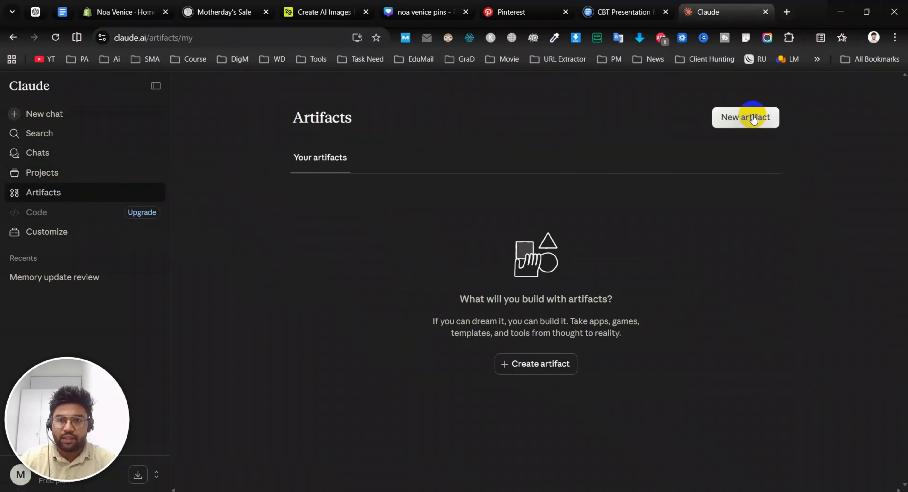
{"action": "left_click", "coordinate": [754, 117]}
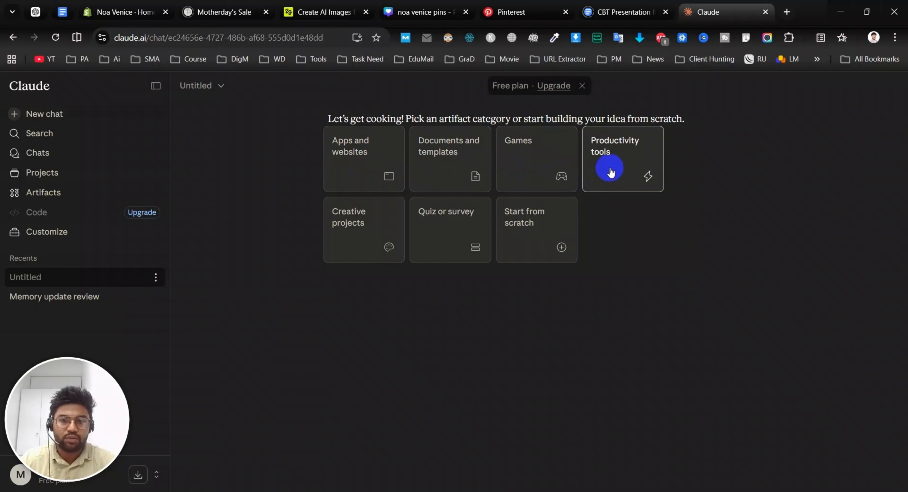
{"action": "left_click", "coordinate": [349, 172]}
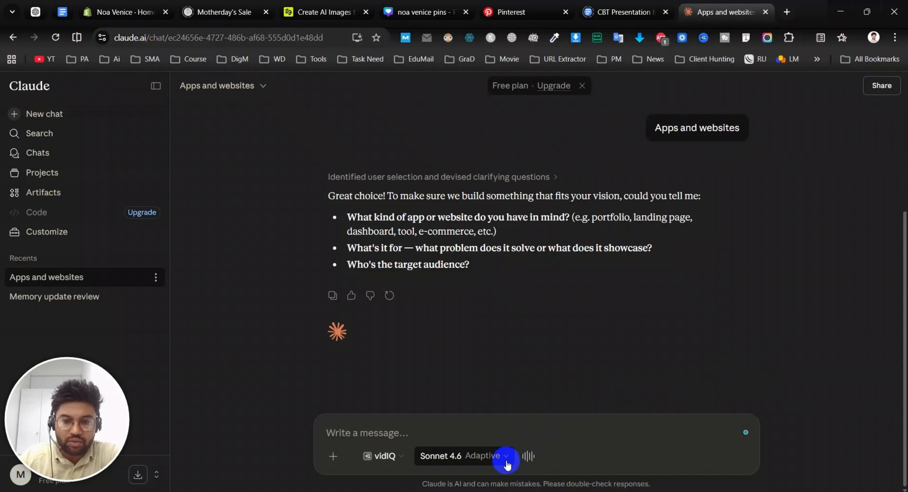
Step: Dictate a request for a dynamic 3D-style freelancer portfolio site with dark and light versions
{"action": "left_click", "coordinate": [529, 456]}
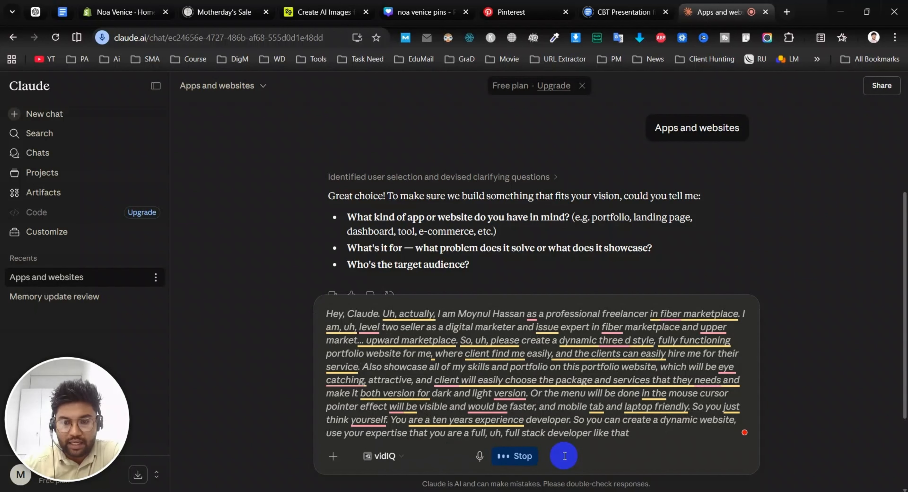
Step: Send the portfolio request, dismiss the notify banner and vidIQ popup, and review Claude's site plan
{"action": "left_click", "coordinate": [564, 455]}
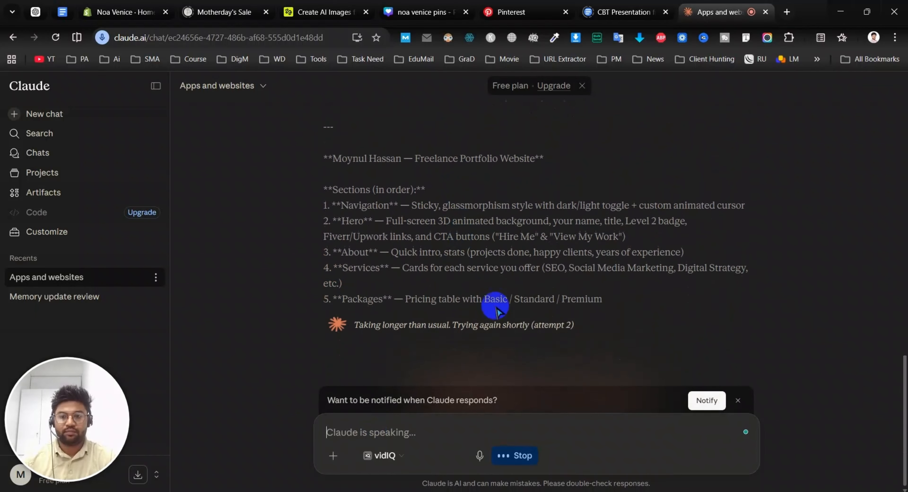
{"action": "left_click", "coordinate": [738, 402]}
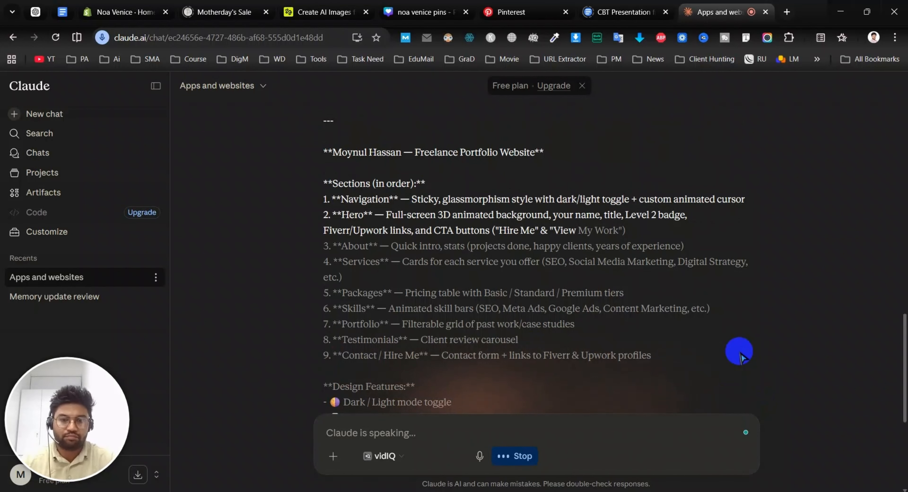
{"action": "scroll", "coordinate": [560, 252], "scroll_direction": "down", "scroll_amount": 5}
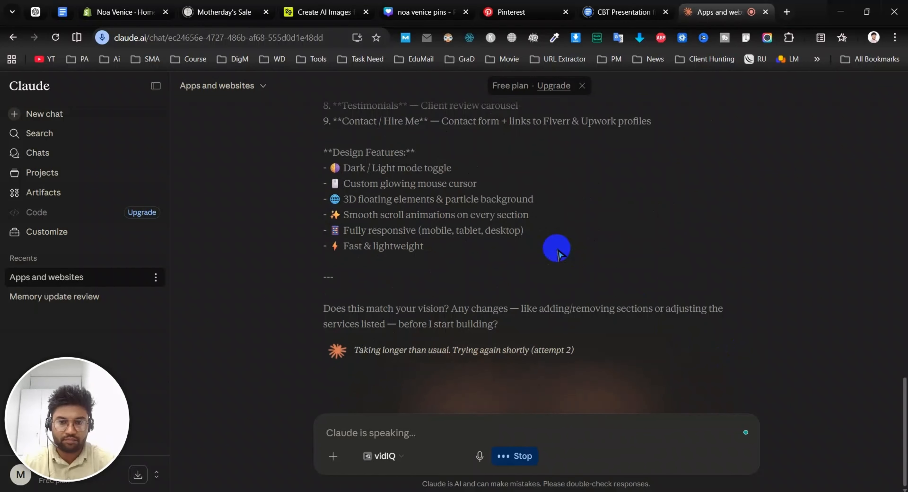
{"action": "scroll", "coordinate": [560, 252], "scroll_direction": "up", "scroll_amount": 20}
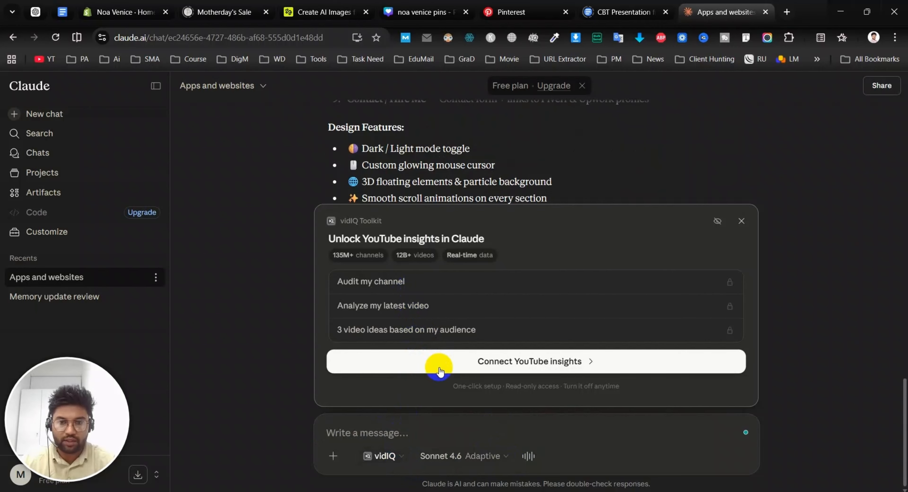
{"action": "scroll", "coordinate": [416, 308], "scroll_direction": "up", "scroll_amount": 10}
{"action": "scroll", "coordinate": [415, 307], "scroll_direction": "down", "scroll_amount": 10}
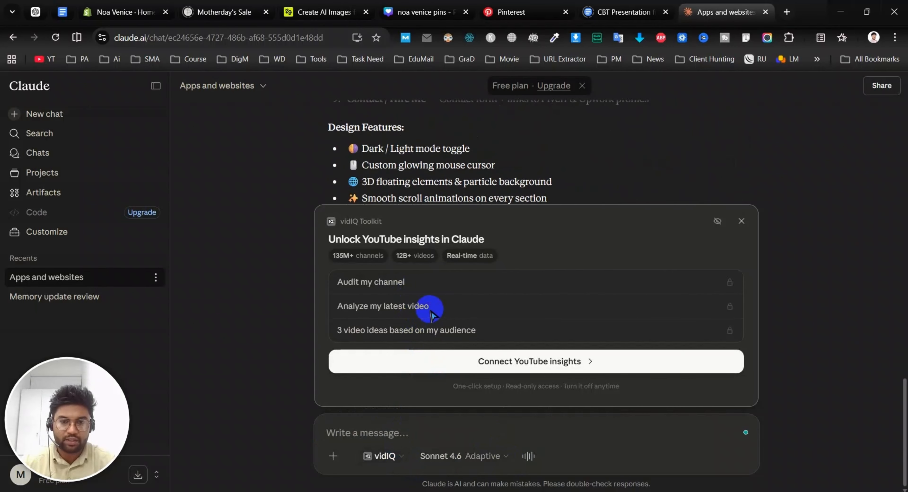
{"action": "left_click", "coordinate": [741, 221]}
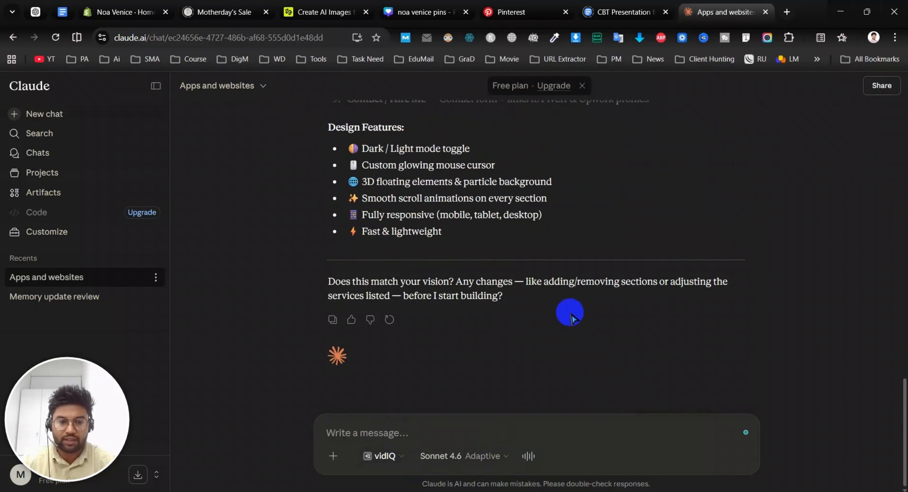
{"action": "scroll", "coordinate": [522, 264], "scroll_direction": "up", "scroll_amount": 10}
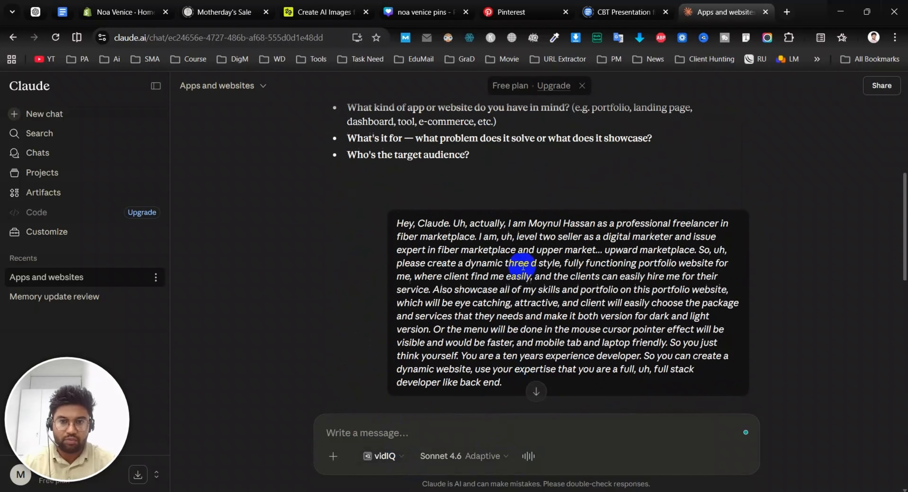
{"action": "scroll", "coordinate": [570, 213], "scroll_direction": "up", "scroll_amount": 8}
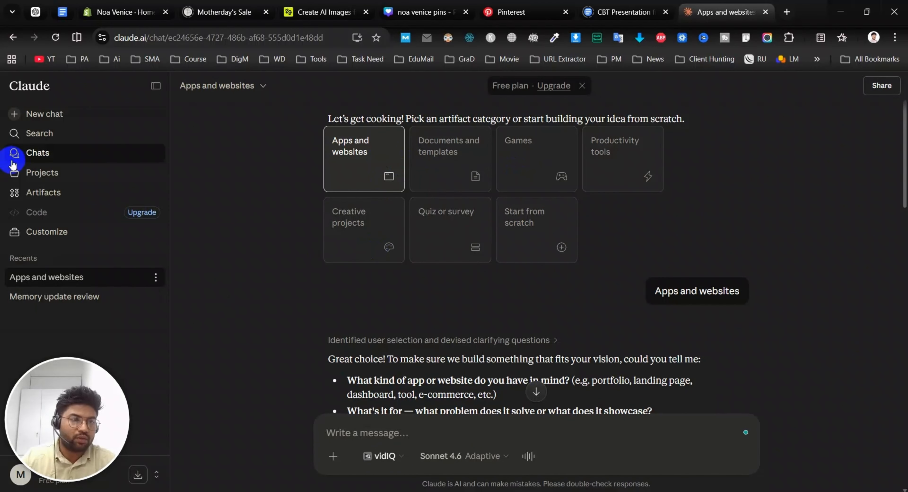
Step: View the skill-creator skill's SKILL.md under Customize > Skills, then open a new browser tab
{"action": "left_click", "coordinate": [61, 232]}
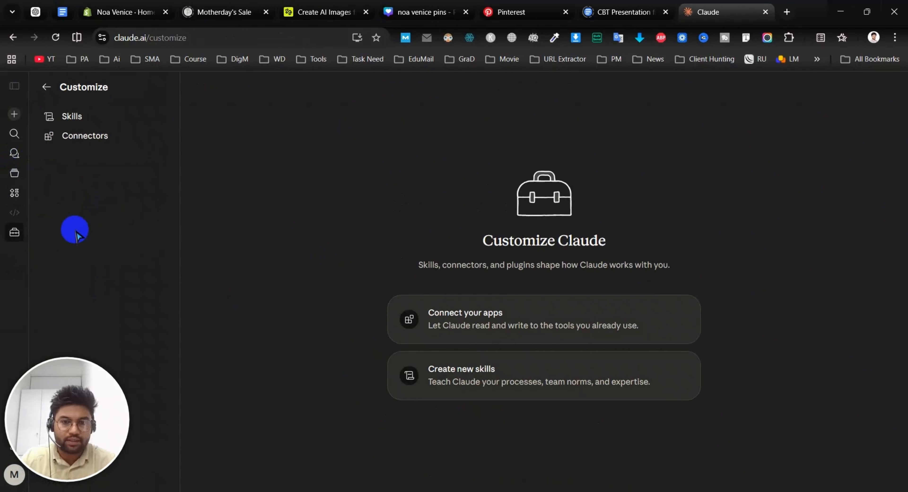
{"action": "left_click", "coordinate": [472, 381]}
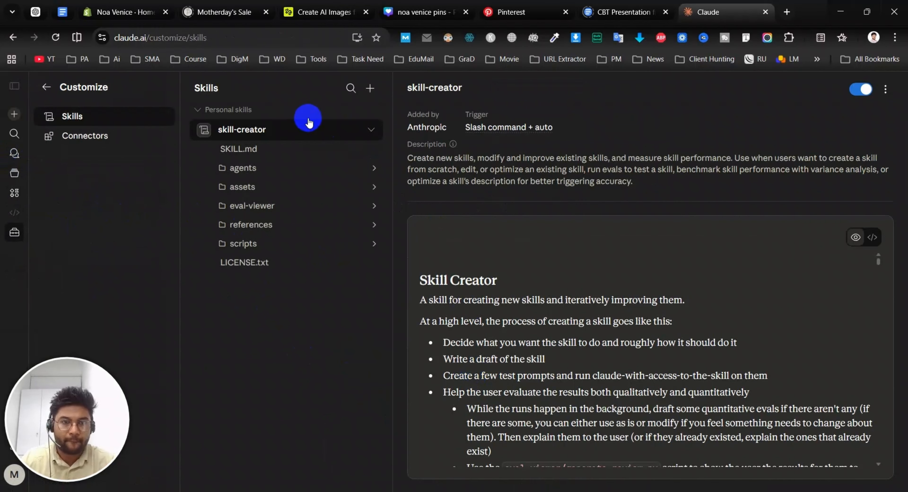
{"action": "left_click", "coordinate": [259, 131]}
{"action": "scroll", "coordinate": [495, 267], "scroll_direction": "down", "scroll_amount": 20}
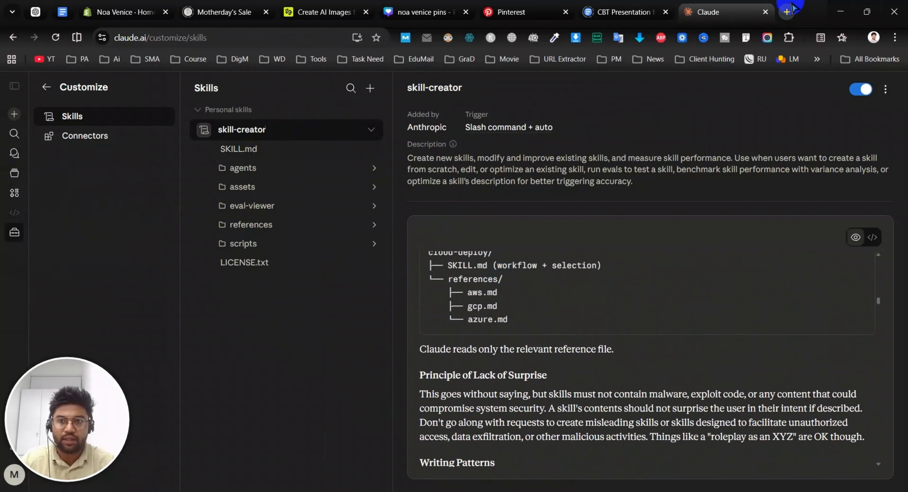
{"action": "left_click", "coordinate": [787, 12]}
{"action": "left_click", "coordinate": [263, 38]}
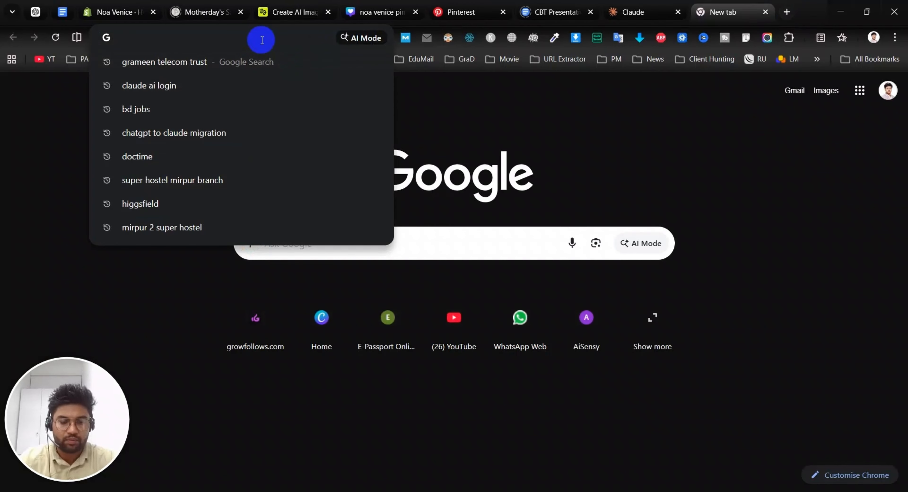
Step: Search Google for 'claude skills github'
{"action": "type", "text": "clau"}
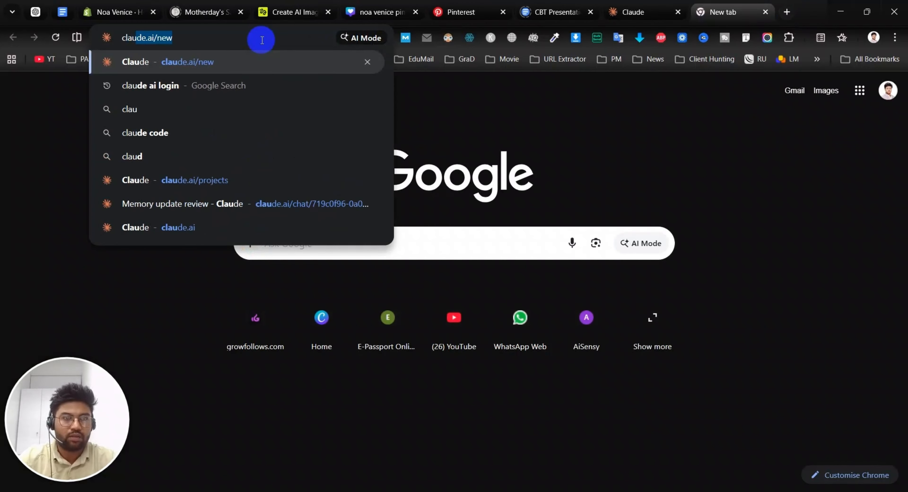
{"action": "type", "text": "de skill"}
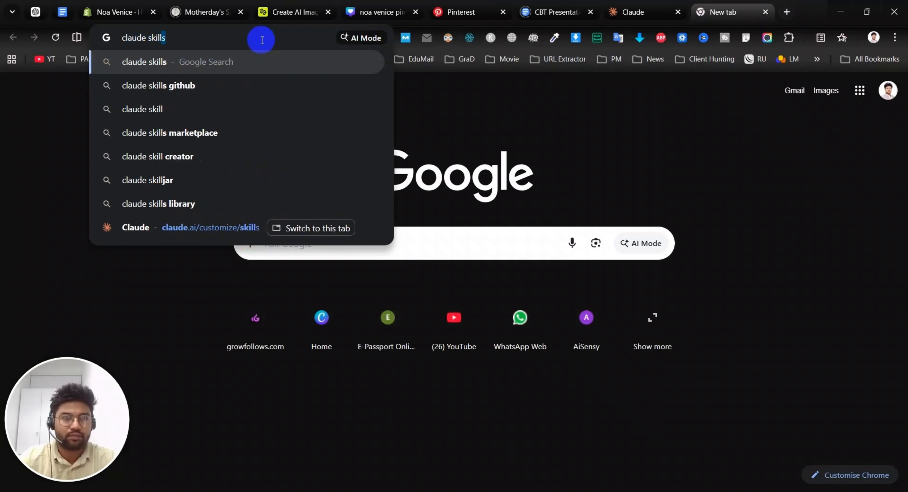
{"action": "left_click", "coordinate": [157, 85]}
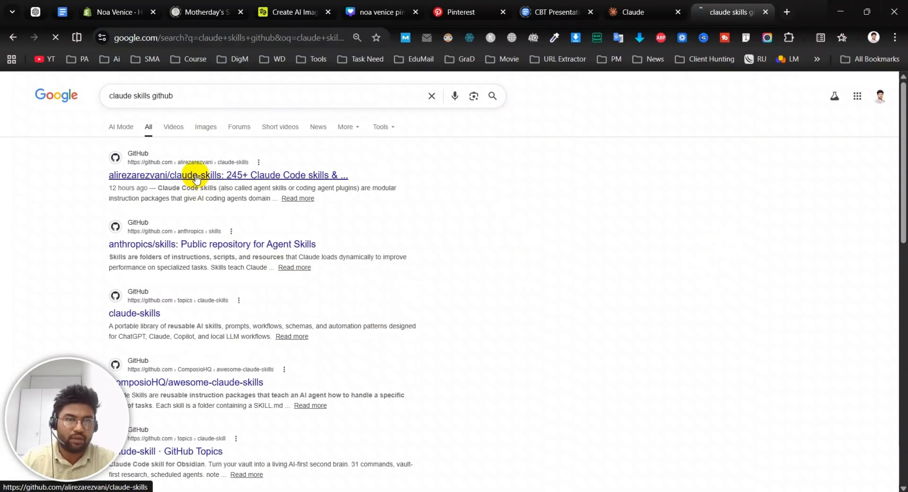
Step: Open the claude-skills GitHub repository from the top result and scroll through its page
{"action": "left_click", "coordinate": [196, 175]}
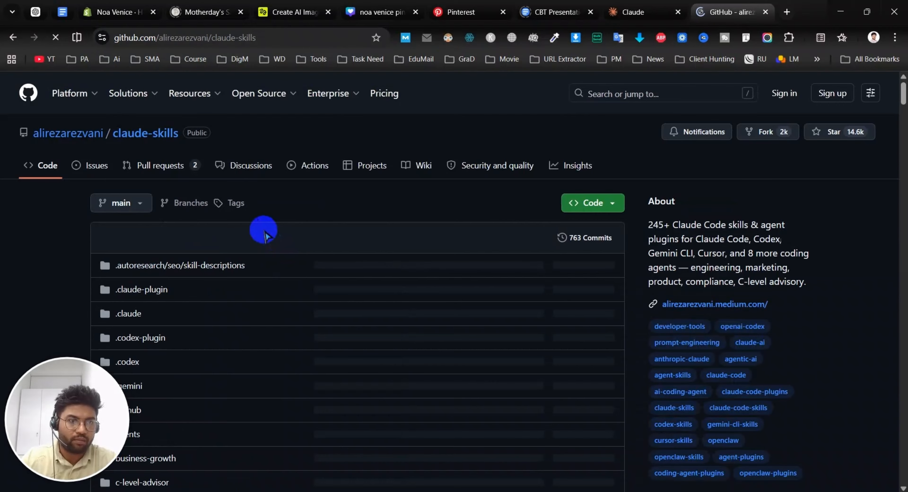
{"action": "scroll", "coordinate": [298, 208], "scroll_direction": "down", "scroll_amount": 4}
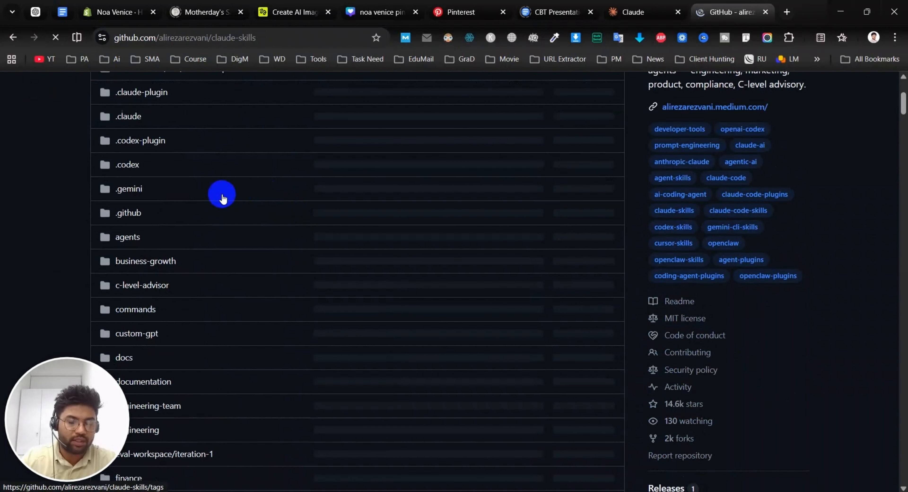
{"action": "scroll", "coordinate": [223, 198], "scroll_direction": "up", "scroll_amount": 4}
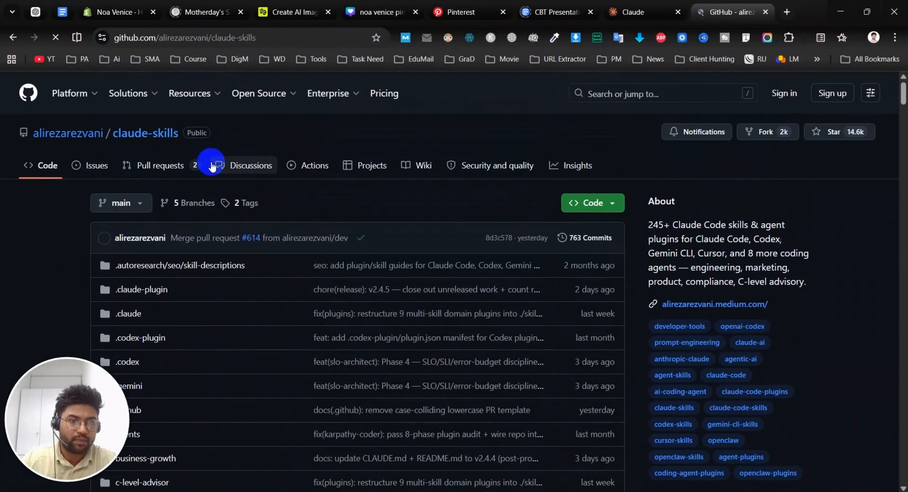
{"action": "scroll", "coordinate": [260, 257], "scroll_direction": "down", "scroll_amount": 3}
{"action": "scroll", "coordinate": [155, 206], "scroll_direction": "down", "scroll_amount": 1}
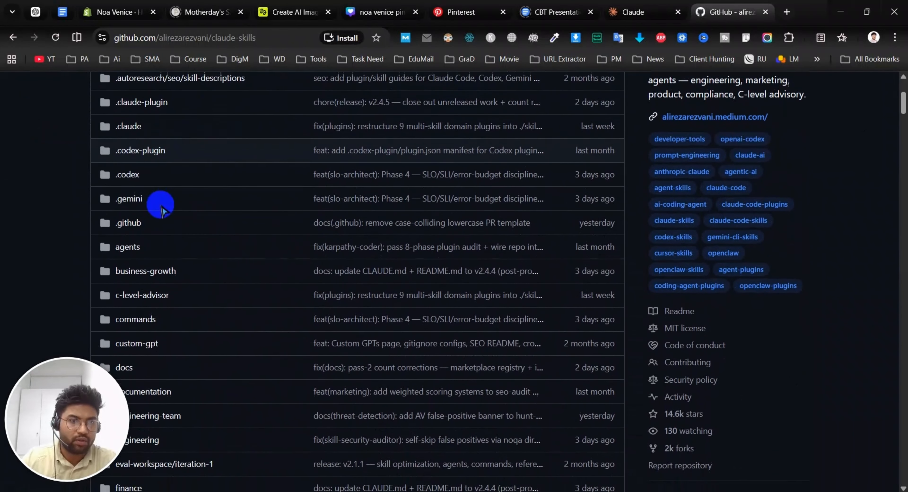
{"action": "scroll", "coordinate": [161, 211], "scroll_direction": "down", "scroll_amount": 2}
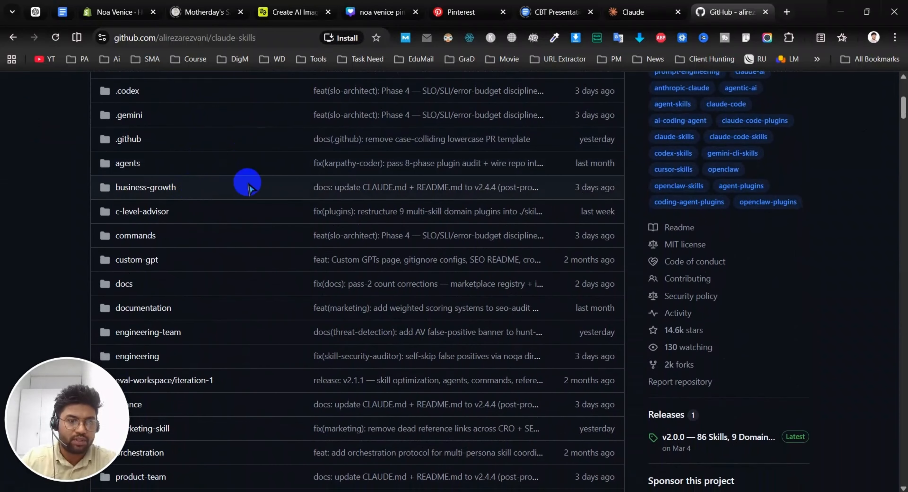
{"action": "scroll", "coordinate": [247, 183], "scroll_direction": "down", "scroll_amount": 1}
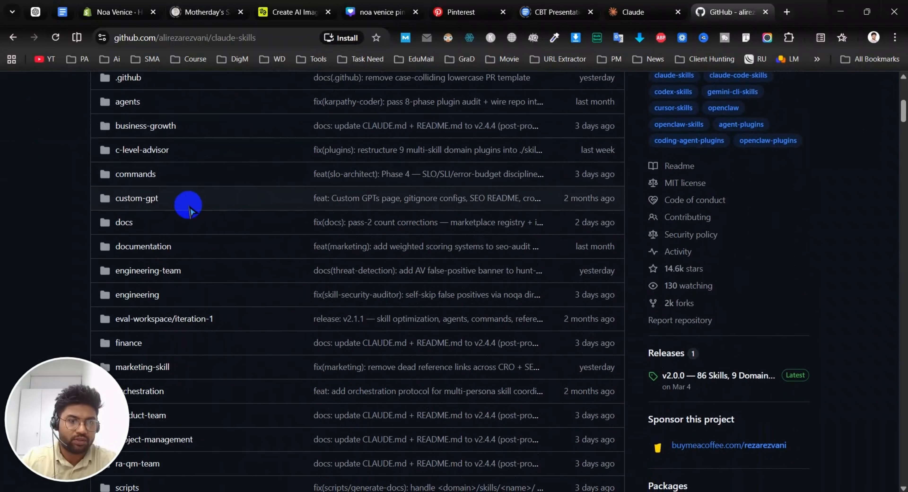
{"action": "scroll", "coordinate": [190, 213], "scroll_direction": "down", "scroll_amount": 2}
{"action": "scroll", "coordinate": [335, 173], "scroll_direction": "up", "scroll_amount": 8}
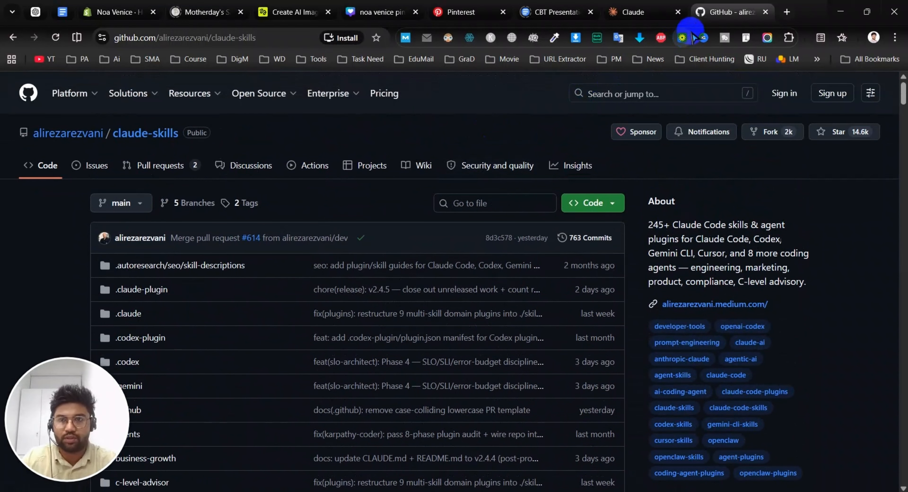
Step: Reopen the repository tab, show its Code clone options, and return to Claude's skills page
{"action": "middle_click", "coordinate": [721, 15]}
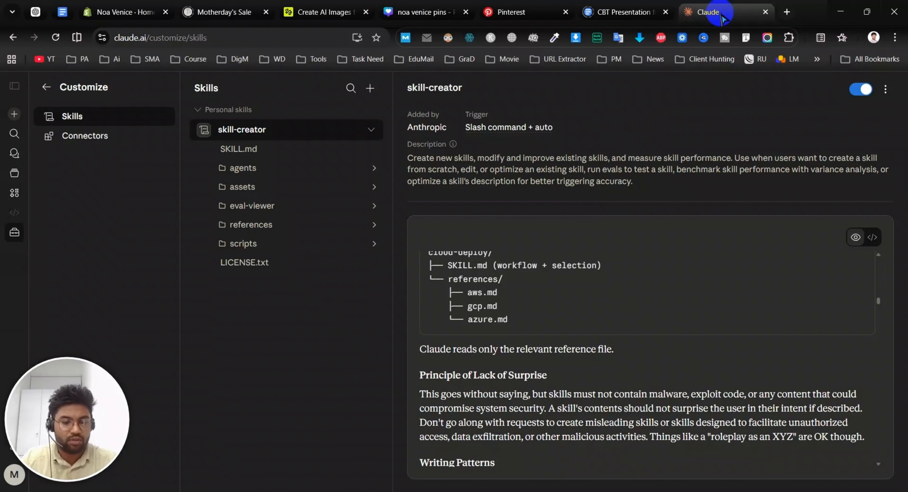
{"action": "key", "text": "ctrl+shift+t"}
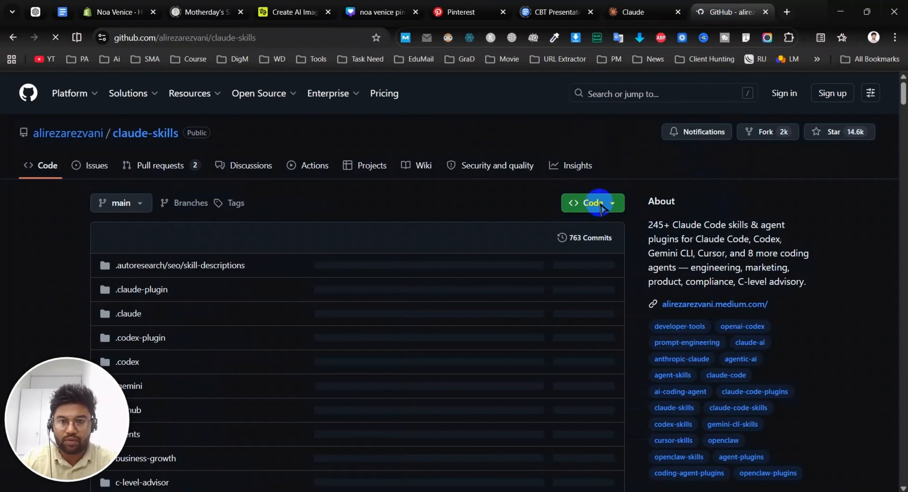
{"action": "left_click", "coordinate": [600, 204]}
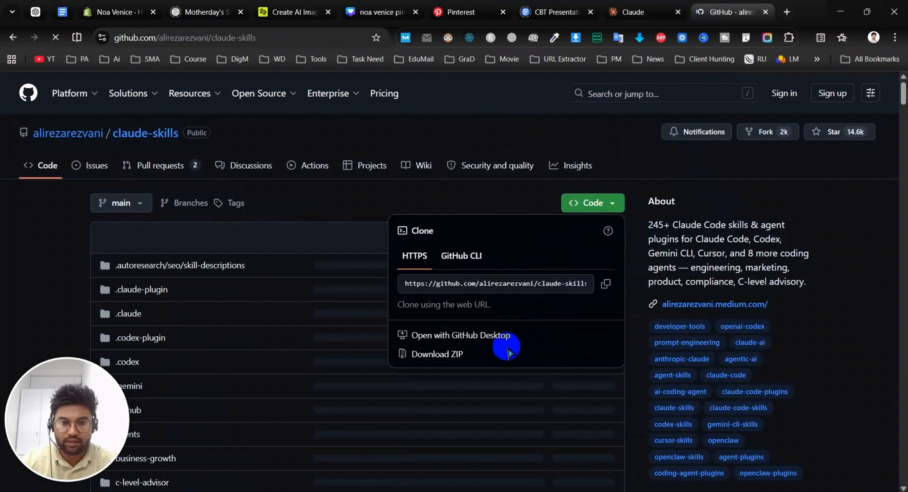
{"action": "left_click", "coordinate": [634, 13]}
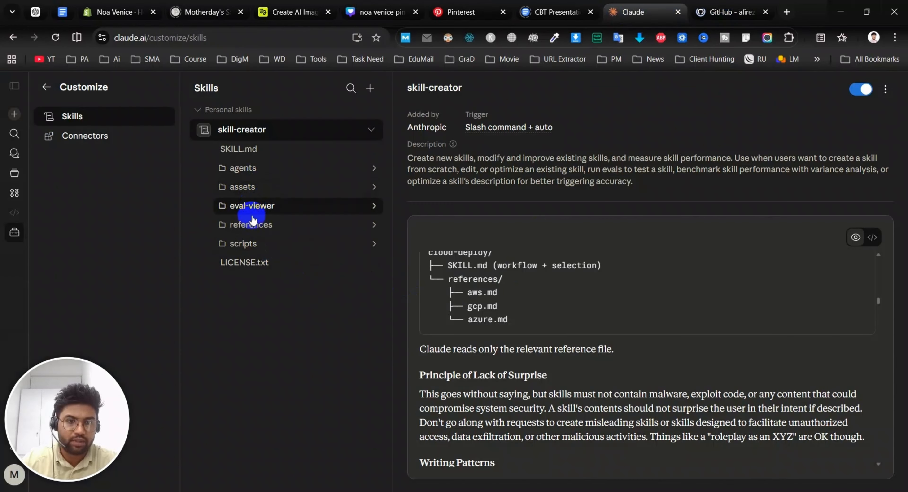
Step: View skill-creator's SKILL.md and the analyzer.md file in its agents folder
{"action": "left_click", "coordinate": [251, 154]}
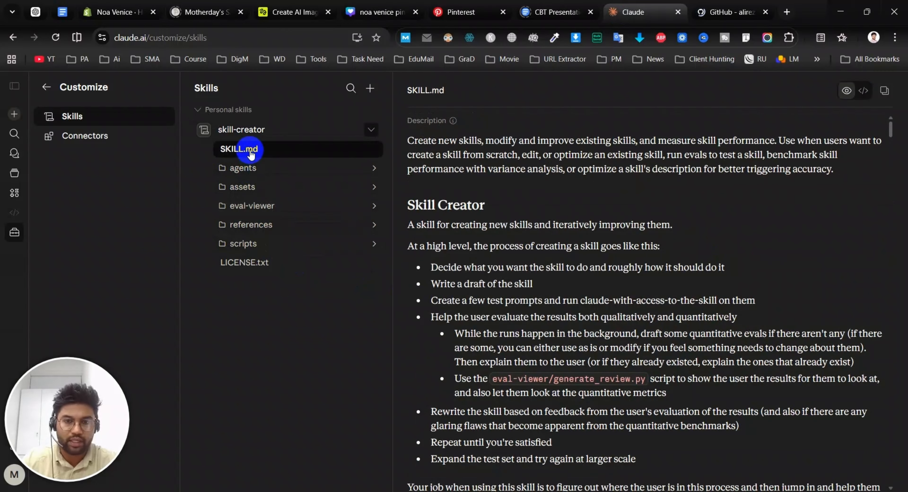
{"action": "left_click", "coordinate": [244, 168]}
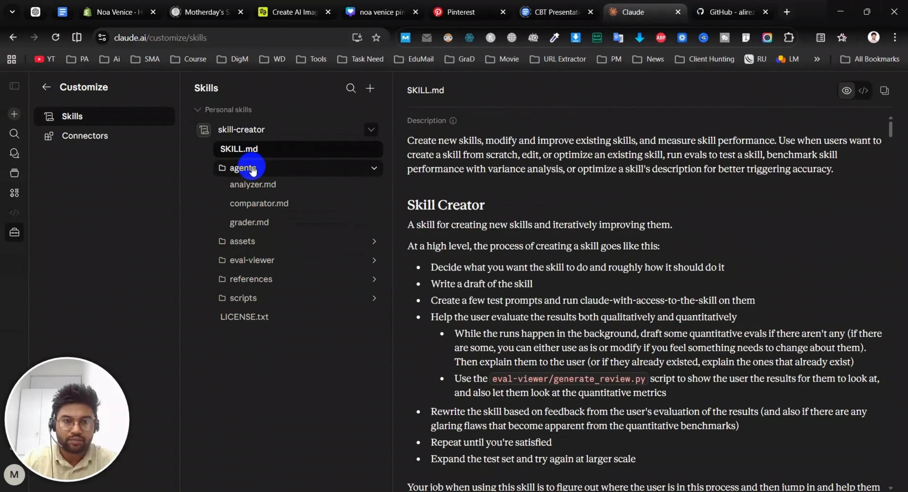
{"action": "left_click", "coordinate": [269, 184]}
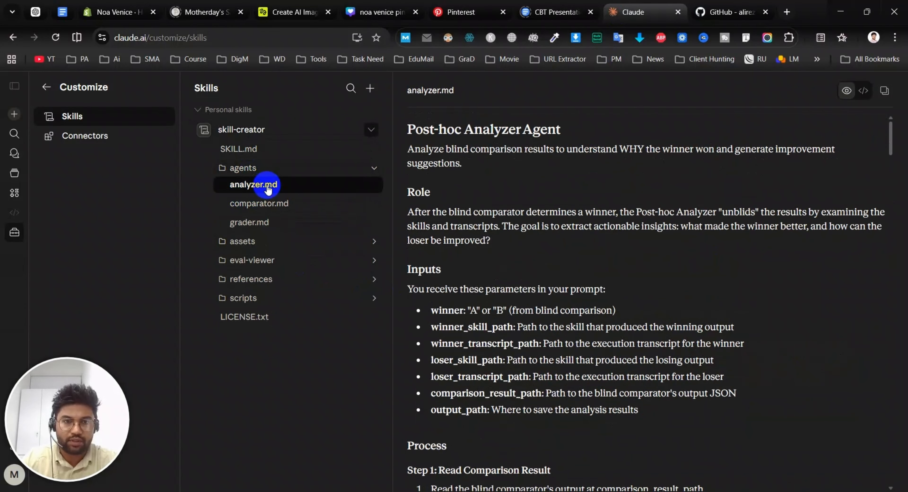
{"action": "scroll", "coordinate": [560, 258], "scroll_direction": "down", "scroll_amount": 10}
{"action": "scroll", "coordinate": [576, 259], "scroll_direction": "down", "scroll_amount": 20}
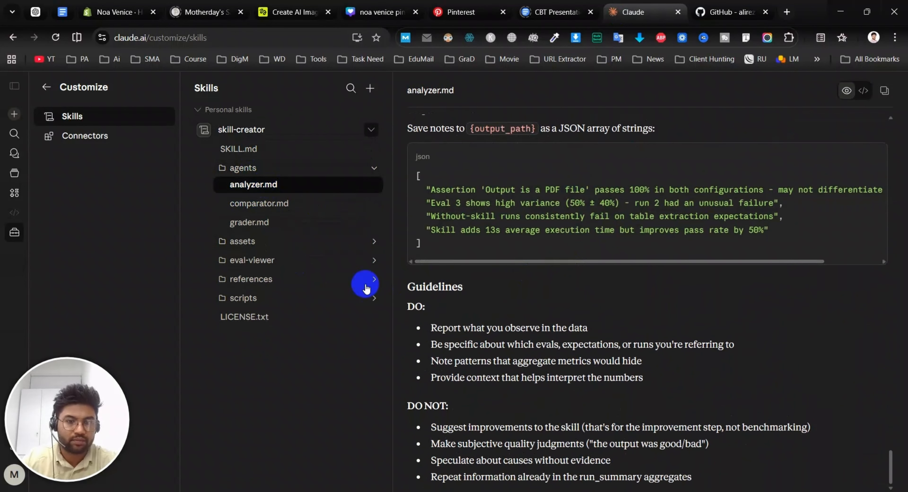
Step: Expand the references and assets folders and open the grader.md agent instructions
{"action": "left_click", "coordinate": [240, 281]}
{"action": "left_click", "coordinate": [244, 246]}
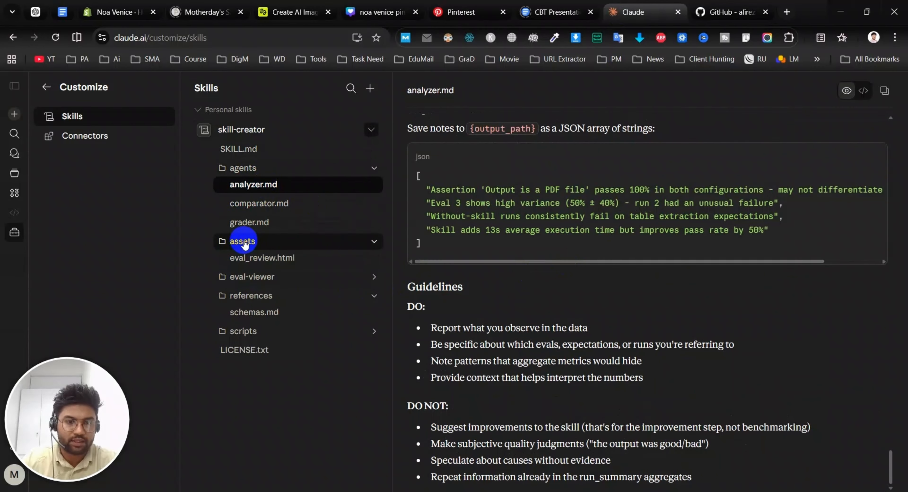
{"action": "left_click", "coordinate": [250, 222]}
{"action": "left_click", "coordinate": [370, 89]}
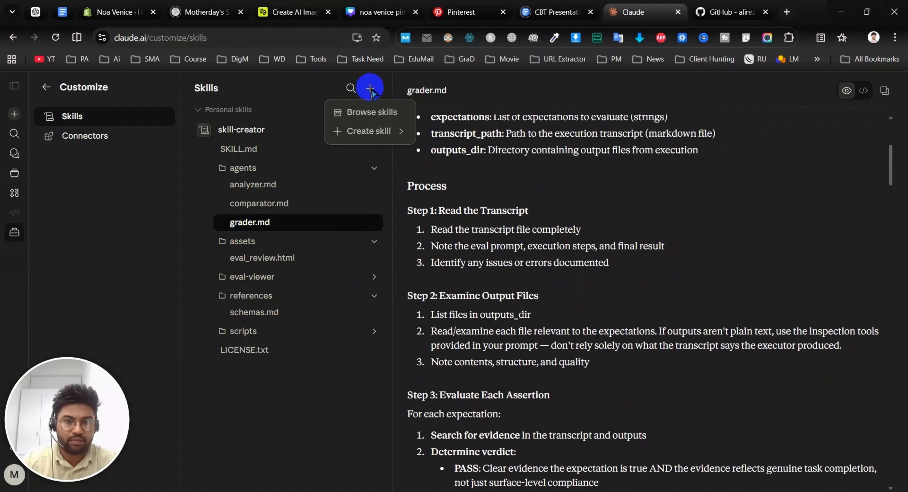
{"action": "left_click", "coordinate": [368, 115]}
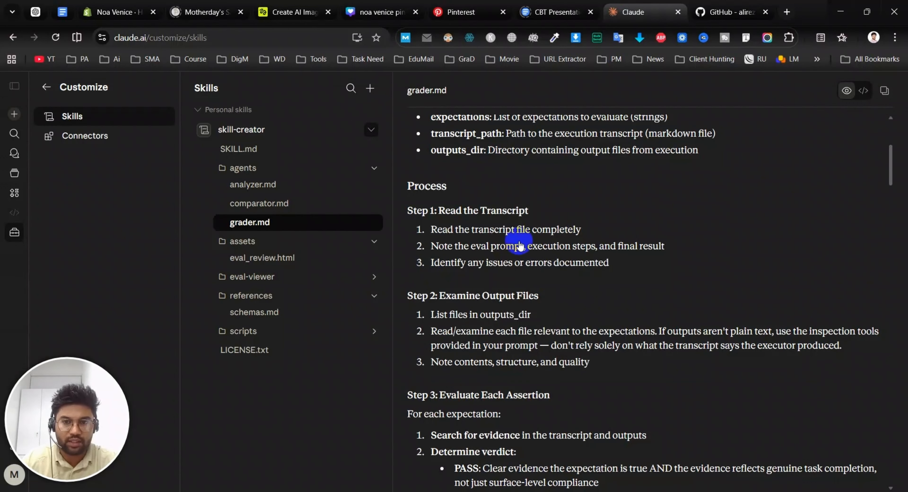
Step: Add the theme-factory, doc-coauthoring and canvas-design skills from the skills Directory
{"action": "scroll", "coordinate": [504, 362], "scroll_direction": "down", "scroll_amount": 3}
{"action": "scroll", "coordinate": [505, 363], "scroll_direction": "up", "scroll_amount": 3}
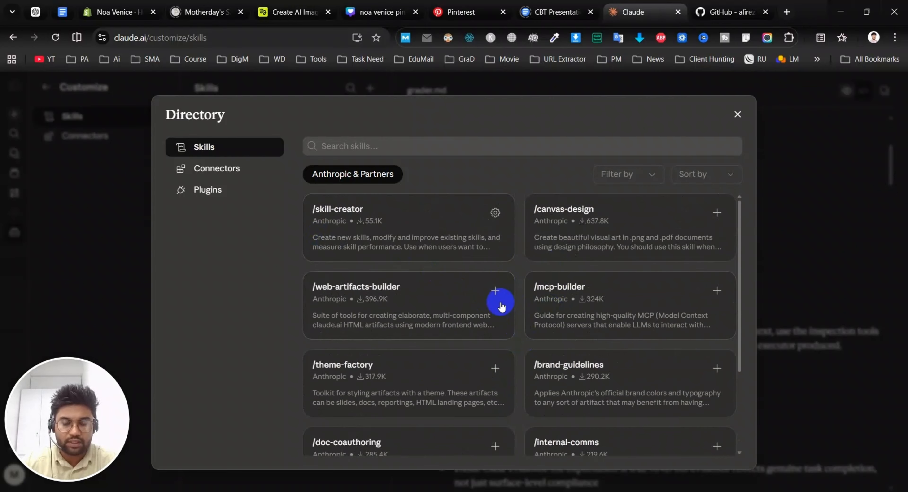
{"action": "scroll", "coordinate": [500, 307], "scroll_direction": "down", "scroll_amount": 2}
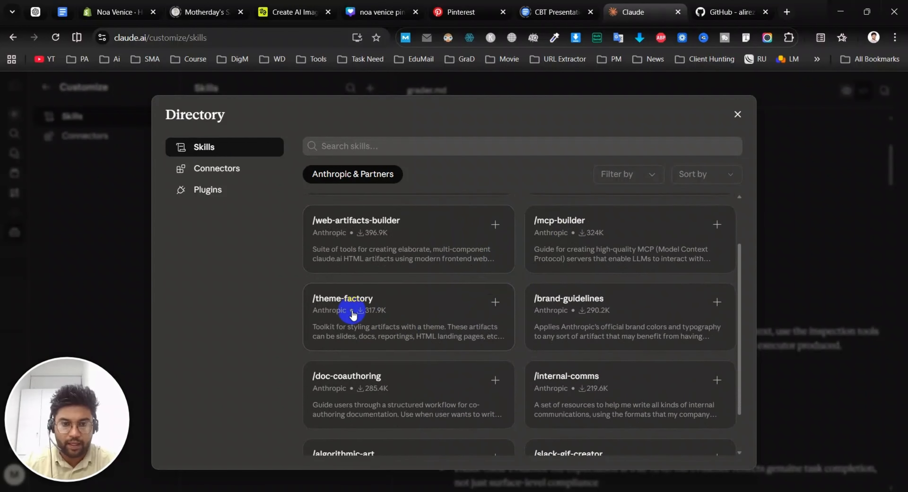
{"action": "left_click", "coordinate": [495, 302]}
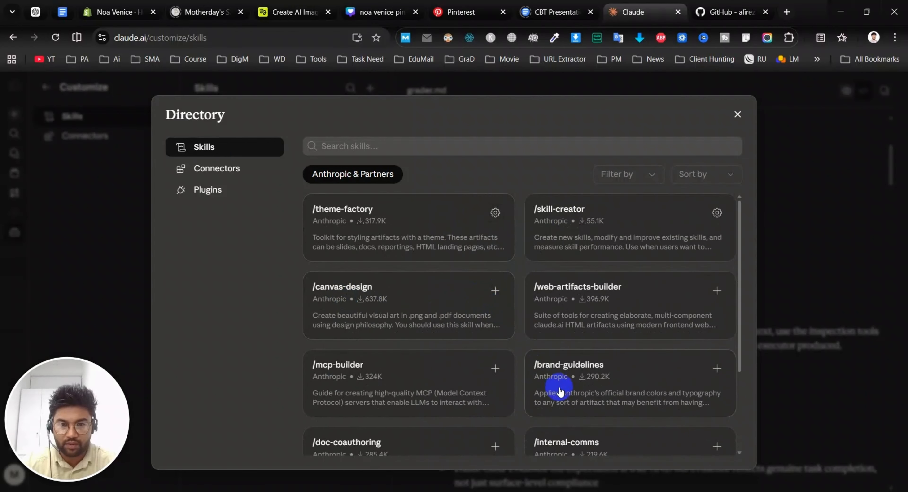
{"action": "scroll", "coordinate": [559, 386], "scroll_direction": "down", "scroll_amount": 3}
{"action": "scroll", "coordinate": [559, 380], "scroll_direction": "down", "scroll_amount": 2}
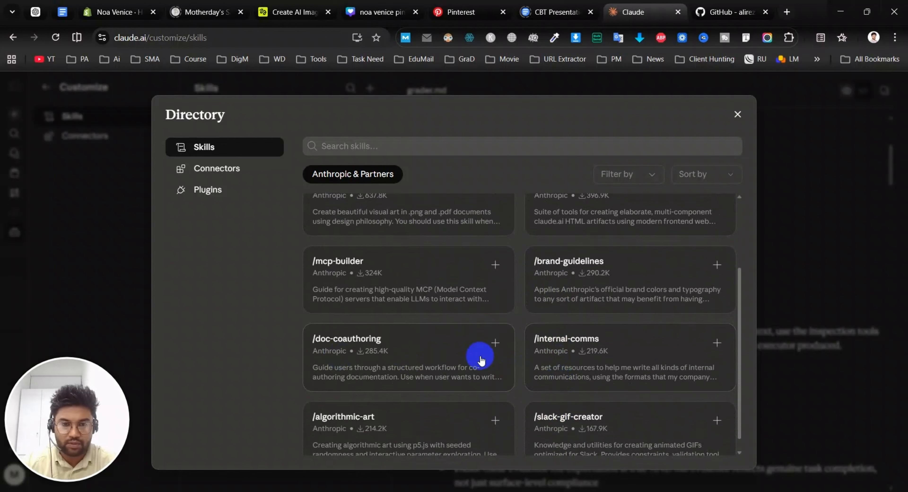
{"action": "left_click", "coordinate": [495, 340]}
{"action": "scroll", "coordinate": [495, 341], "scroll_direction": "down", "scroll_amount": 3}
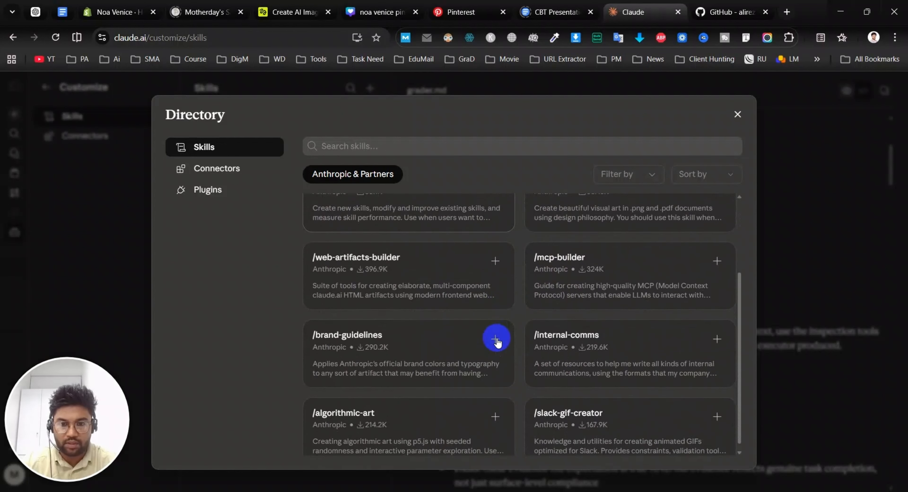
{"action": "scroll", "coordinate": [596, 424], "scroll_direction": "down", "scroll_amount": 1}
{"action": "scroll", "coordinate": [592, 421], "scroll_direction": "up", "scroll_amount": 3}
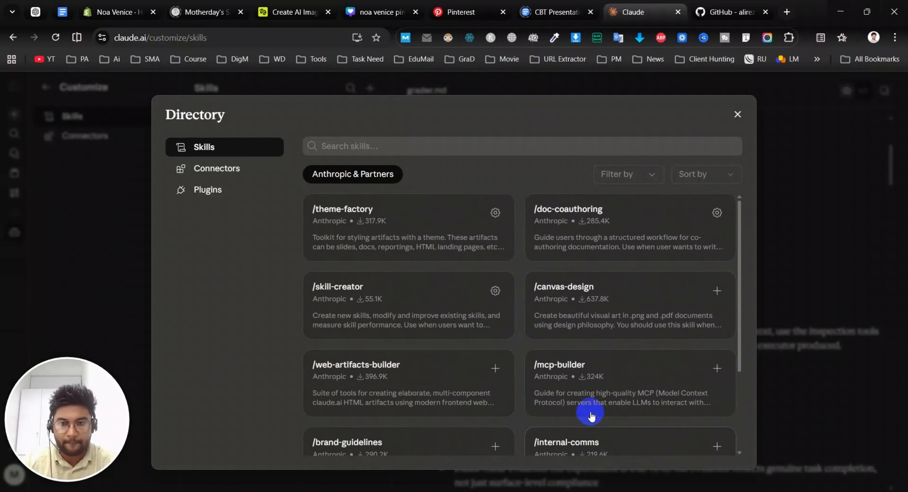
{"action": "left_click", "coordinate": [716, 289]}
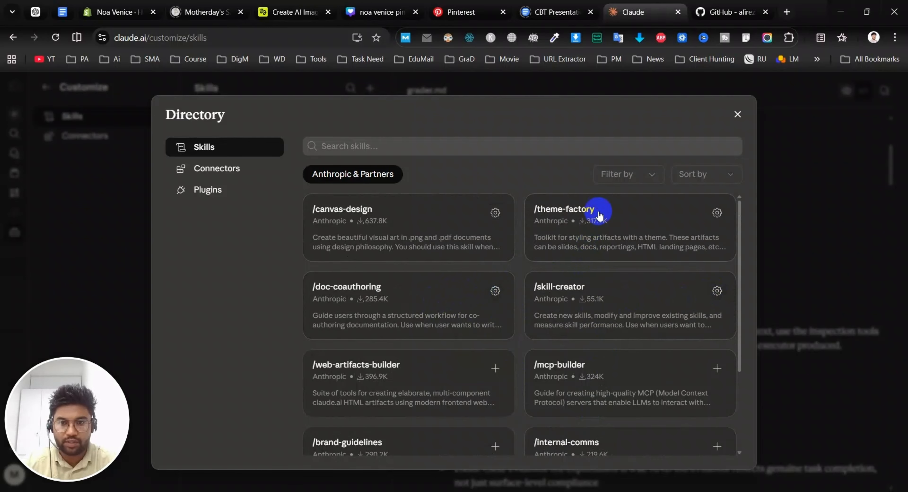
{"action": "scroll", "coordinate": [632, 320], "scroll_direction": "down", "scroll_amount": 2}
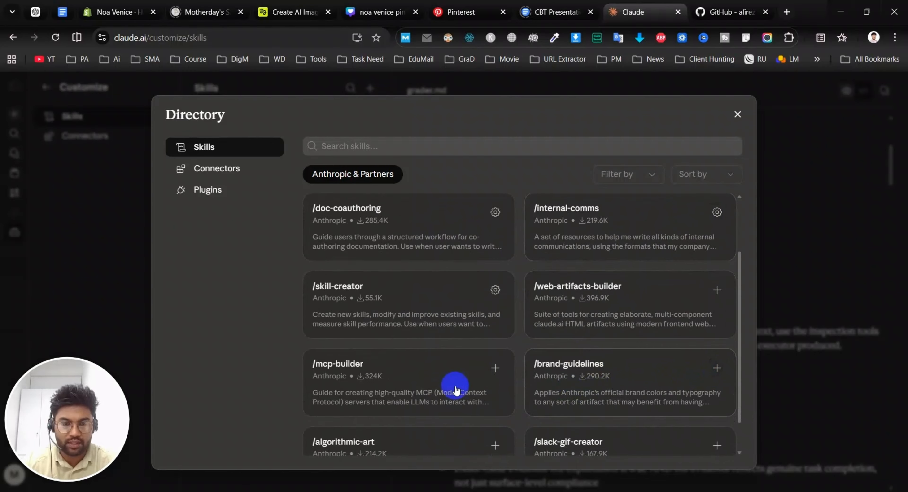
{"action": "scroll", "coordinate": [414, 394], "scroll_direction": "down", "scroll_amount": 1}
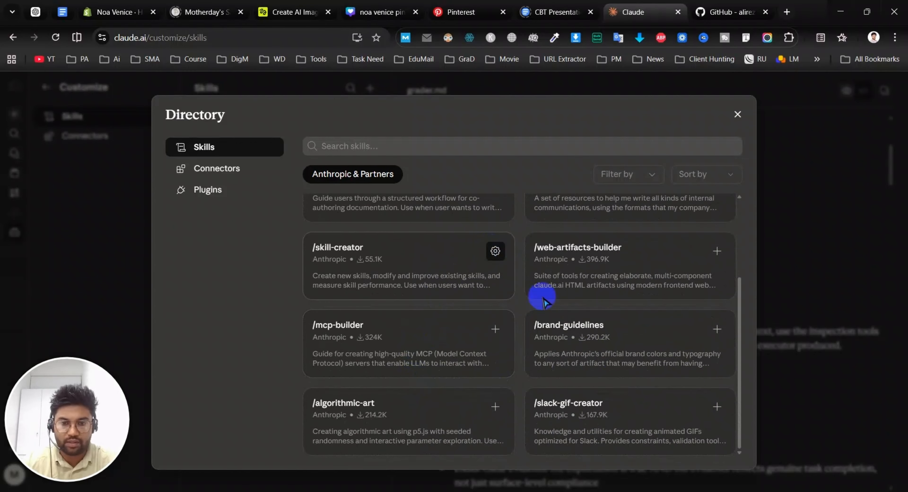
{"action": "scroll", "coordinate": [462, 359], "scroll_direction": "up", "scroll_amount": 3}
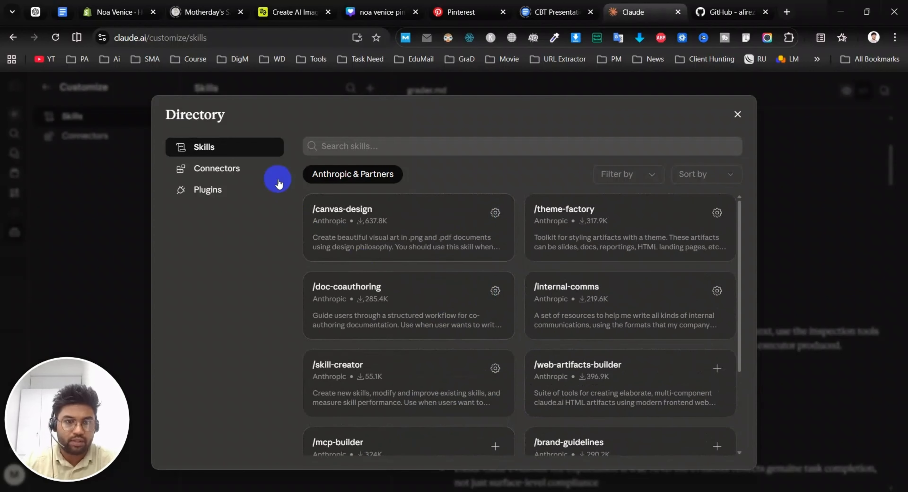
Step: Add the Gmail connector with the existing Google account, granting all read, draft and send permissions
{"action": "left_click", "coordinate": [221, 175]}
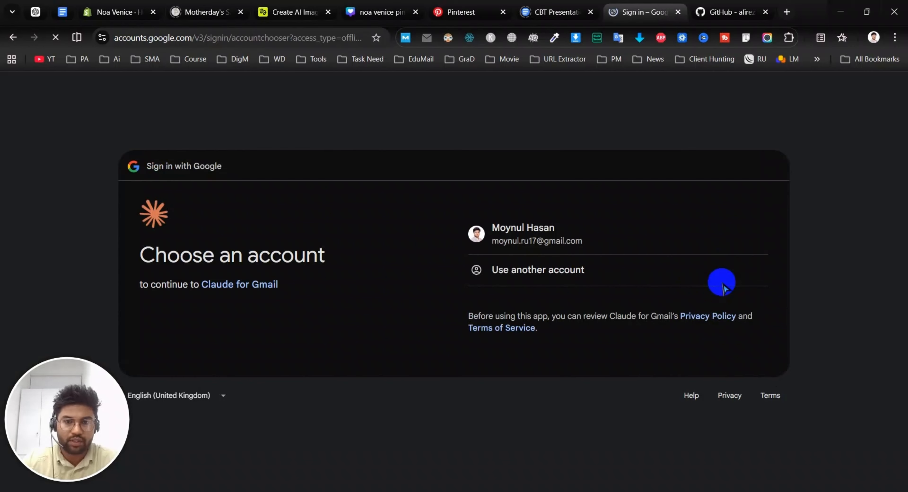
{"action": "left_click", "coordinate": [525, 246]}
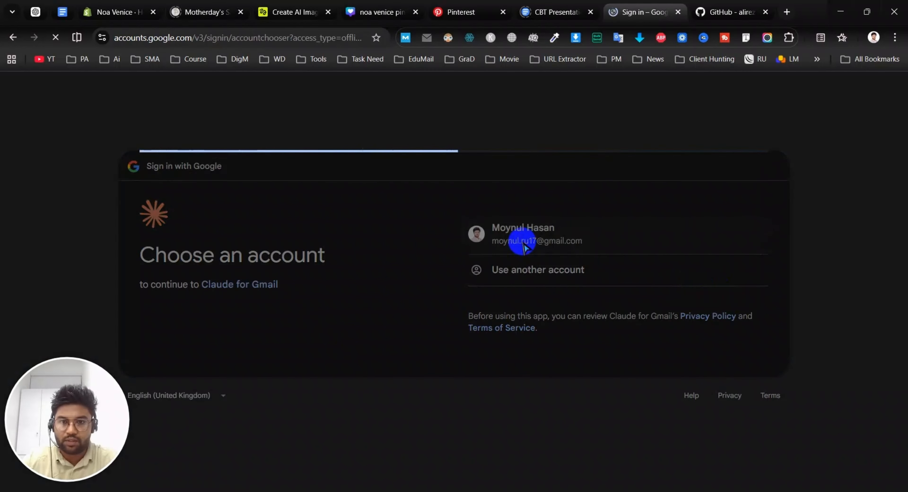
{"action": "left_click", "coordinate": [672, 372]}
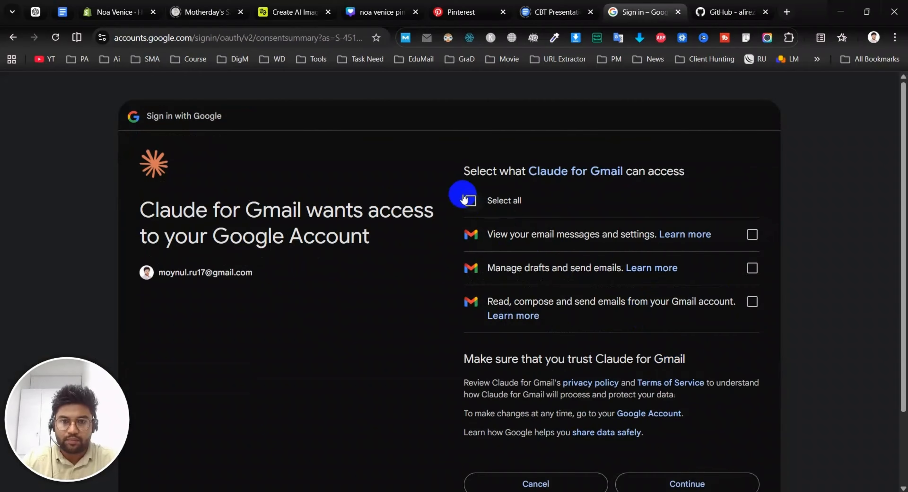
{"action": "left_click", "coordinate": [470, 200]}
{"action": "left_click", "coordinate": [720, 481]}
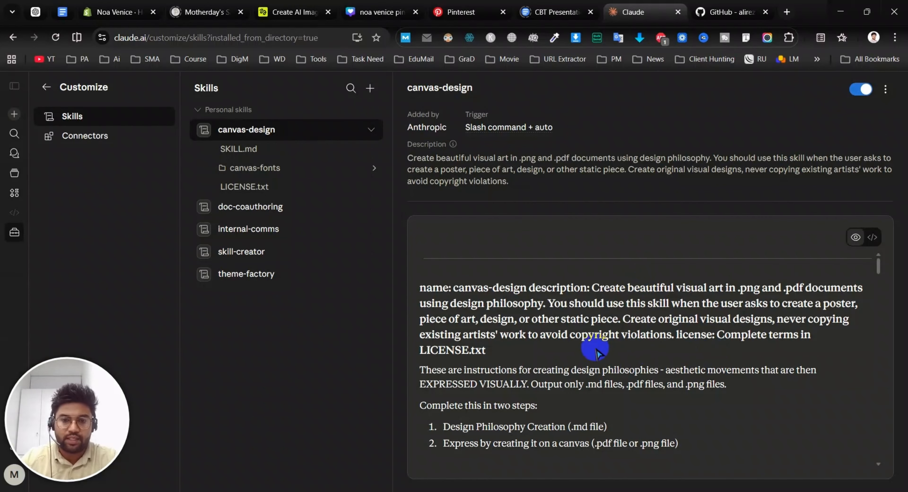
Step: Add the Google Drive connector and authorize it with the existing Google account
{"action": "scroll", "coordinate": [583, 348], "scroll_direction": "down", "scroll_amount": 5}
{"action": "scroll", "coordinate": [579, 348], "scroll_direction": "down", "scroll_amount": 5}
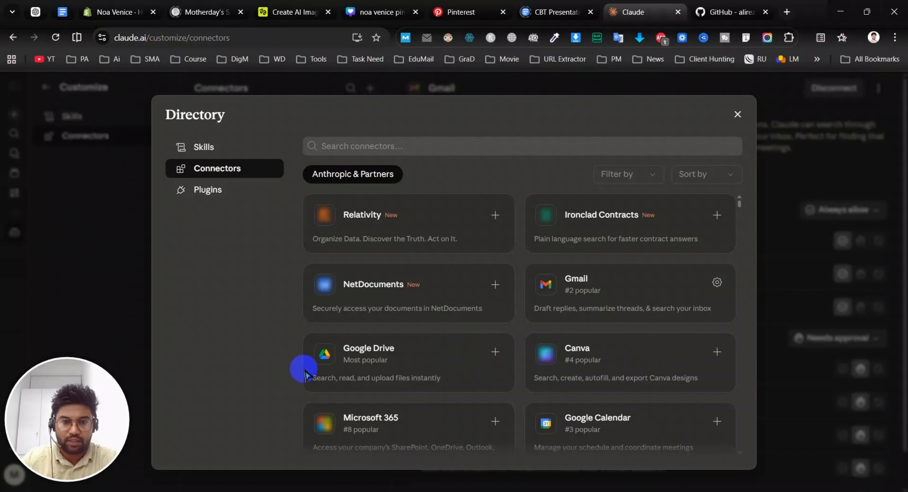
{"action": "left_click", "coordinate": [495, 352]}
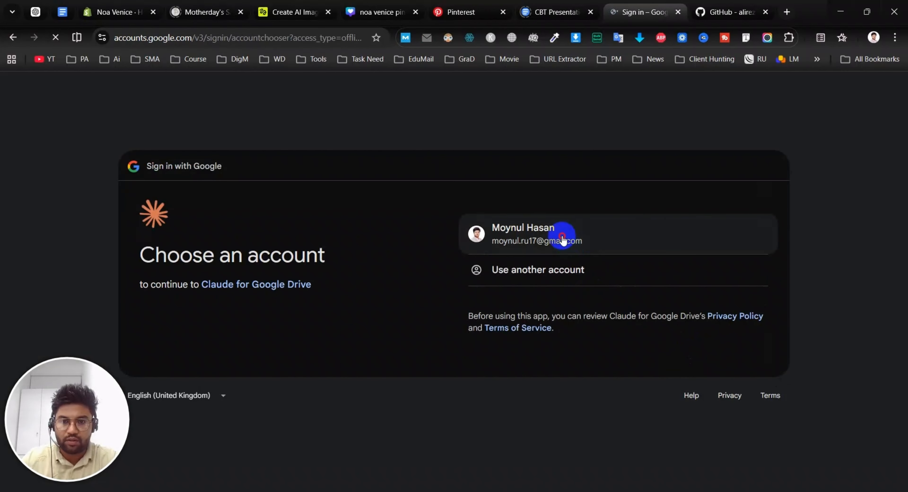
{"action": "double_click", "coordinate": [563, 239]}
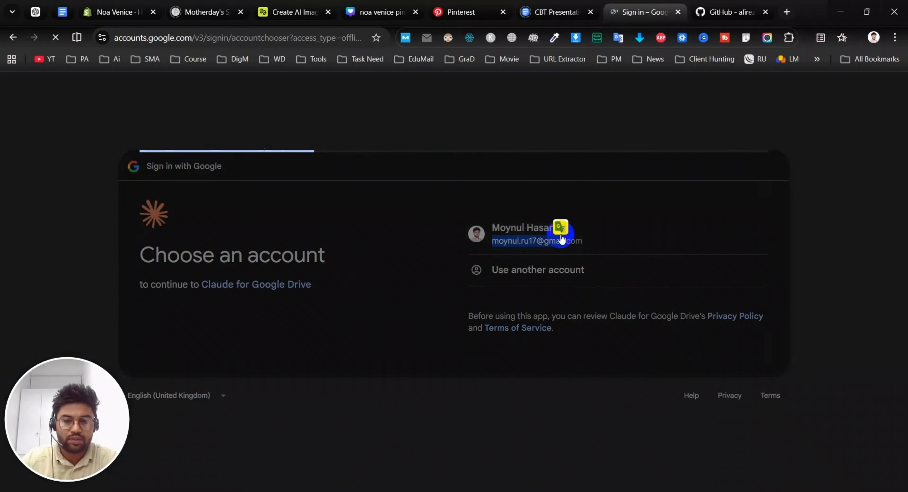
{"action": "left_click", "coordinate": [661, 380]}
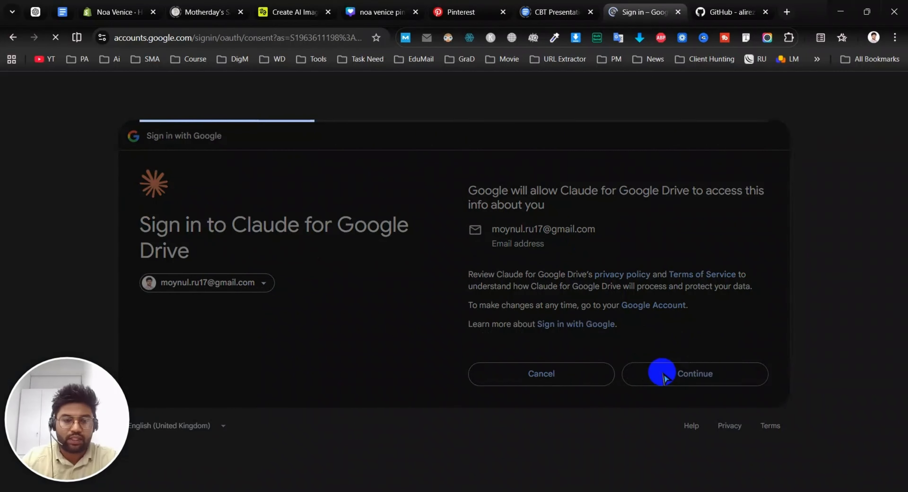
{"action": "left_click", "coordinate": [655, 456]}
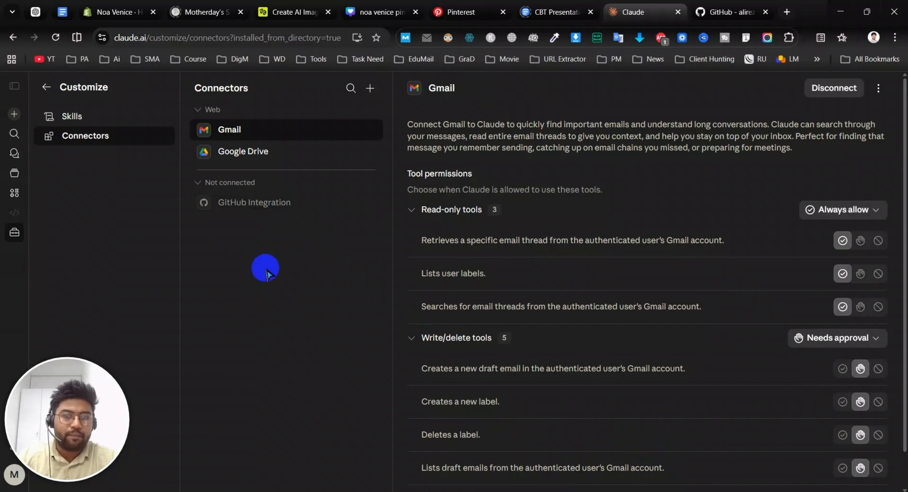
Step: Open the Google Drive connector's details to review its read-only and write/delete tool permissions
{"action": "left_click", "coordinate": [251, 152]}
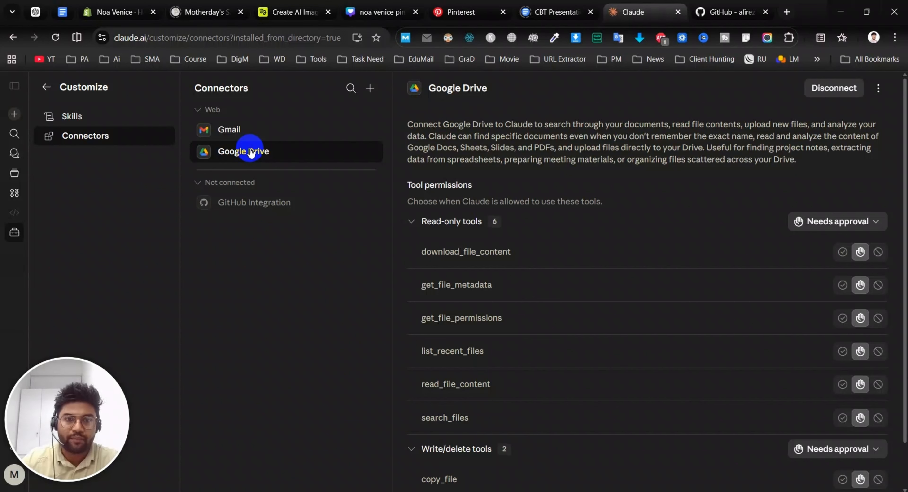
Step: Open a new Chrome tab, look through the Google apps grid, then return to Claude's Connectors tab
{"action": "key", "text": "ctrl+t"}
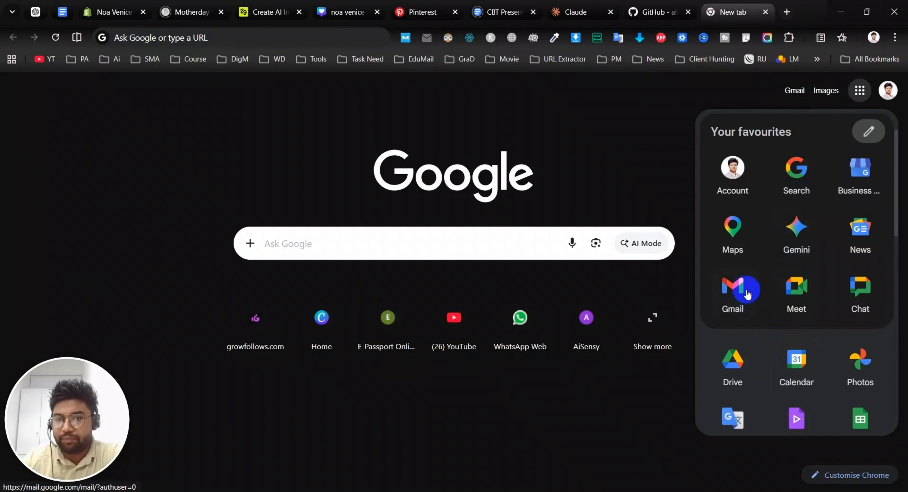
{"action": "scroll", "coordinate": [746, 298], "scroll_direction": "down", "scroll_amount": 5}
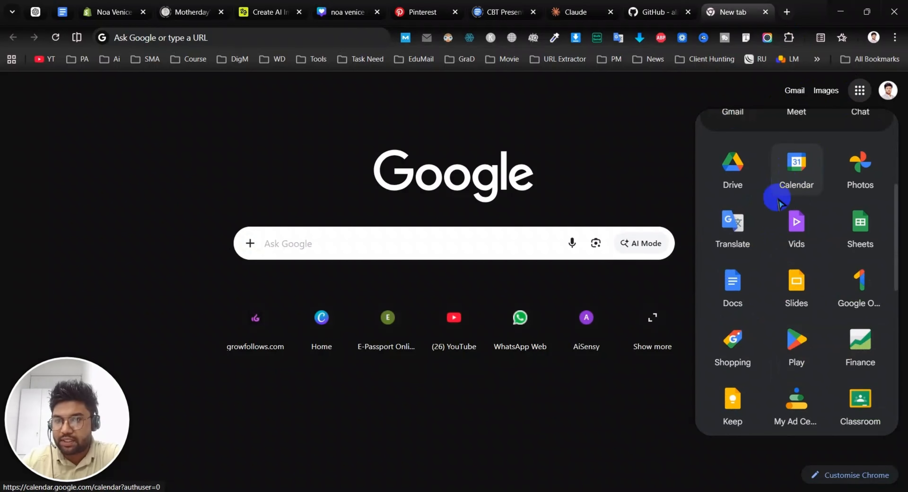
{"action": "scroll", "coordinate": [797, 402], "scroll_direction": "down", "scroll_amount": 5}
{"action": "scroll", "coordinate": [811, 317], "scroll_direction": "up", "scroll_amount": 10}
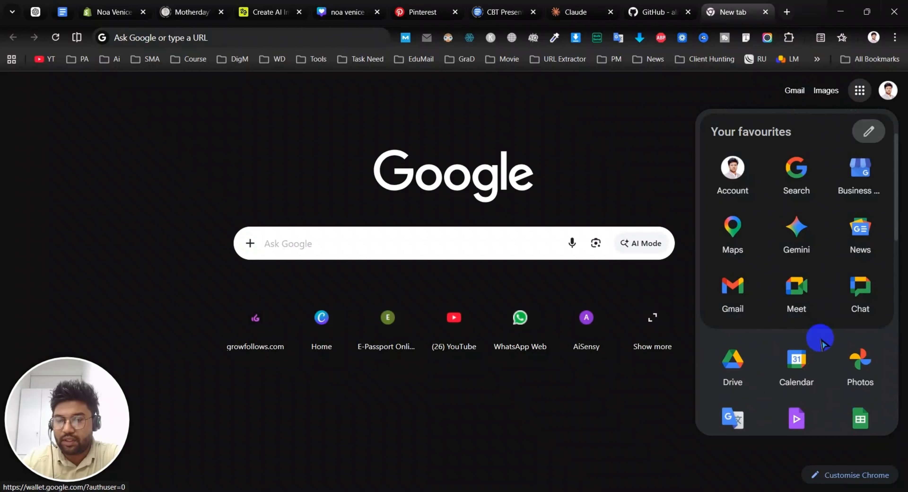
{"action": "left_click", "coordinate": [631, 141]}
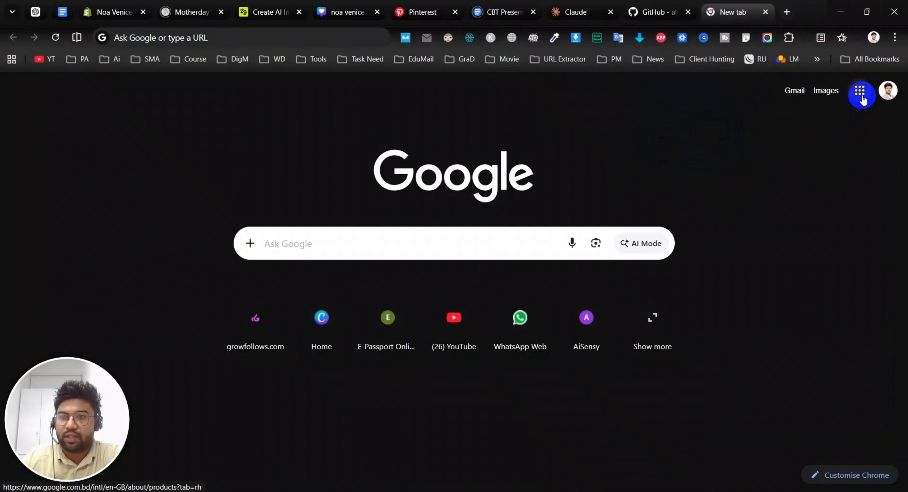
{"action": "left_click", "coordinate": [859, 90]}
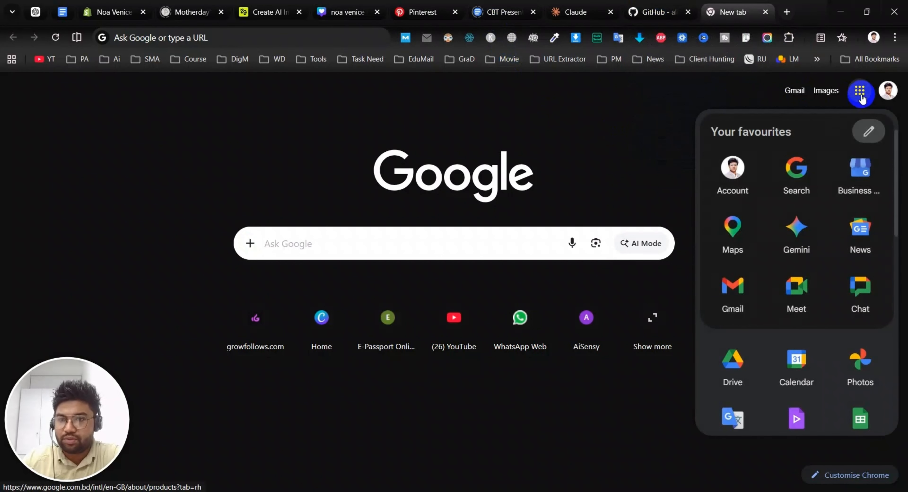
{"action": "left_click", "coordinate": [679, 142]}
{"action": "left_click", "coordinate": [573, 11]}
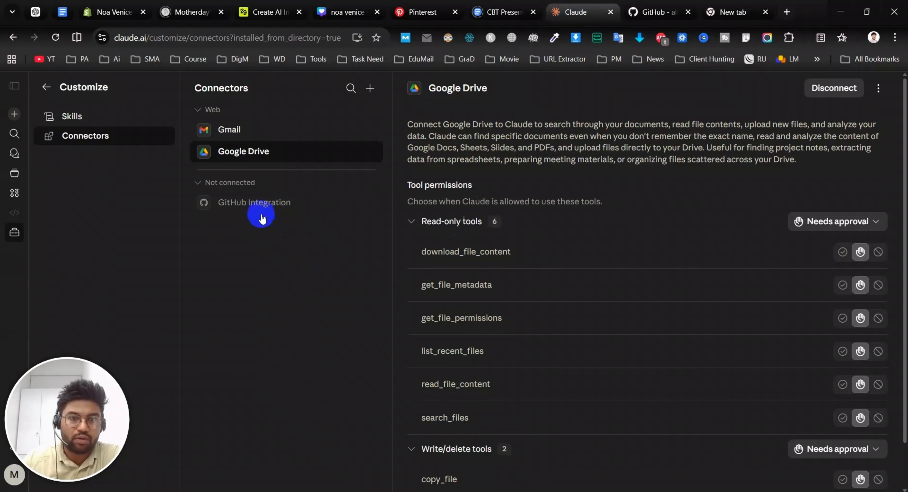
Step: Connect Canva by allowing Claude access on Canva's authorize page, then close the GitHub tab
{"action": "scroll", "coordinate": [459, 317], "scroll_direction": "down", "scroll_amount": 2}
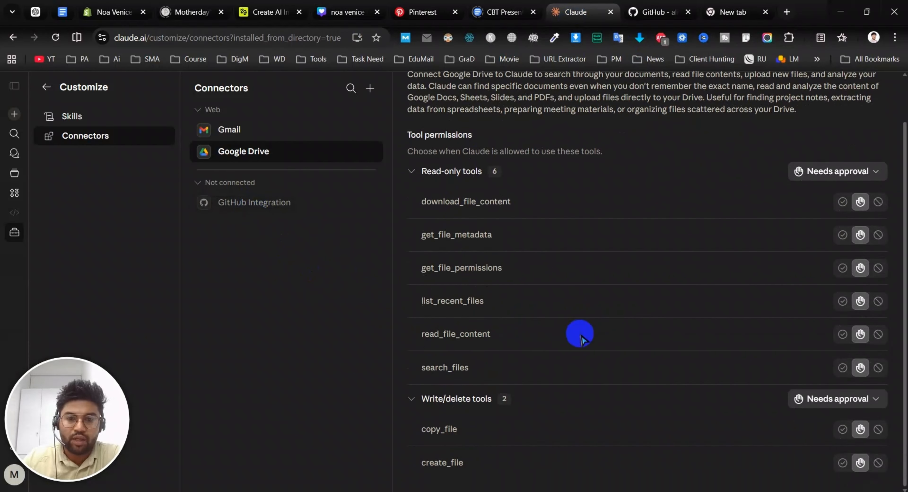
{"action": "scroll", "coordinate": [571, 317], "scroll_direction": "up", "scroll_amount": 2}
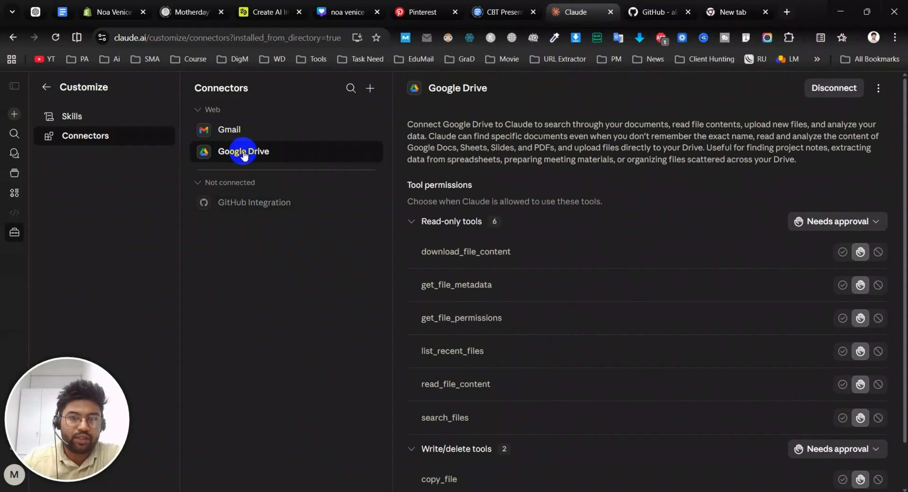
{"action": "left_click", "coordinate": [370, 88]}
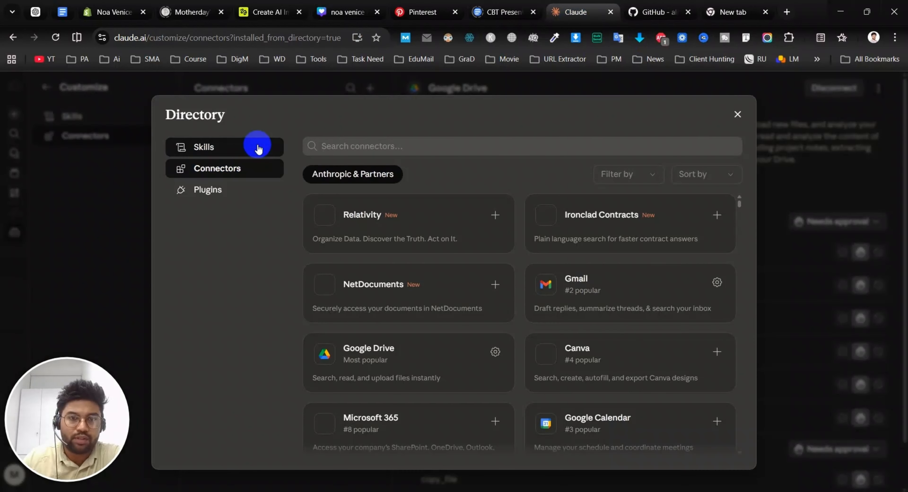
{"action": "left_click", "coordinate": [717, 353]}
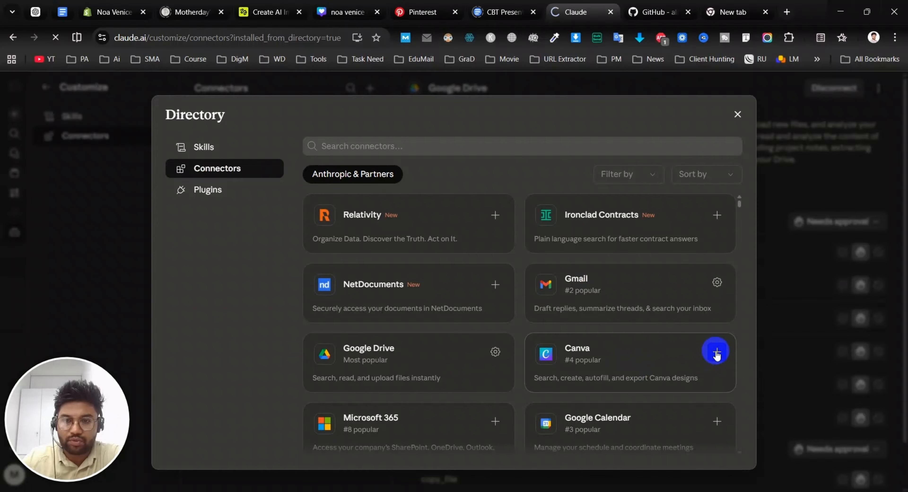
{"action": "left_click", "coordinate": [453, 317]}
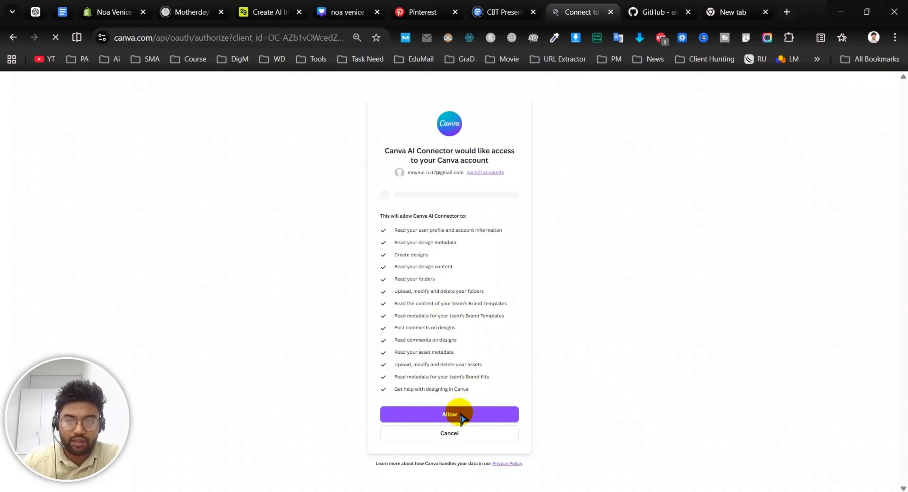
{"action": "left_click", "coordinate": [462, 415]}
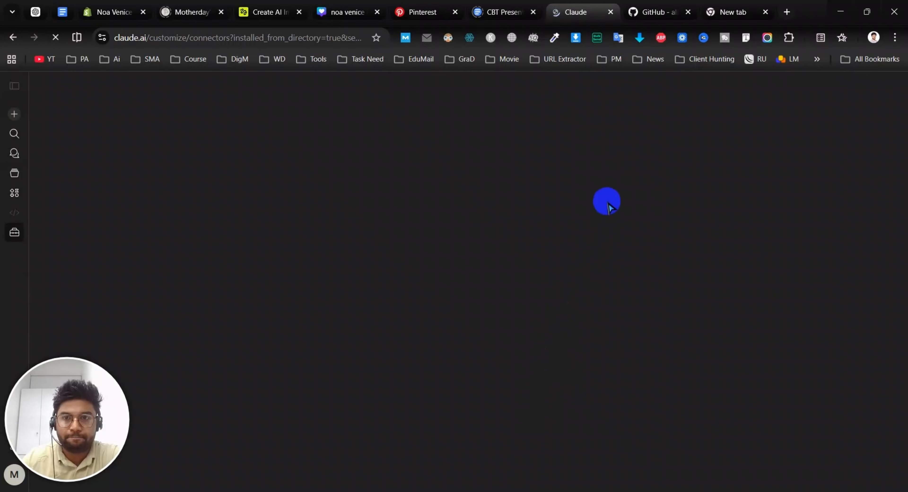
{"action": "middle_click", "coordinate": [656, 14]}
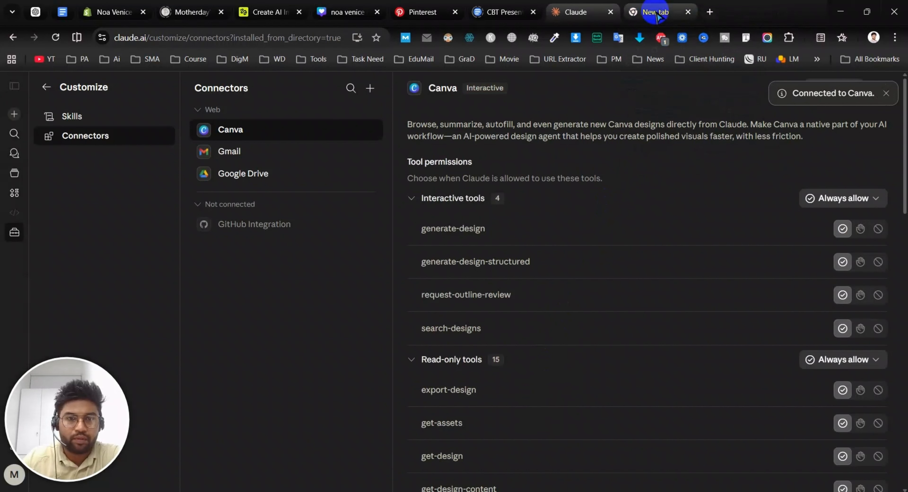
Step: Add the Notion connector from the connectors directory and approve its access on Notion's consent page
{"action": "left_click", "coordinate": [377, 90]}
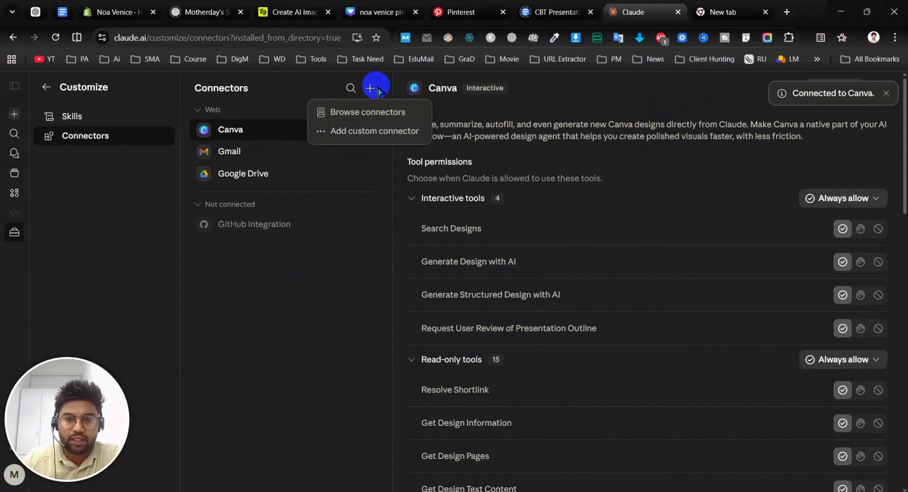
{"action": "left_click", "coordinate": [377, 112]}
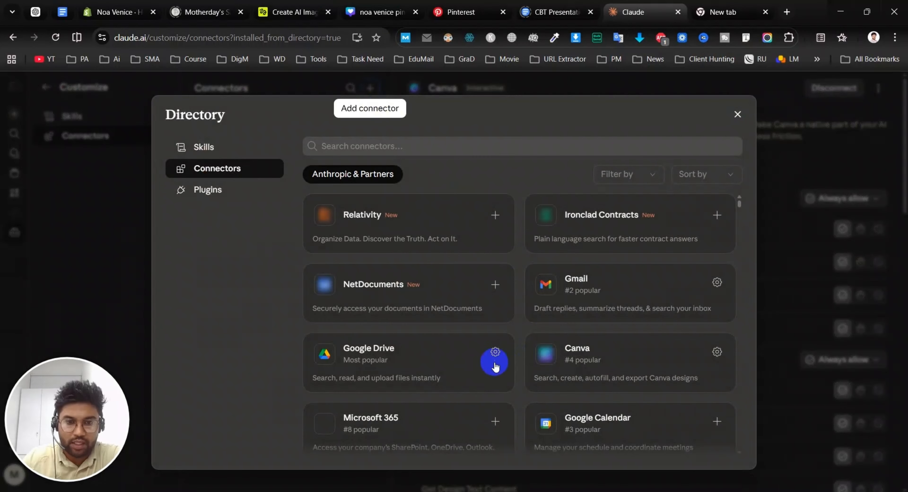
{"action": "scroll", "coordinate": [411, 356], "scroll_direction": "down", "scroll_amount": 5}
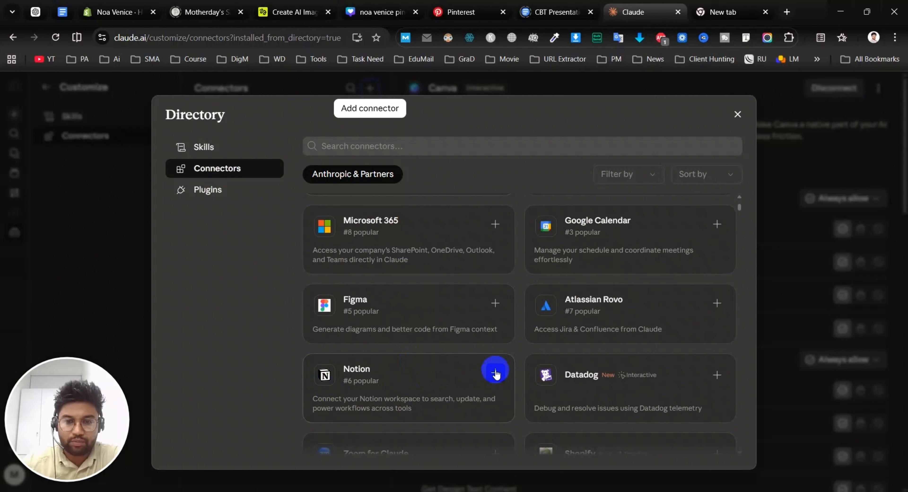
{"action": "left_click", "coordinate": [495, 371]}
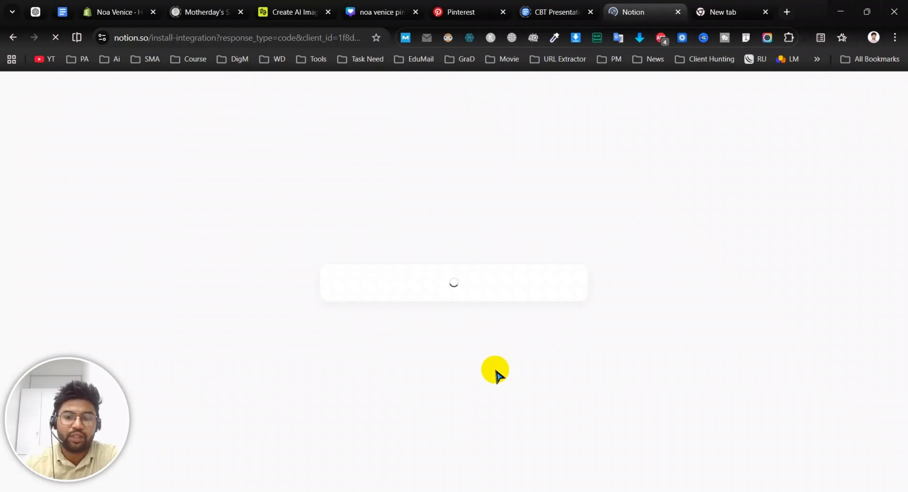
{"action": "left_click", "coordinate": [496, 372]}
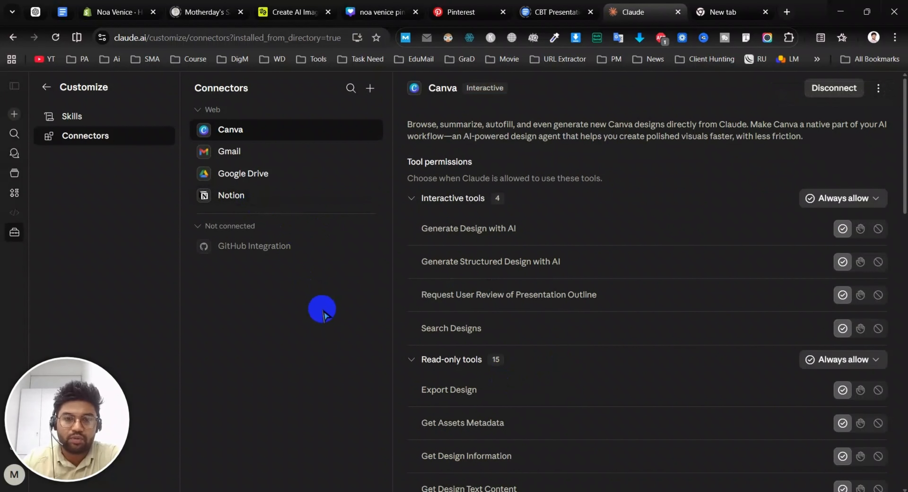
Step: Review the Notion and Gmail connector permissions, then go to the Skills page
{"action": "left_click", "coordinate": [243, 198]}
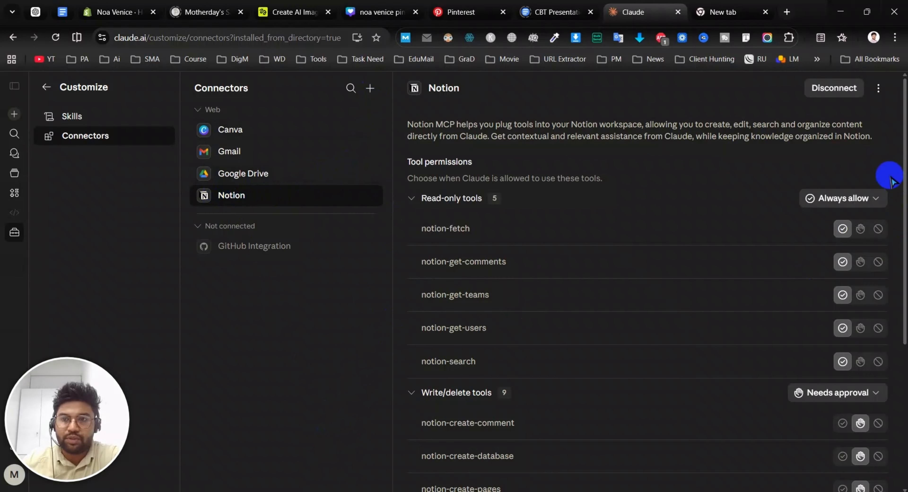
{"action": "left_click", "coordinate": [231, 155]}
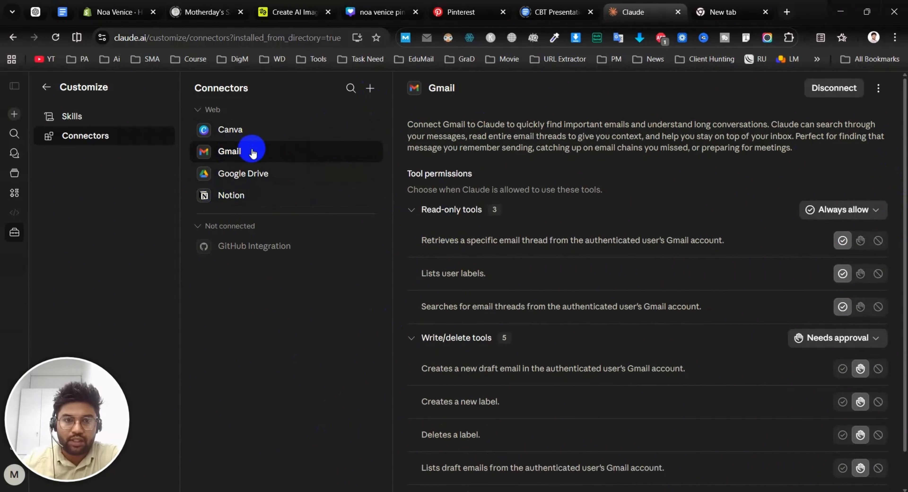
{"action": "scroll", "coordinate": [533, 268], "scroll_direction": "down", "scroll_amount": 1}
{"action": "scroll", "coordinate": [537, 263], "scroll_direction": "up", "scroll_amount": 1}
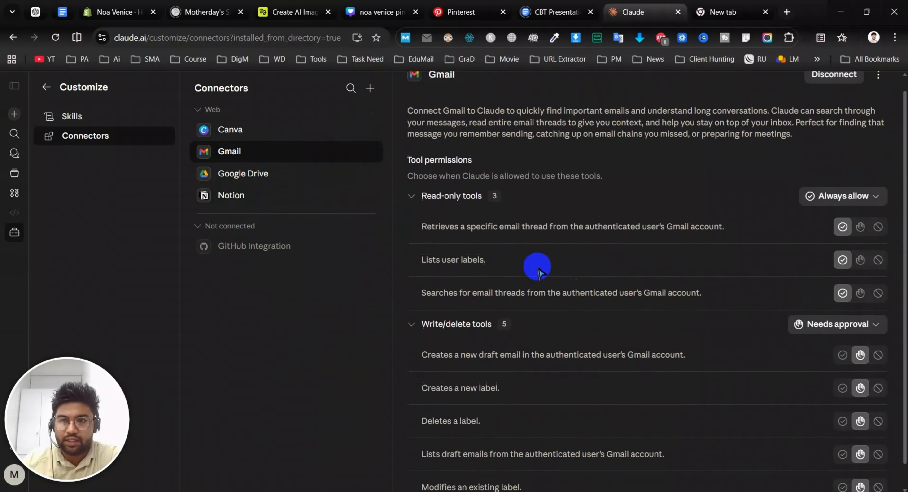
{"action": "left_click", "coordinate": [68, 118]}
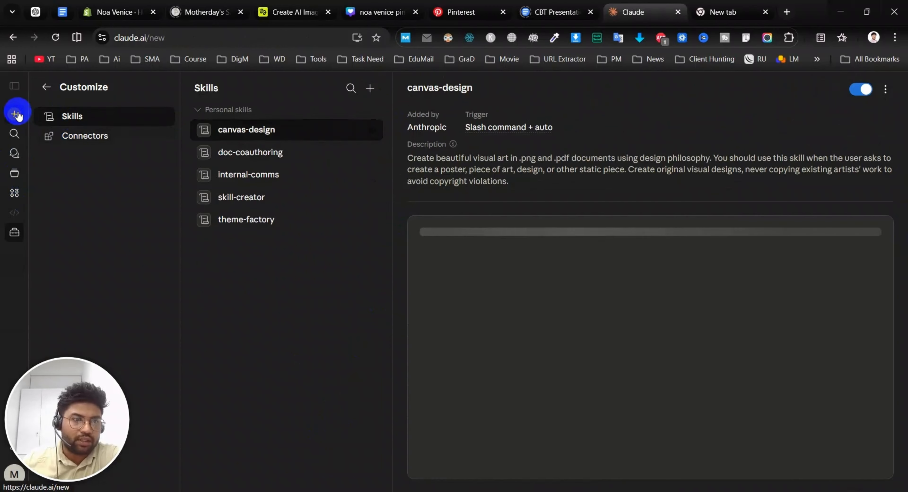
Step: In a new chat, send the From Gmail suggestion requesting a personal brand statement based on email style
{"action": "left_click", "coordinate": [21, 116]}
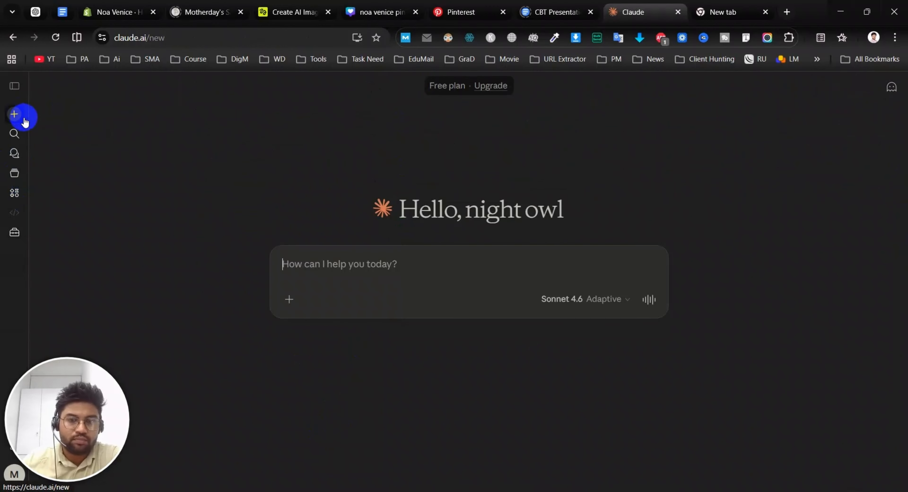
{"action": "left_click", "coordinate": [273, 259]}
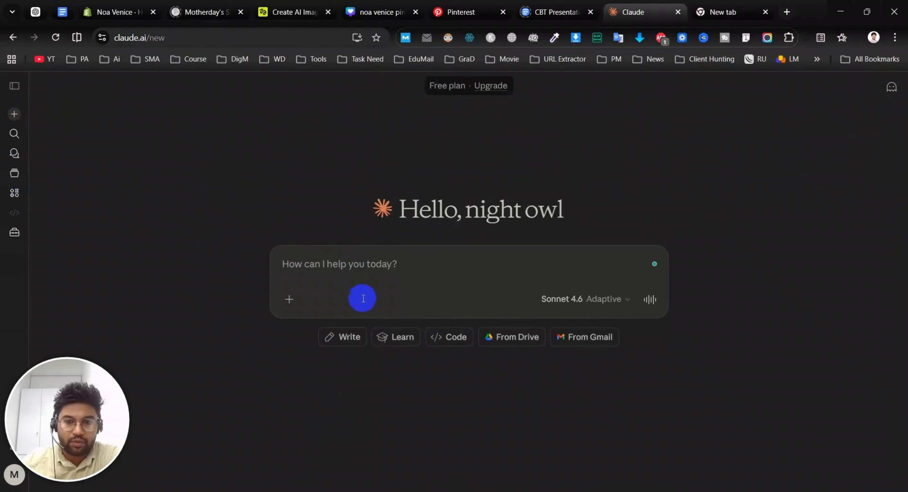
{"action": "left_click", "coordinate": [588, 339]}
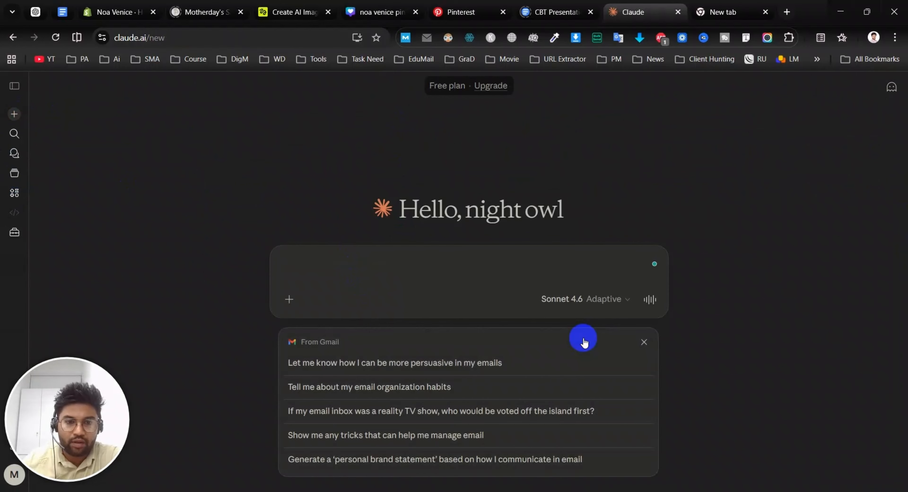
{"action": "left_click", "coordinate": [349, 263]}
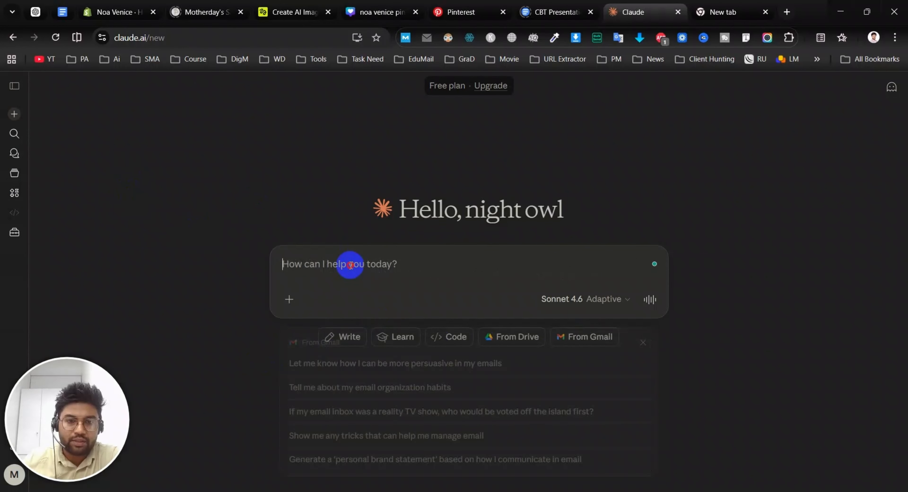
{"action": "left_click", "coordinate": [398, 458]}
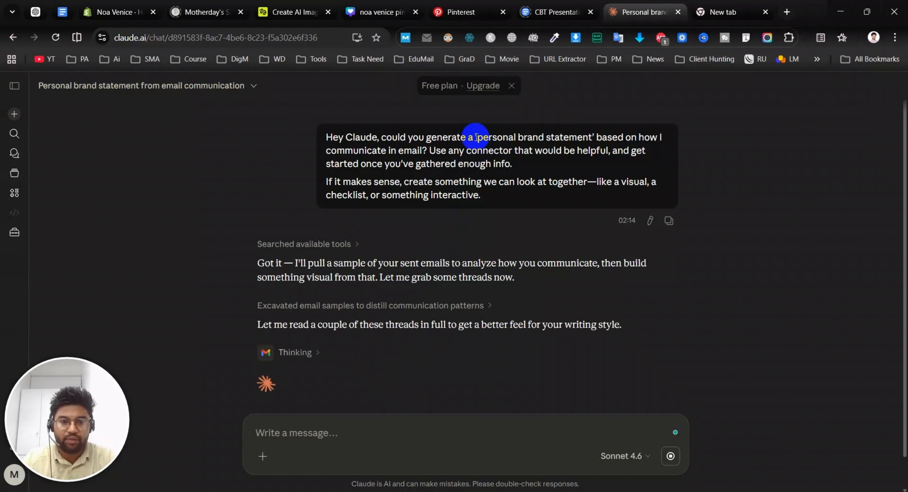
Step: Follow the brand statement reply to completion, then open the Upgrade page comparing Free, Pro and Max
{"action": "scroll", "coordinate": [416, 243], "scroll_direction": "down", "scroll_amount": 1}
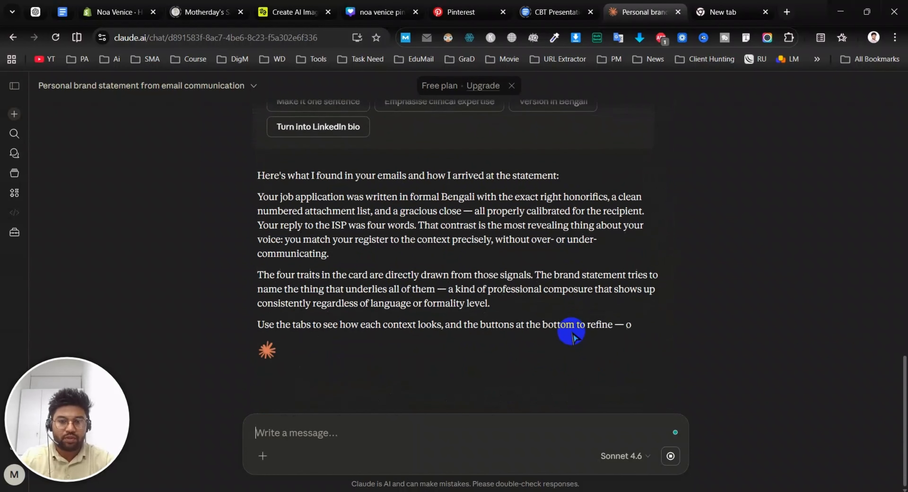
{"action": "scroll", "coordinate": [577, 329], "scroll_direction": "down", "scroll_amount": 1}
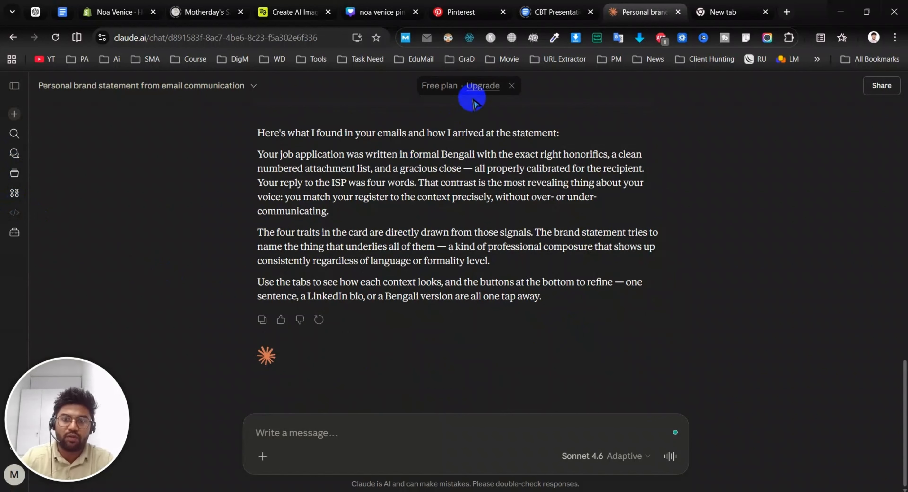
{"action": "left_click", "coordinate": [480, 87]}
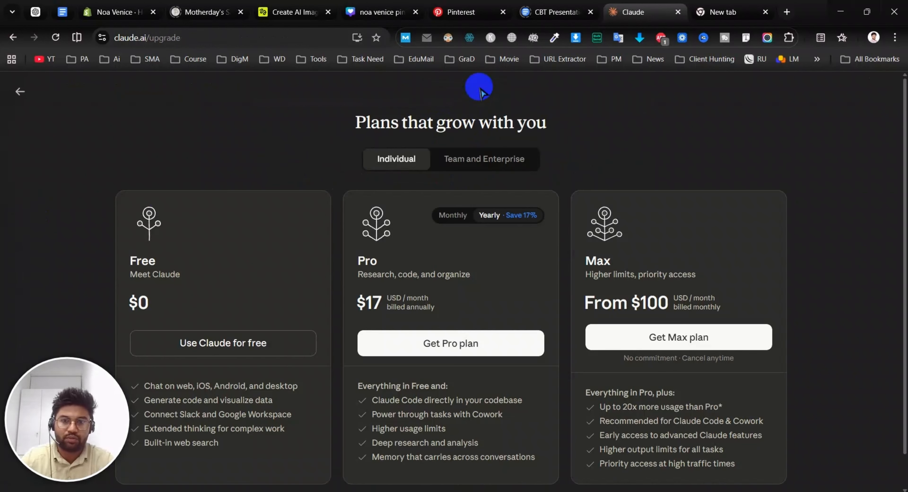
Step: Return from the plans page to the chat and read through the brand statement, highlighting its opening
{"action": "scroll", "coordinate": [418, 286], "scroll_direction": "down", "scroll_amount": 1}
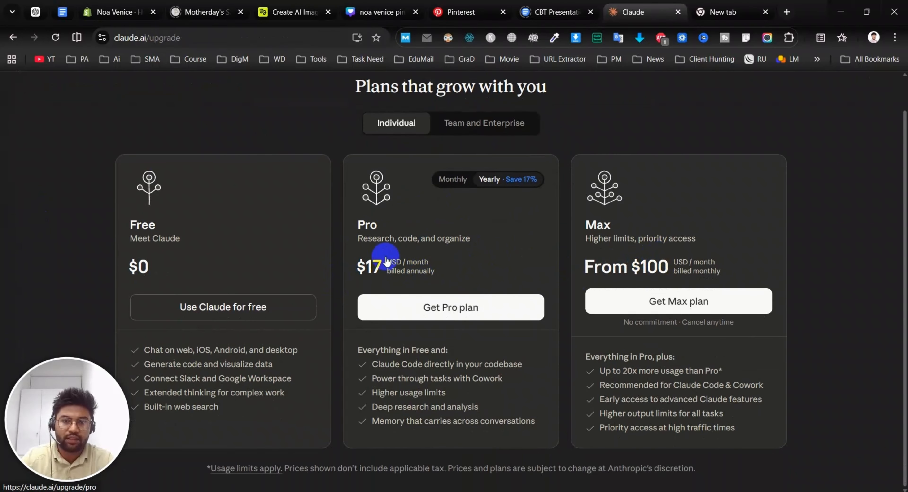
{"action": "scroll", "coordinate": [444, 238], "scroll_direction": "up", "scroll_amount": 1}
{"action": "scroll", "coordinate": [443, 237], "scroll_direction": "down", "scroll_amount": 1}
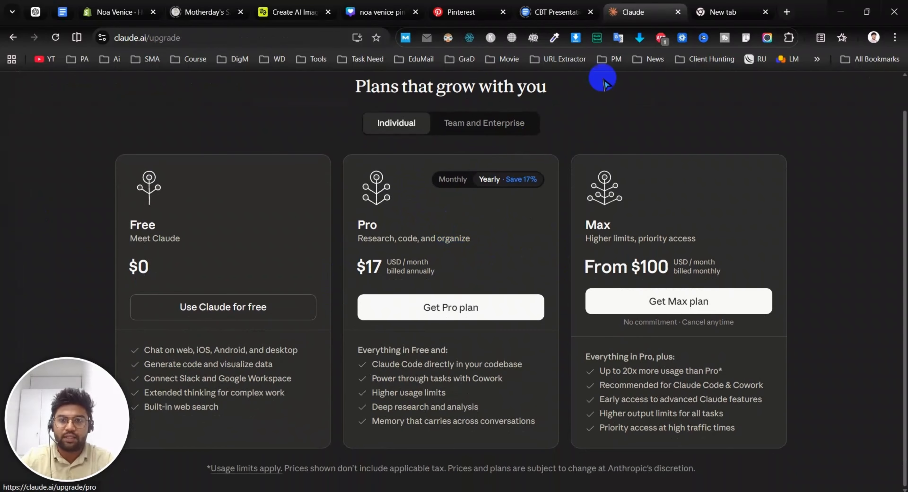
{"action": "left_click", "coordinate": [13, 37]}
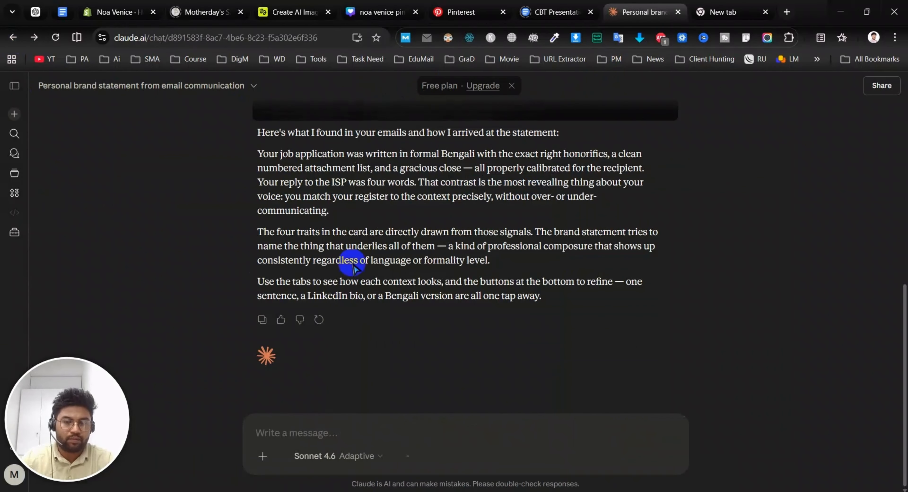
{"action": "scroll", "coordinate": [411, 243], "scroll_direction": "up", "scroll_amount": 8}
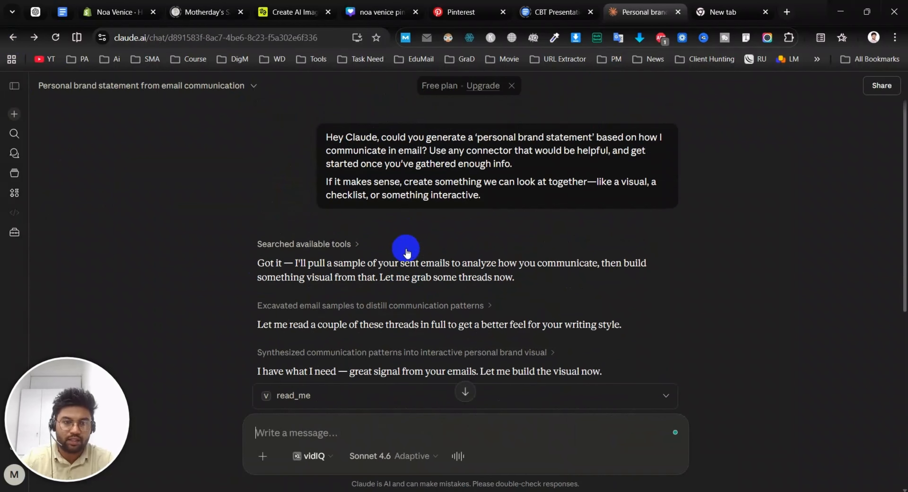
{"action": "scroll", "coordinate": [407, 252], "scroll_direction": "down", "scroll_amount": 15}
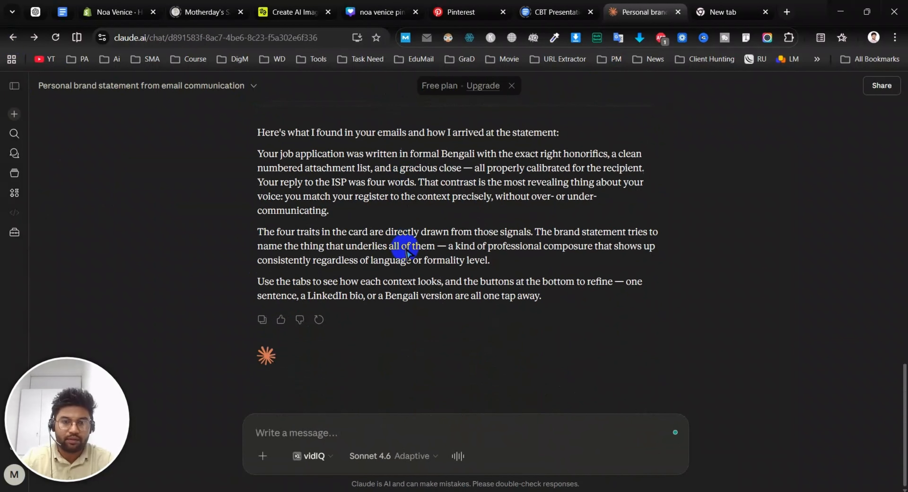
{"action": "scroll", "coordinate": [407, 253], "scroll_direction": "up", "scroll_amount": 10}
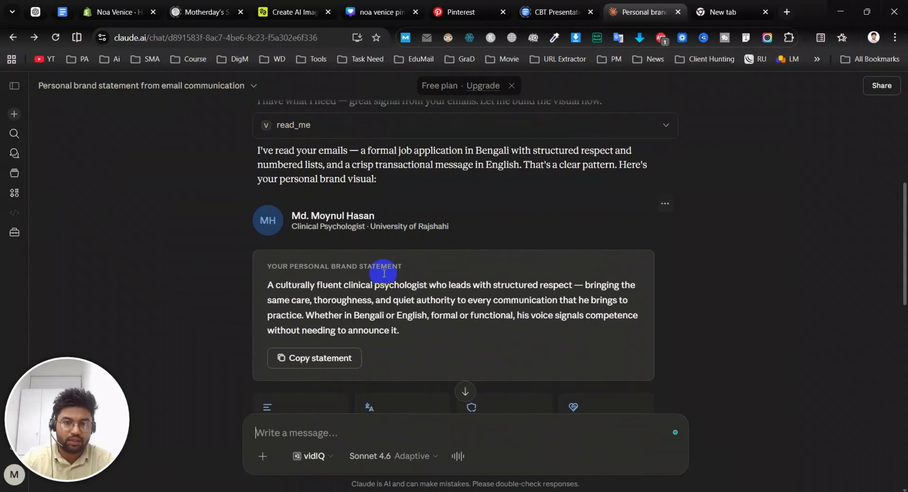
{"action": "left_click_drag", "start_coordinate": [276, 285], "coordinate": [293, 283]}
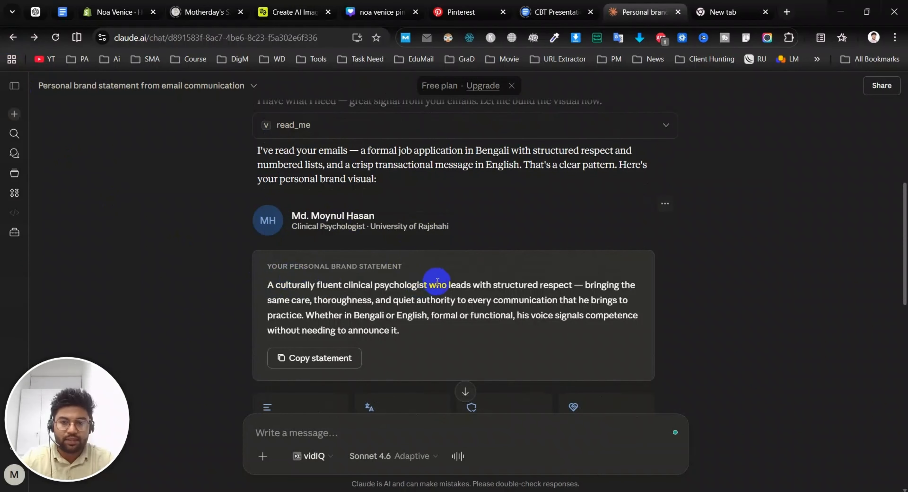
{"action": "scroll", "coordinate": [437, 282], "scroll_direction": "down", "scroll_amount": 4}
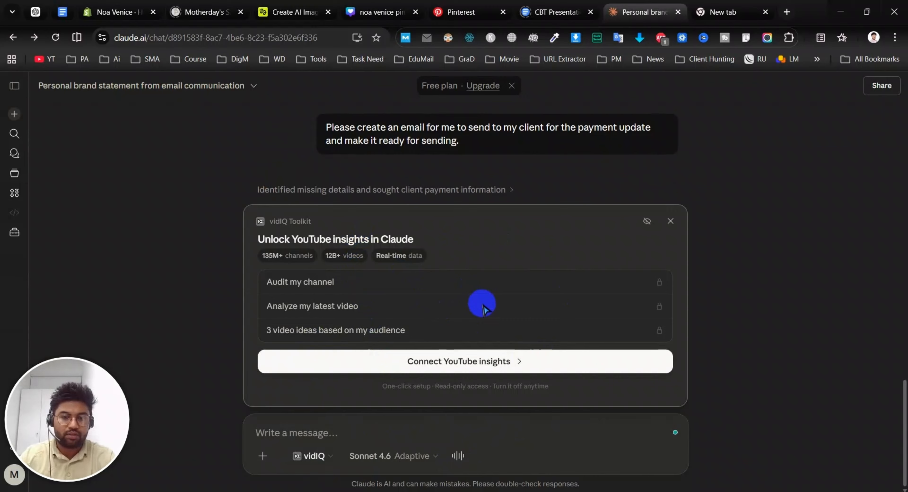
Step: Close the vidIQ Toolkit card to reveal Claude's payment-update questions
{"action": "left_click", "coordinate": [431, 377]}
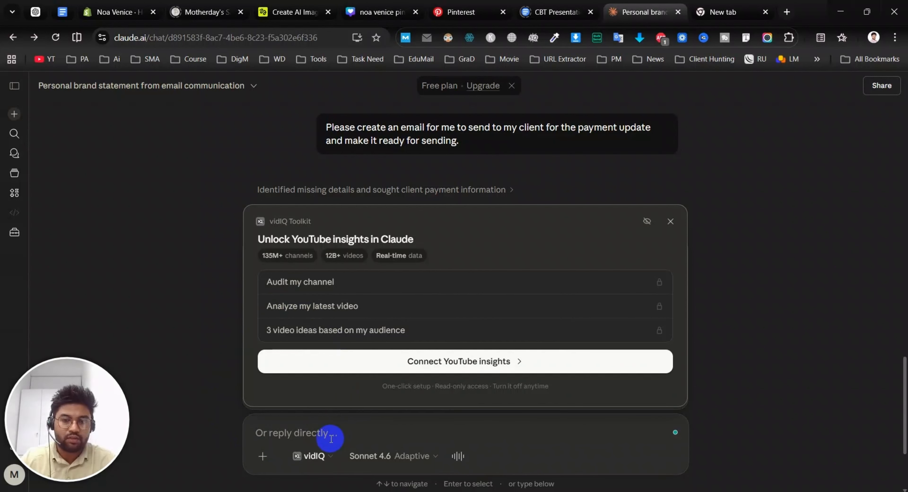
{"action": "left_click", "coordinate": [324, 352]}
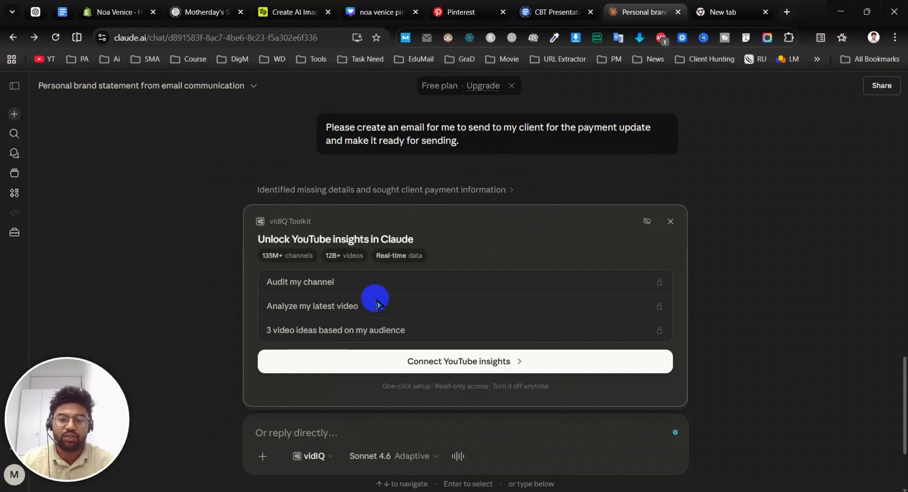
Step: Skip the payment-update multiple-choice questions and delete the 'Continue without answering' text from the message box
{"action": "left_click", "coordinate": [670, 222]}
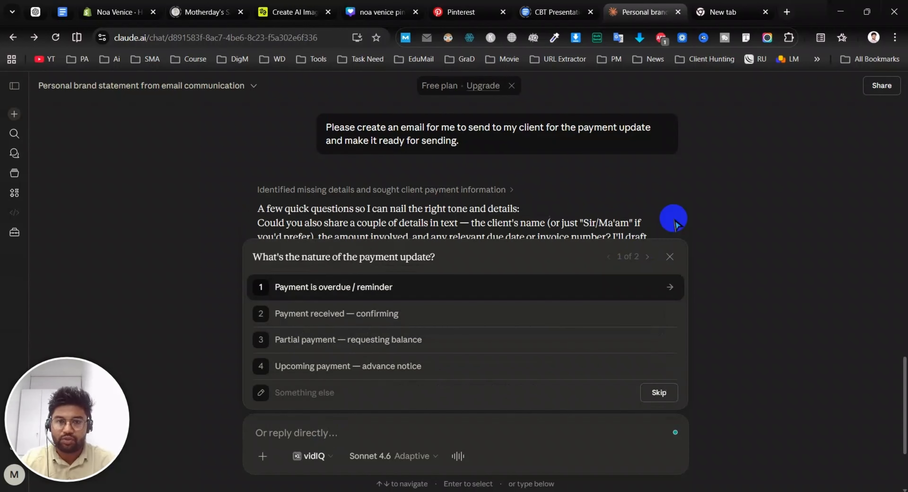
{"action": "scroll", "coordinate": [447, 268], "scroll_direction": "down", "scroll_amount": 4}
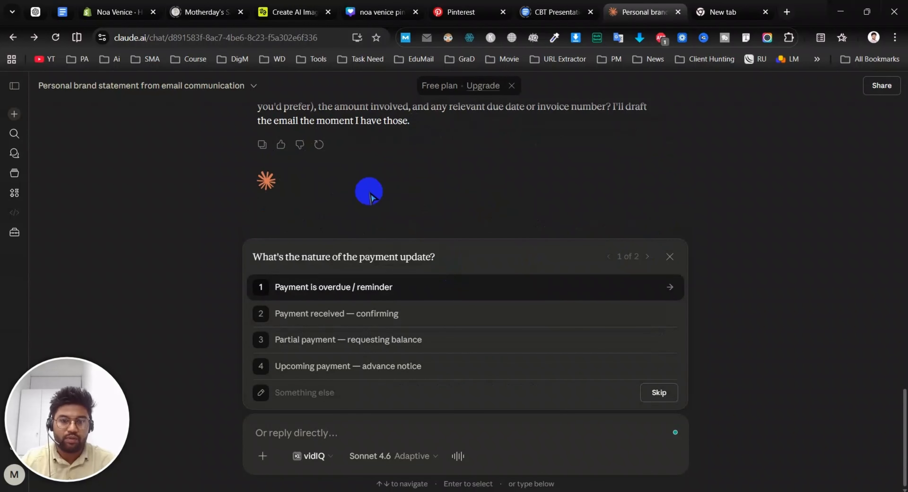
{"action": "left_click", "coordinate": [670, 258]}
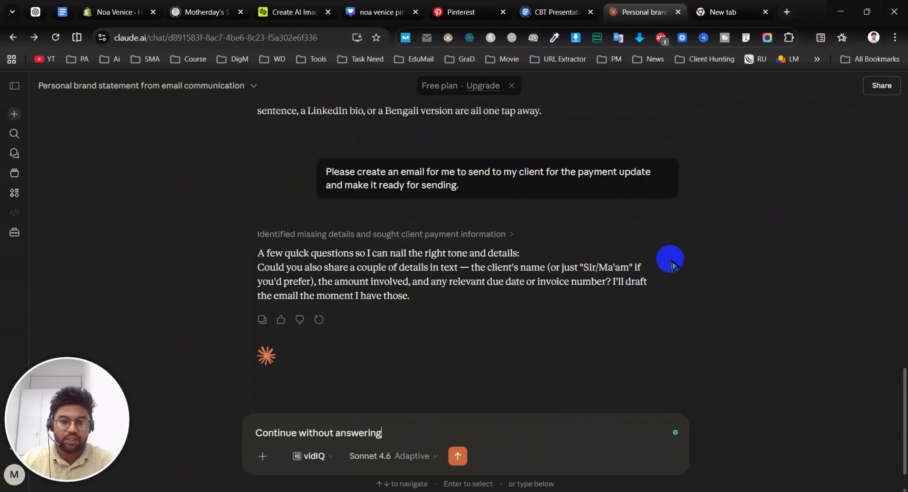
{"action": "scroll", "coordinate": [445, 343], "scroll_direction": "up", "scroll_amount": 5}
{"action": "scroll", "coordinate": [446, 340], "scroll_direction": "down", "scroll_amount": 6}
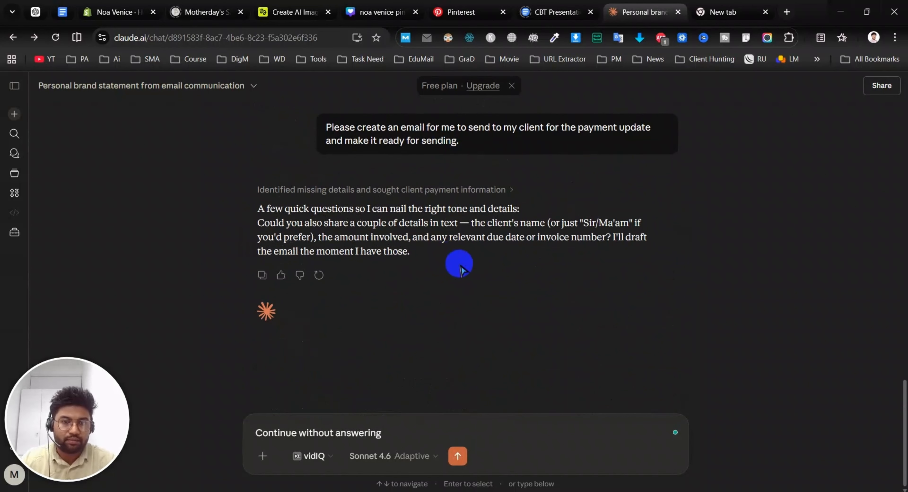
{"action": "scroll", "coordinate": [460, 268], "scroll_direction": "up", "scroll_amount": 1}
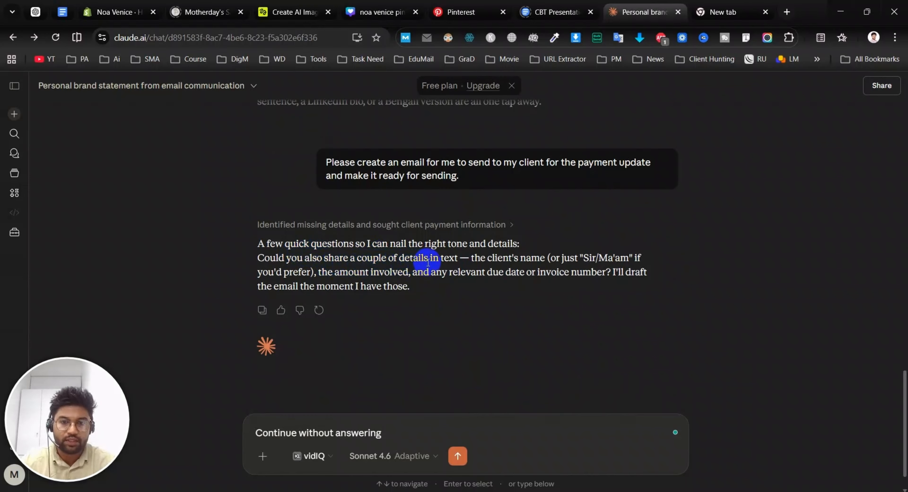
{"action": "scroll", "coordinate": [523, 273], "scroll_direction": "down", "scroll_amount": 1}
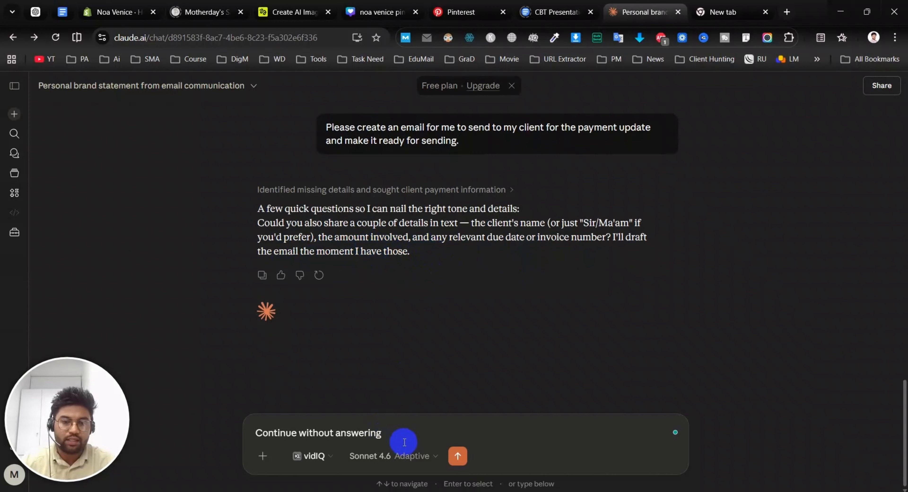
{"action": "left_click", "coordinate": [400, 434]}
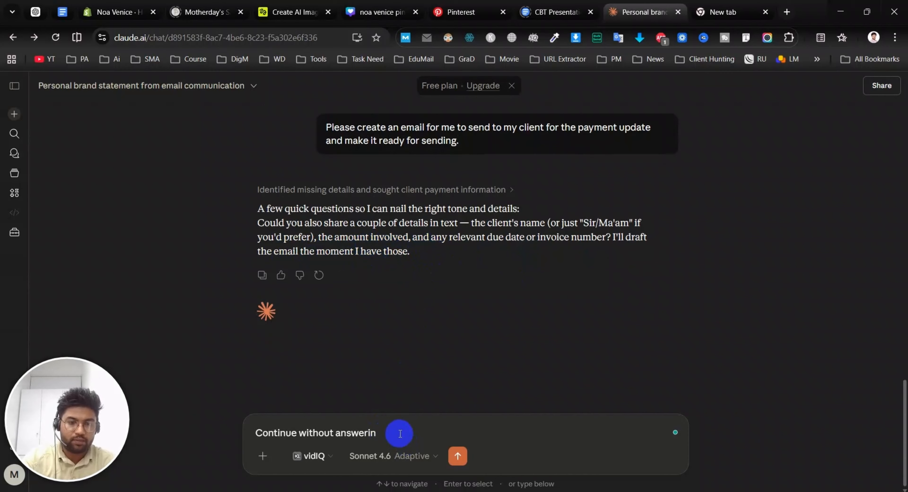
{"action": "key", "text": "BackSpace"}
{"action": "key", "text": "BackSpace"}
{"action": "key", "text": "BackSpace"}
{"action": "key", "text": "BackSpace"}
{"action": "key", "text": "BackSpace"}
{"action": "key", "text": "BackSpace"}
{"action": "key", "text": "BackSpace"}
{"action": "key", "text": "BackSpace"}
{"action": "key", "text": "BackSpace"}
{"action": "key", "text": "BackSpace"}
{"action": "key", "text": "BackSpace"}
{"action": "key", "text": "BackSpace"}
{"action": "key", "text": "BackSpace"}
{"action": "key", "text": "BackSpace"}
{"action": "key", "text": "BackSpace"}
{"action": "key", "text": "BackSpace"}
{"action": "key", "text": "BackSpace"}
{"action": "key", "text": "BackSpace"}
{"action": "key", "text": "BackSpace"}
{"action": "key", "text": "BackSpace"}
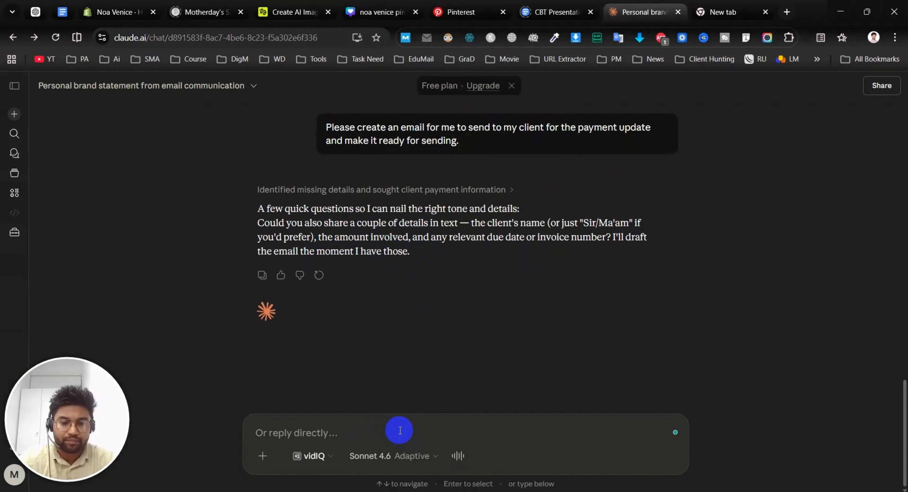
Step: Write a reply with the client's name and $500 invoice amount, correcting 'abount' and adding Grammarly's fixes
{"action": "type", "text": "The "}
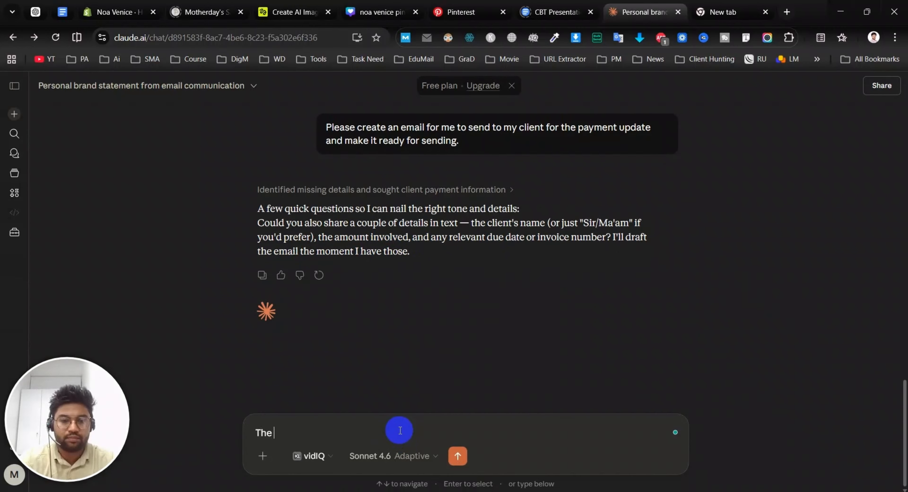
{"action": "type", "text": "client na"}
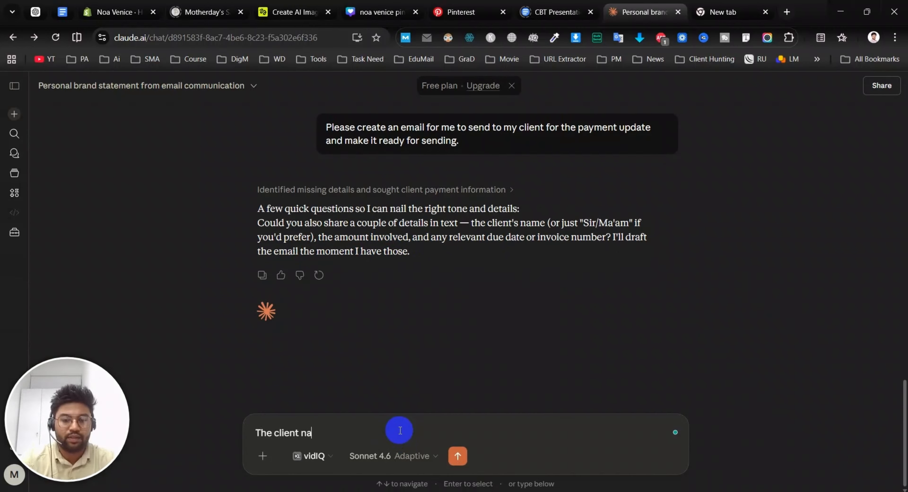
{"action": "type", "text": "me will be"}
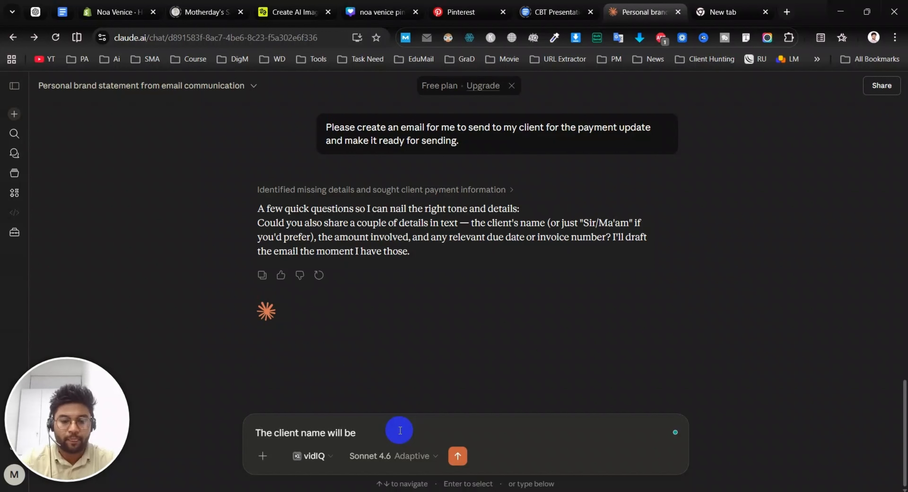
{"action": "type", "text": " Al"}
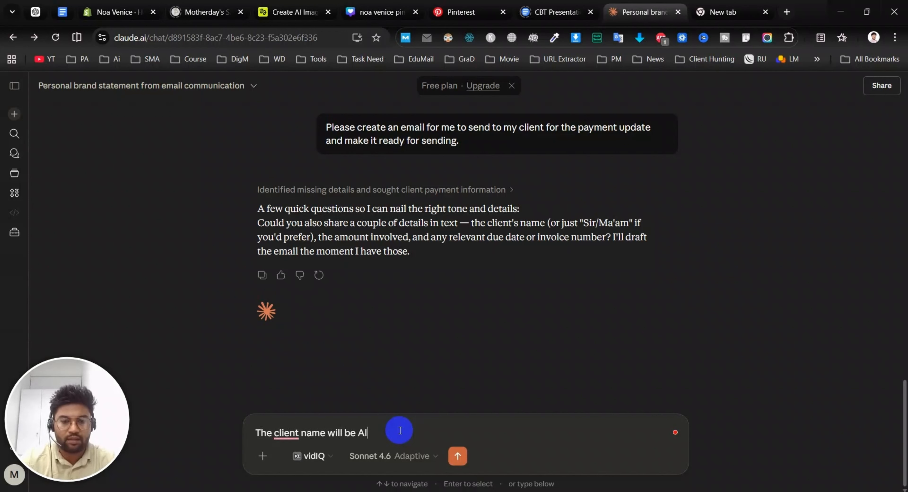
{"action": "type", "text": "ex and"}
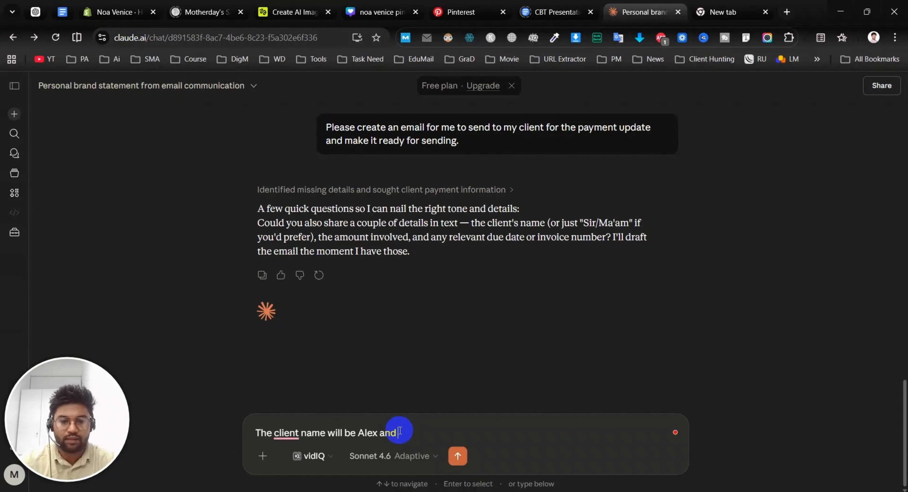
{"action": "type", "text": " the in"}
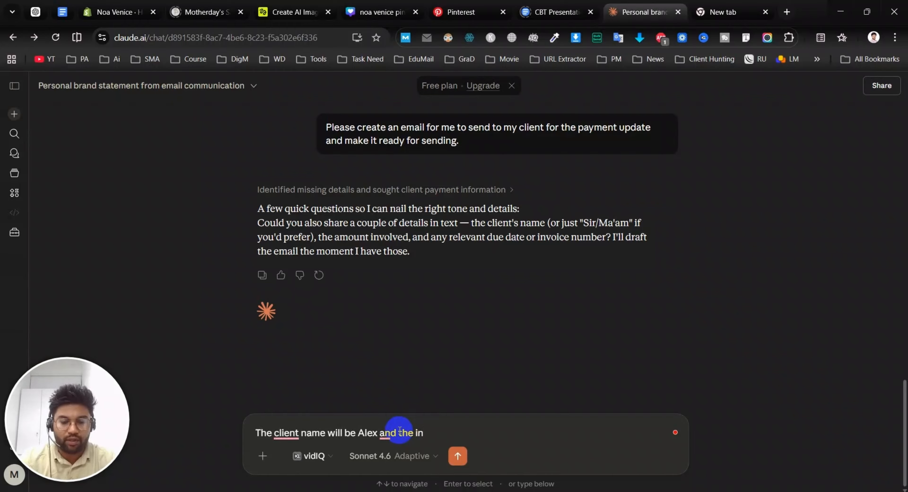
{"action": "type", "text": "voice abount will be $500"}
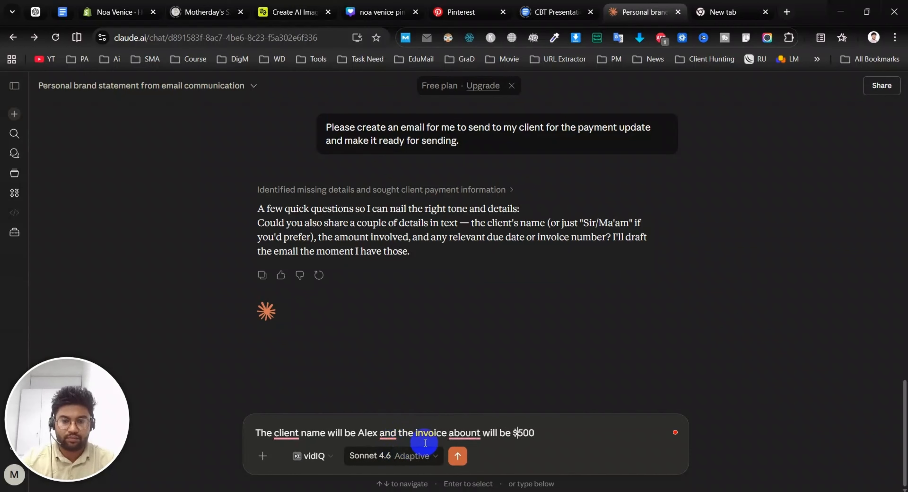
{"action": "right_click", "coordinate": [465, 432]}
{"action": "left_click", "coordinate": [467, 350]}
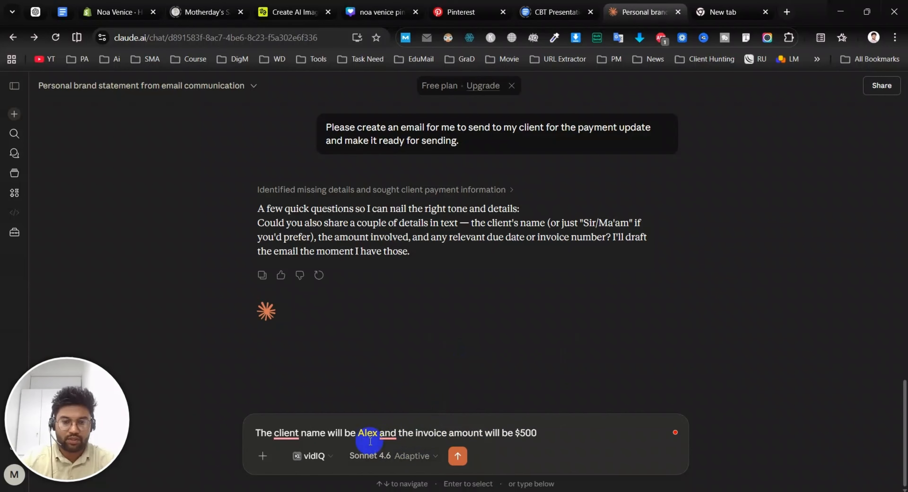
{"action": "mouse_move", "coordinate": [387, 434]}
{"action": "left_click", "coordinate": [400, 374]}
{"action": "mouse_move", "coordinate": [296, 430]}
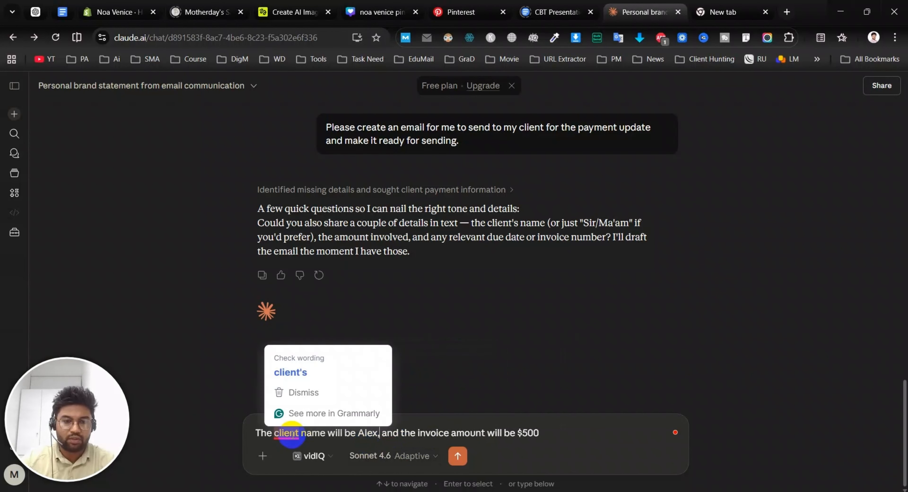
{"action": "left_click", "coordinate": [304, 374]}
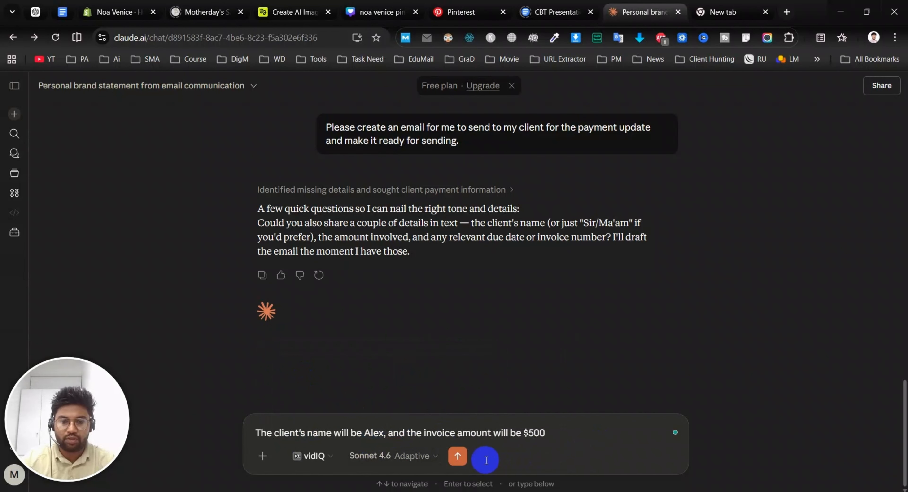
{"action": "left_click", "coordinate": [458, 455]}
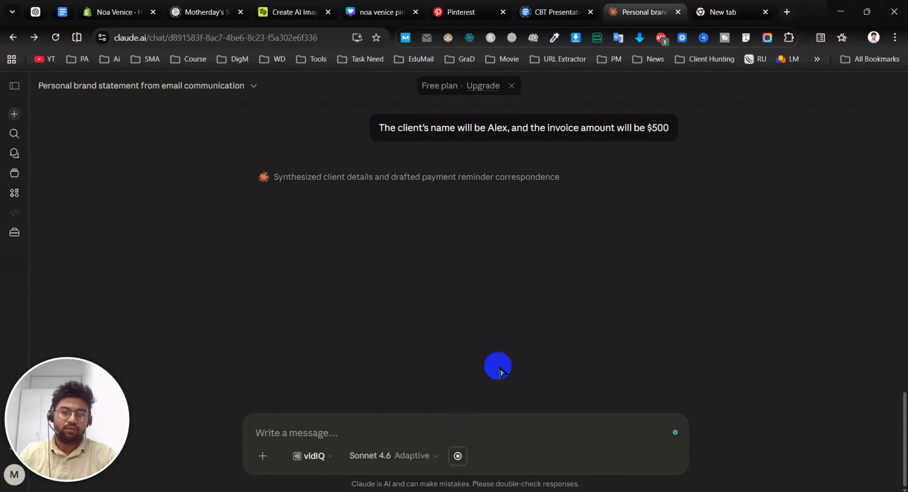
{"action": "scroll", "coordinate": [515, 317], "scroll_direction": "up", "scroll_amount": 10}
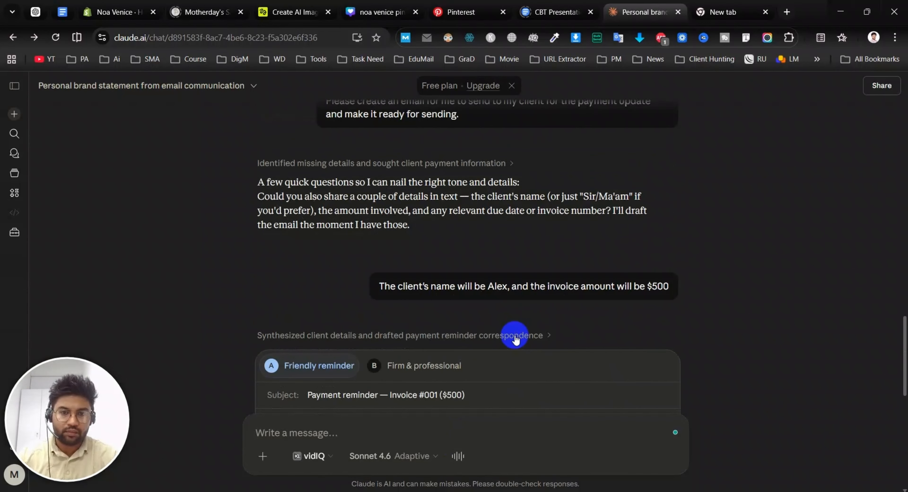
{"action": "scroll", "coordinate": [515, 338], "scroll_direction": "down", "scroll_amount": 6}
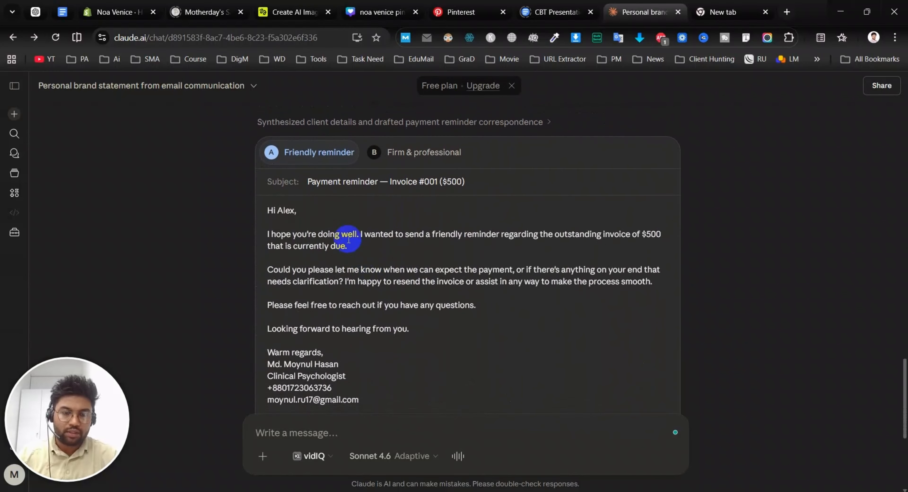
{"action": "scroll", "coordinate": [410, 211], "scroll_direction": "down", "scroll_amount": 2}
{"action": "scroll", "coordinate": [405, 231], "scroll_direction": "up", "scroll_amount": 1}
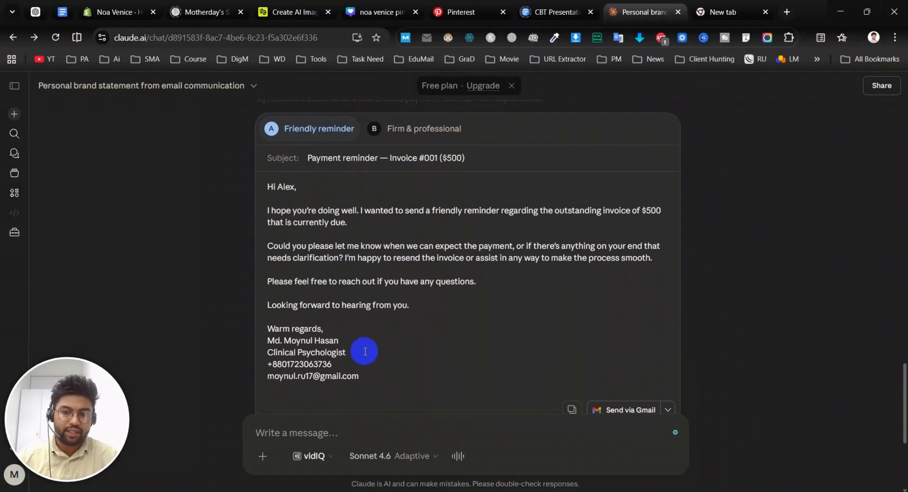
{"action": "scroll", "coordinate": [365, 352], "scroll_direction": "down", "scroll_amount": 2}
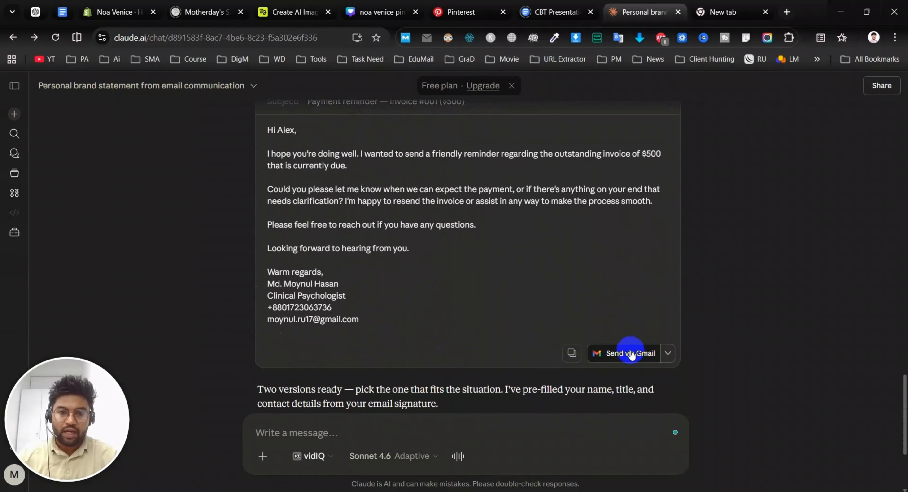
{"action": "scroll", "coordinate": [426, 303], "scroll_direction": "up", "scroll_amount": 1}
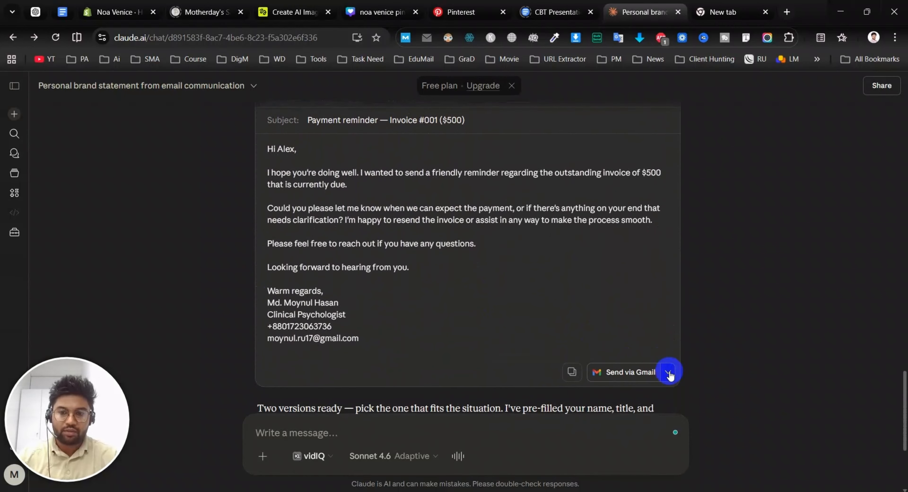
Step: Send the payment reminder draft to a new Gmail compose message via Send via Gmail
{"action": "left_click", "coordinate": [669, 373]}
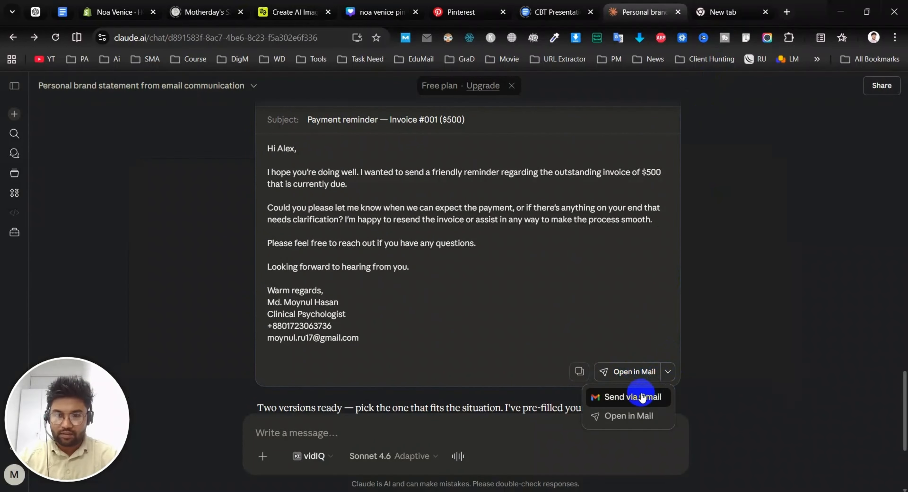
{"action": "left_click", "coordinate": [628, 402]}
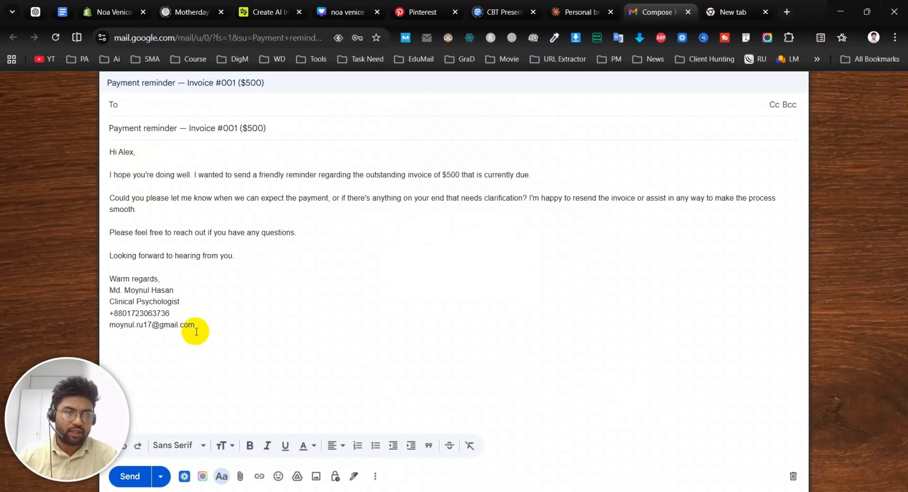
Step: Close the unsent Gmail compose tab and return to the Claude chat
{"action": "mouse_move", "coordinate": [194, 325]}
{"action": "left_mouse_down"}
{"action": "mouse_move", "coordinate": [108, 288]}
{"action": "mouse_move", "coordinate": [167, 273]}
{"action": "left_mouse_up"}
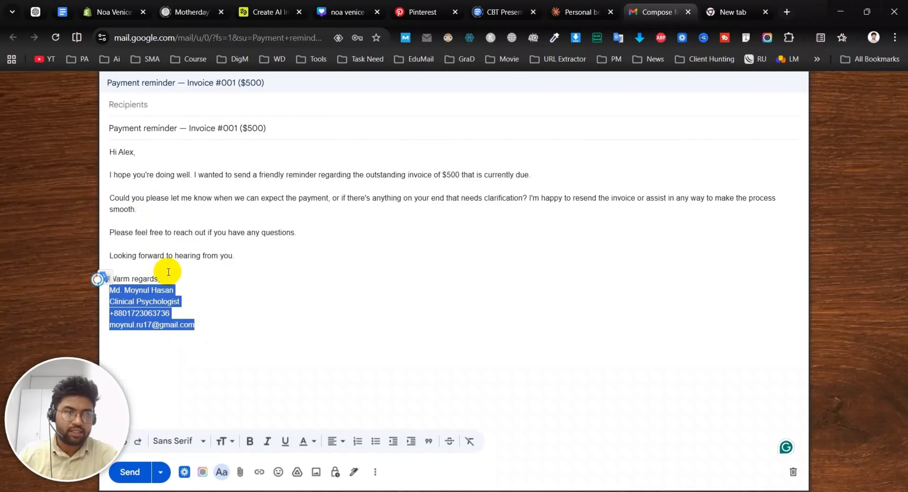
{"action": "left_click", "coordinate": [171, 277]}
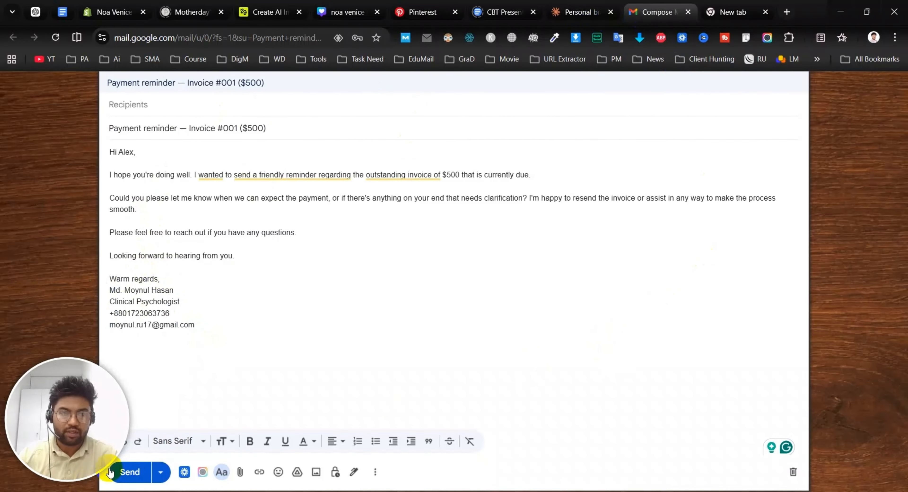
{"action": "left_click", "coordinate": [635, 14]}
{"action": "middle_click", "coordinate": [652, 14]}
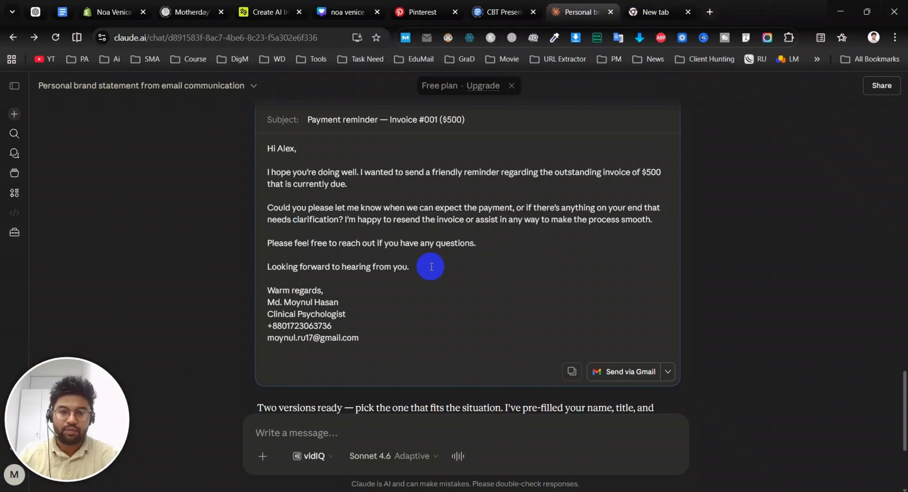
Step: Scroll up and down through the personal brand conversation
{"action": "scroll", "coordinate": [426, 264], "scroll_direction": "up", "scroll_amount": 10}
{"action": "scroll", "coordinate": [426, 270], "scroll_direction": "down", "scroll_amount": 10}
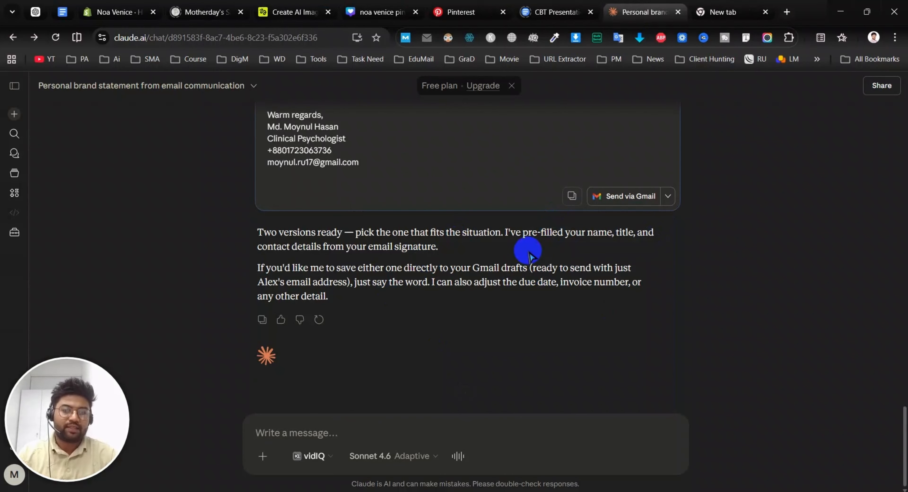
{"action": "scroll", "coordinate": [522, 275], "scroll_direction": "up", "scroll_amount": 15}
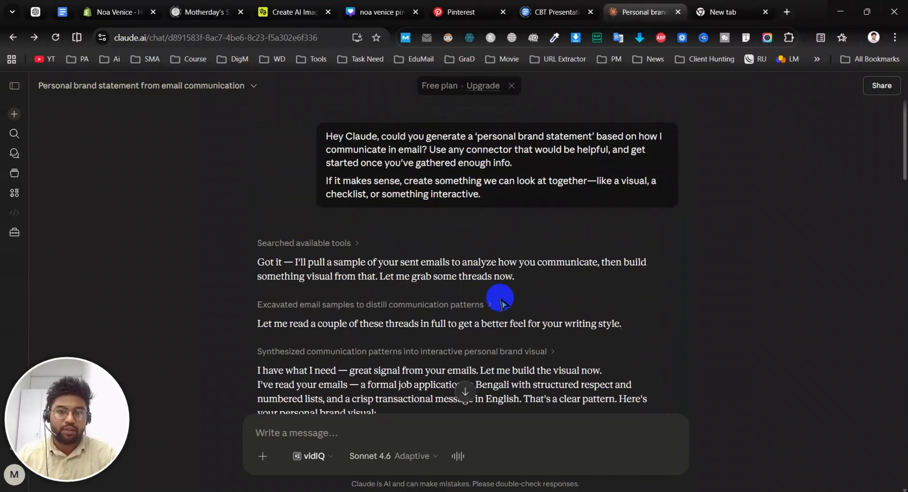
{"action": "scroll", "coordinate": [356, 227], "scroll_direction": "down", "scroll_amount": 15}
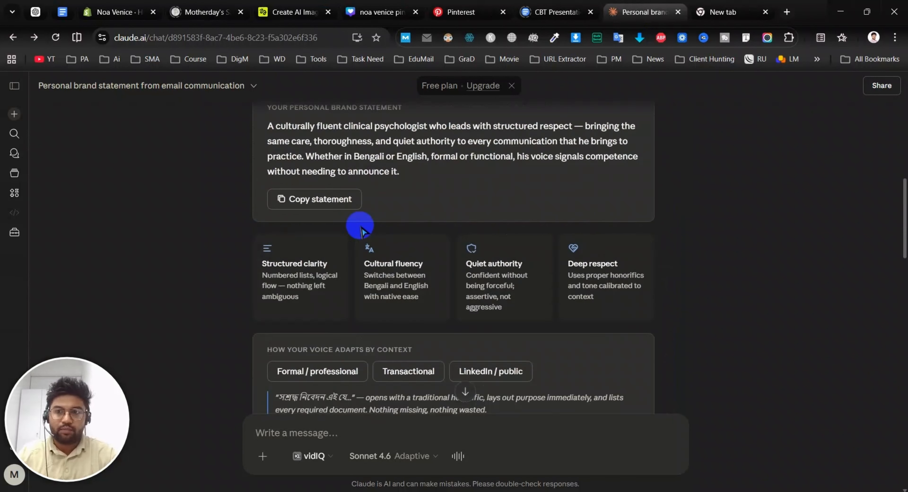
{"action": "scroll", "coordinate": [360, 231], "scroll_direction": "down", "scroll_amount": 10}
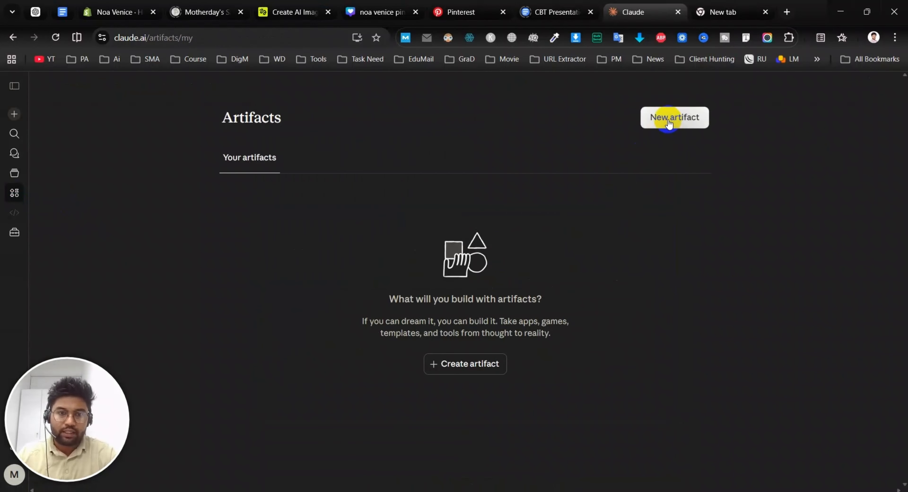
Step: Start a new artifact and choose the Games category
{"action": "left_click", "coordinate": [669, 124]}
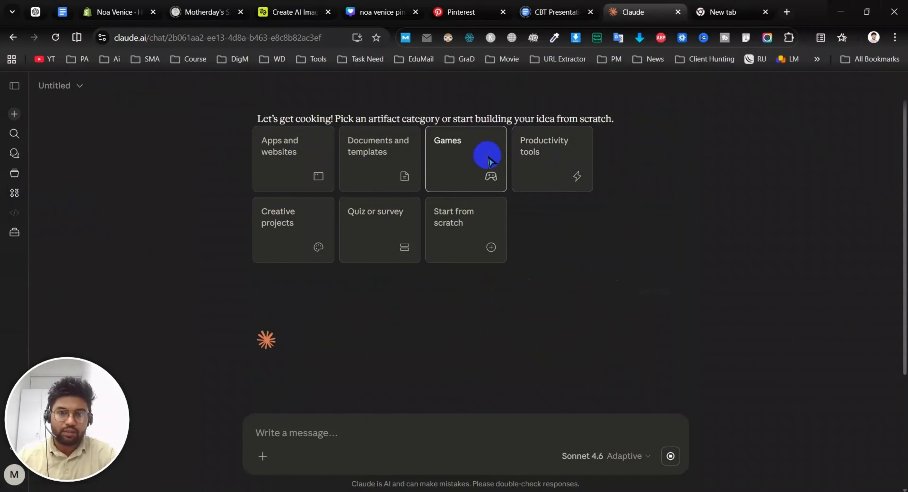
{"action": "left_click", "coordinate": [492, 161]}
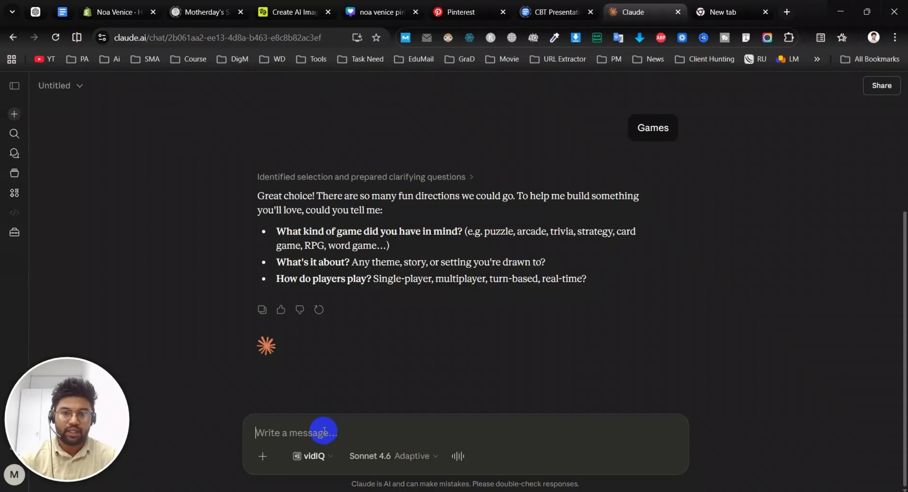
Step: Request a game and reply 'Yeah' to have Claude build its proposed Snake game
{"action": "type", "text": "sa"}
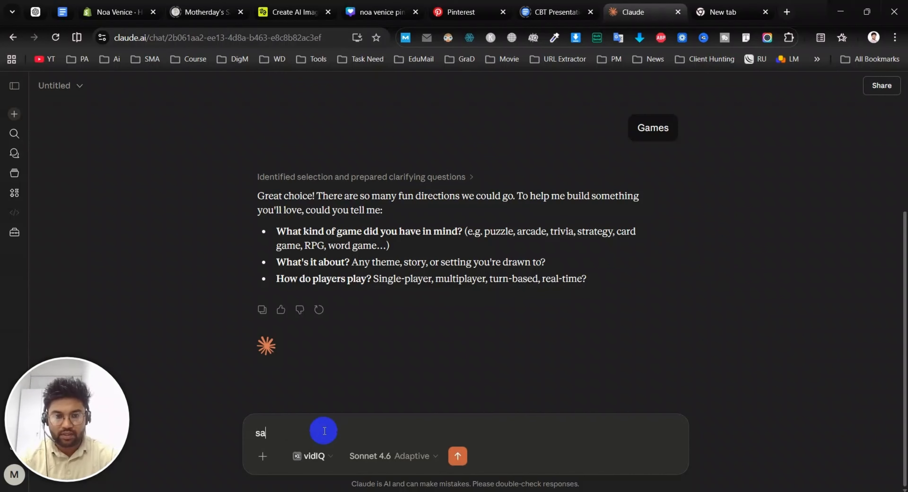
{"action": "key", "text": "BackSpace"}
{"action": "type", "text": "pl"}
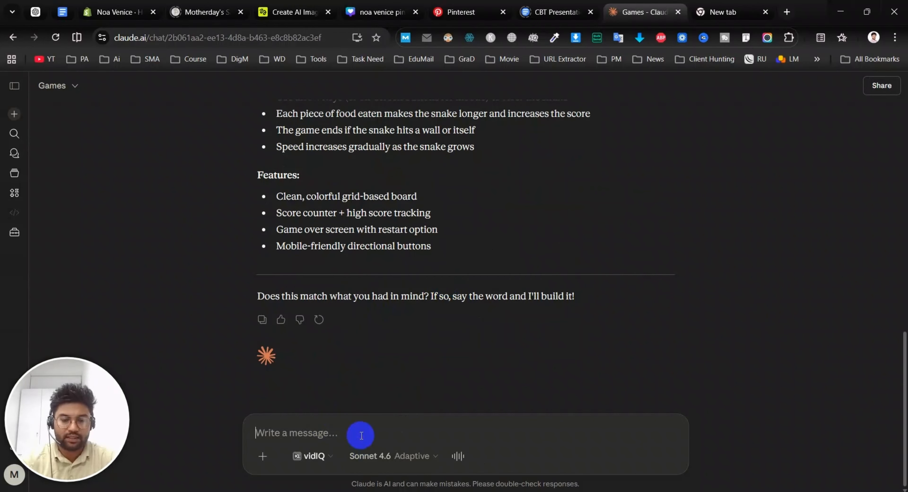
{"action": "type", "text": "Yeah"}
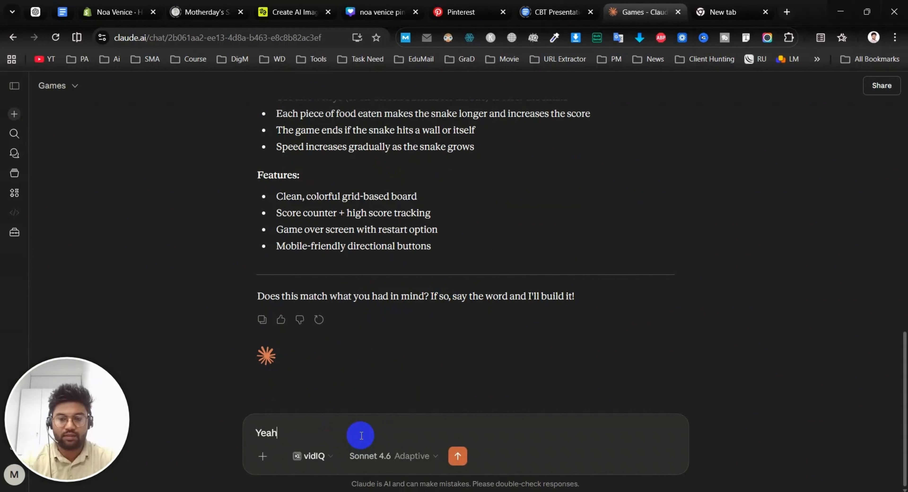
{"action": "key", "text": "Return"}
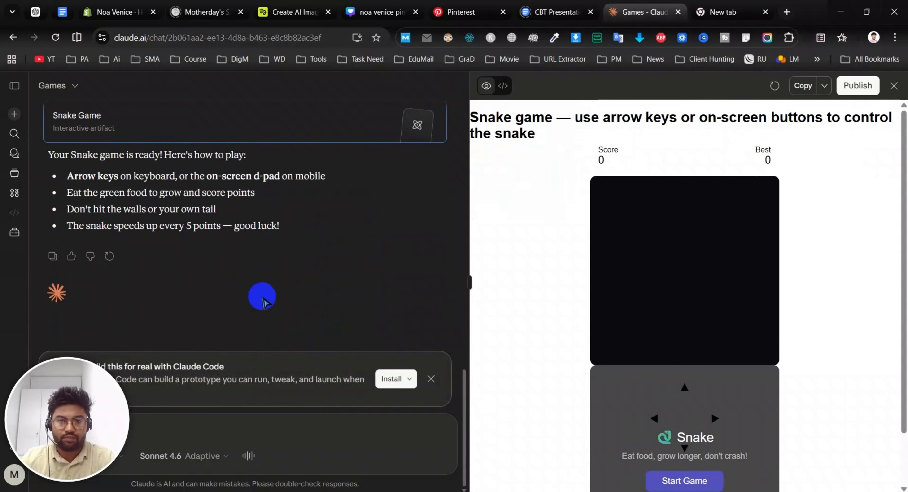
Step: Dismiss the Claude Code suggestion and start the Snake game, restarting after a quick game over
{"action": "left_click", "coordinate": [432, 379]}
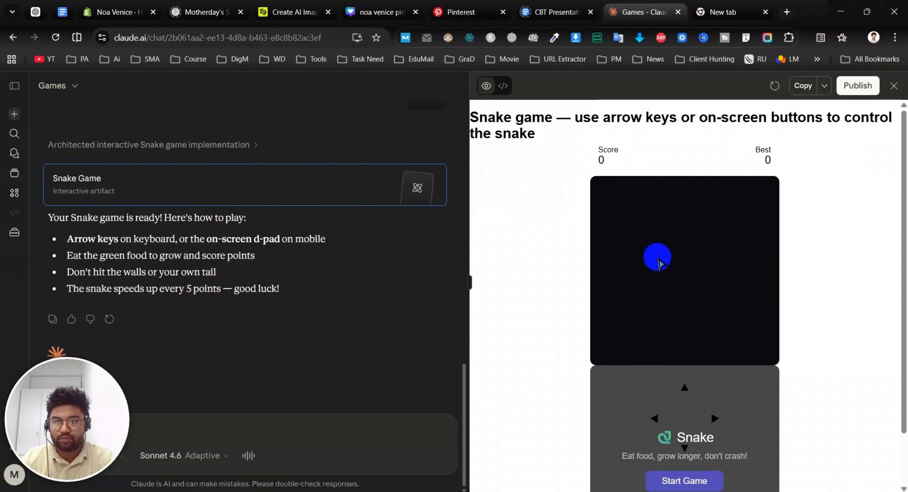
{"action": "scroll", "coordinate": [693, 348], "scroll_direction": "down", "scroll_amount": 2}
{"action": "left_click", "coordinate": [703, 420]}
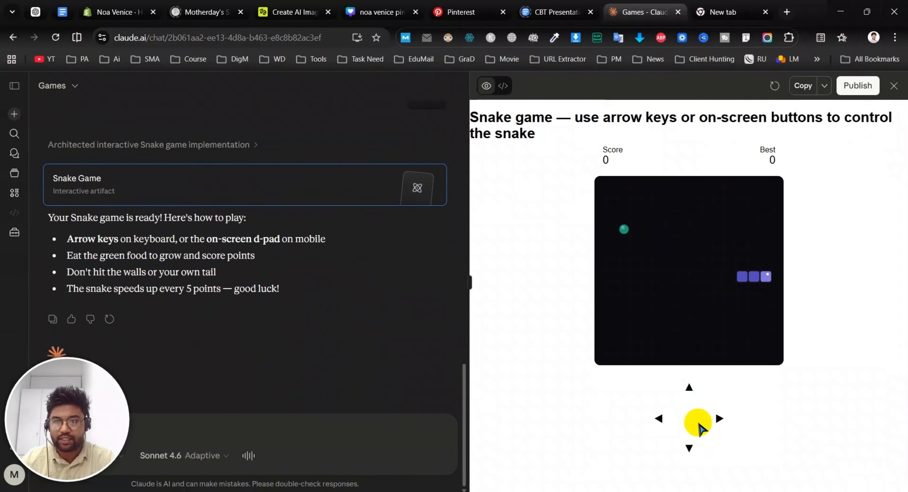
{"action": "left_click", "coordinate": [679, 235]}
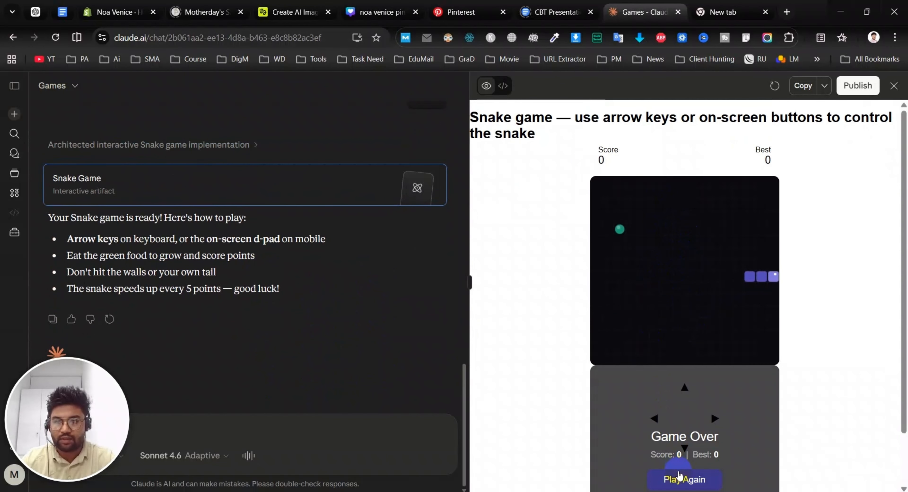
{"action": "left_click", "coordinate": [684, 478]}
{"action": "left_click", "coordinate": [665, 307]}
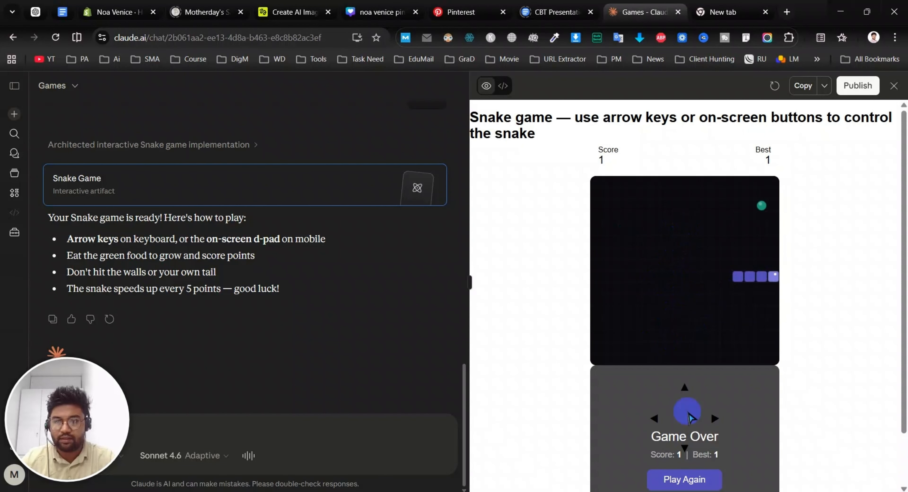
{"action": "left_click", "coordinate": [701, 479]}
Step: Steer the snake with the arrow keys to eat food until Game Over at score 4
{"action": "key", "text": "Up"}
{"action": "key", "text": "Left"}
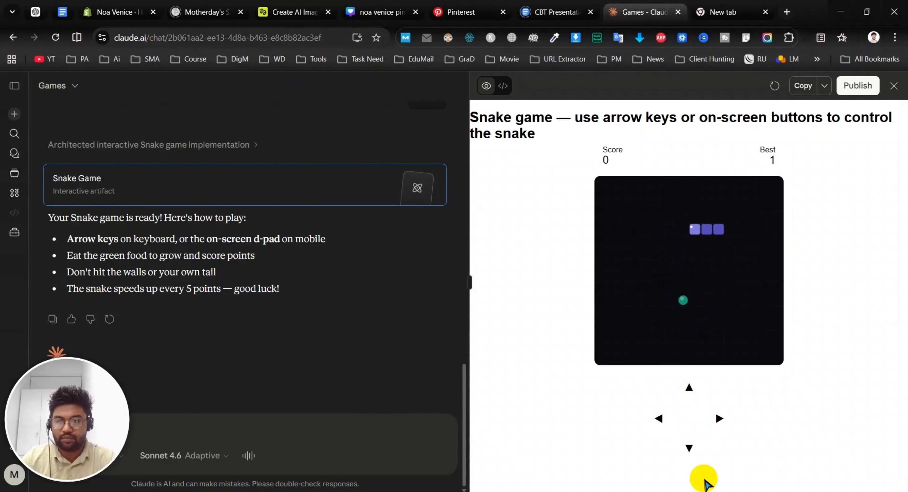
{"action": "key", "text": "Down"}
{"action": "key", "text": "Right"}
{"action": "key", "text": "Down"}
{"action": "key", "text": "Left"}
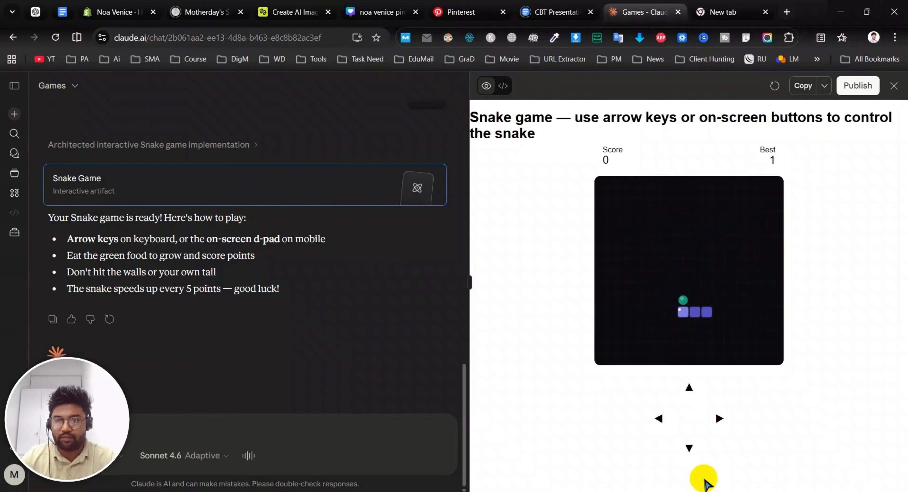
{"action": "key", "text": "Up"}
{"action": "key", "text": "Right"}
{"action": "key", "text": "Down"}
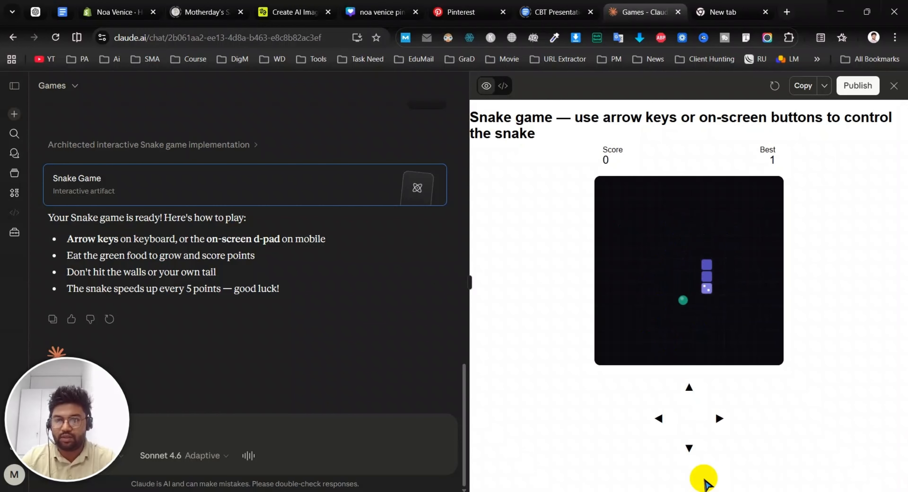
{"action": "key", "text": "Left"}
{"action": "key", "text": "Up"}
{"action": "key", "text": "Right"}
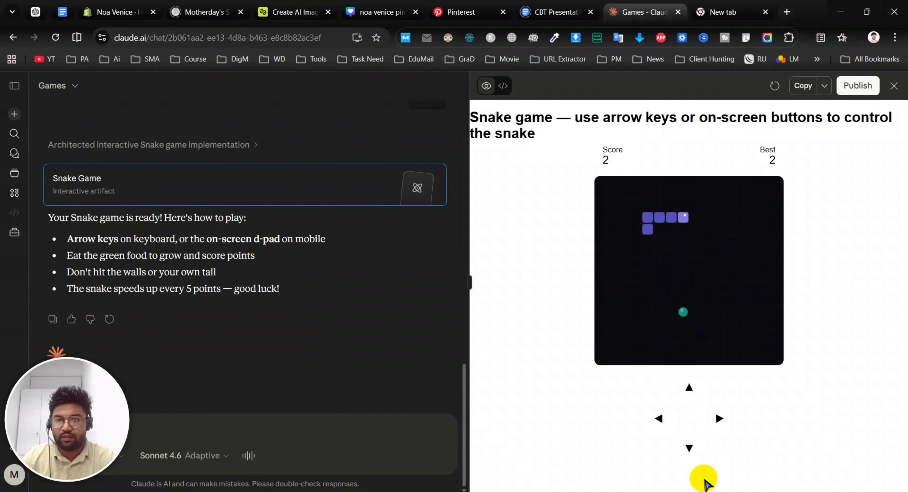
{"action": "key", "text": "Down"}
{"action": "key", "text": "Left"}
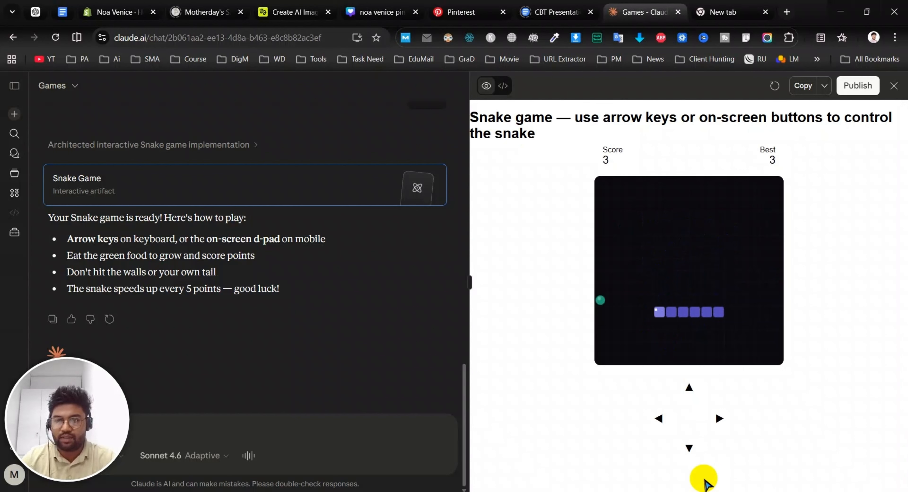
{"action": "key", "text": "Up"}
{"action": "key", "text": "Right"}
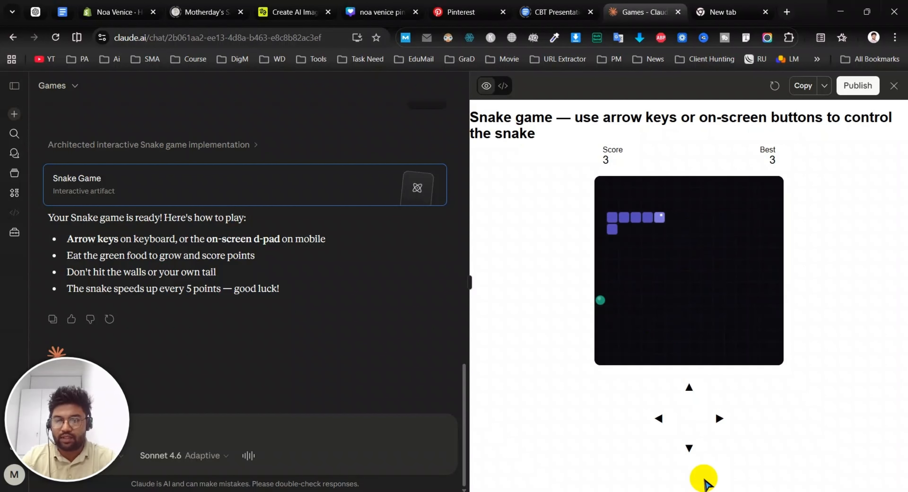
{"action": "key", "text": "Down"}
{"action": "key", "text": "Left"}
{"action": "key", "text": "Up"}
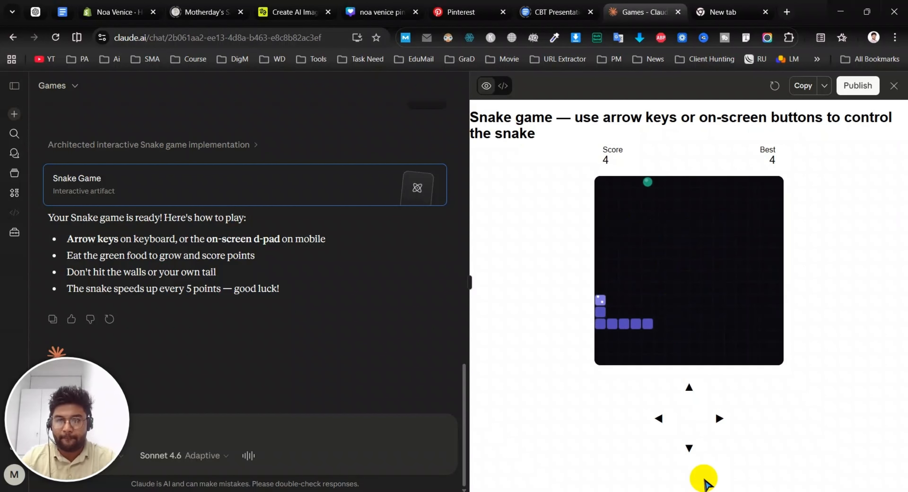
{"action": "key", "text": "Right"}
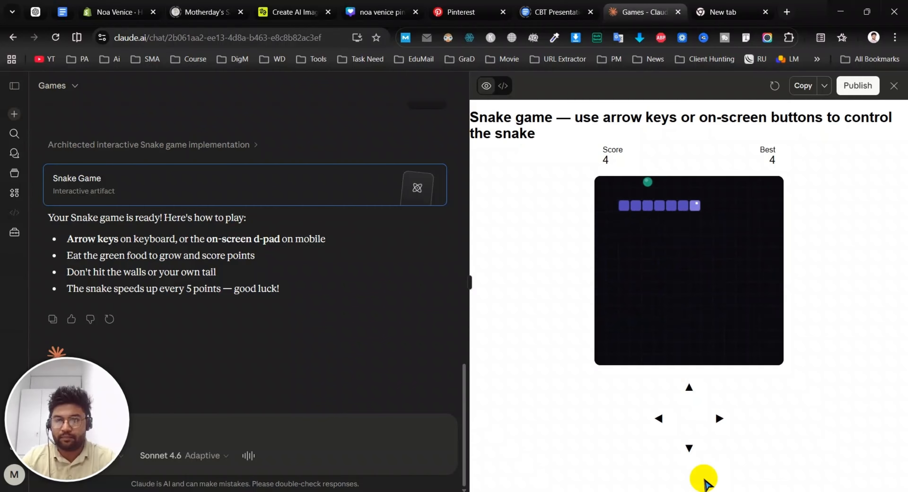
{"action": "key", "text": "Up"}
{"action": "scroll", "coordinate": [679, 361], "scroll_direction": "down", "scroll_amount": 2}
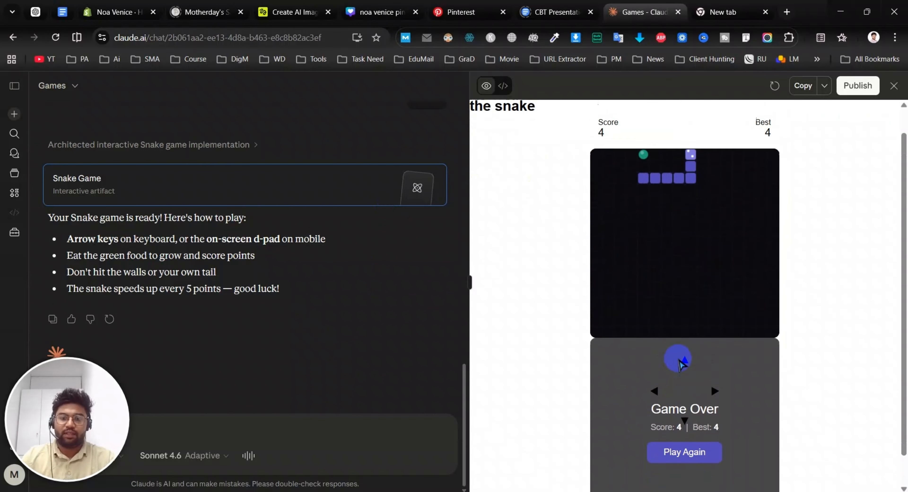
{"action": "scroll", "coordinate": [679, 361], "scroll_direction": "up", "scroll_amount": 2}
{"action": "scroll", "coordinate": [649, 257], "scroll_direction": "down", "scroll_amount": 2}
{"action": "scroll", "coordinate": [649, 257], "scroll_direction": "up", "scroll_amount": 2}
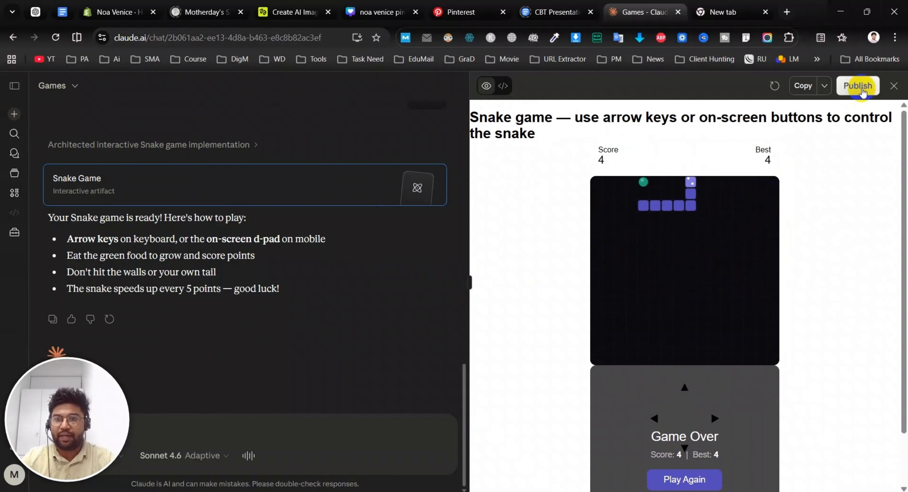
Step: Publish the Snake Game artifact, view its public link in a new tab, then close it
{"action": "left_click", "coordinate": [860, 88]}
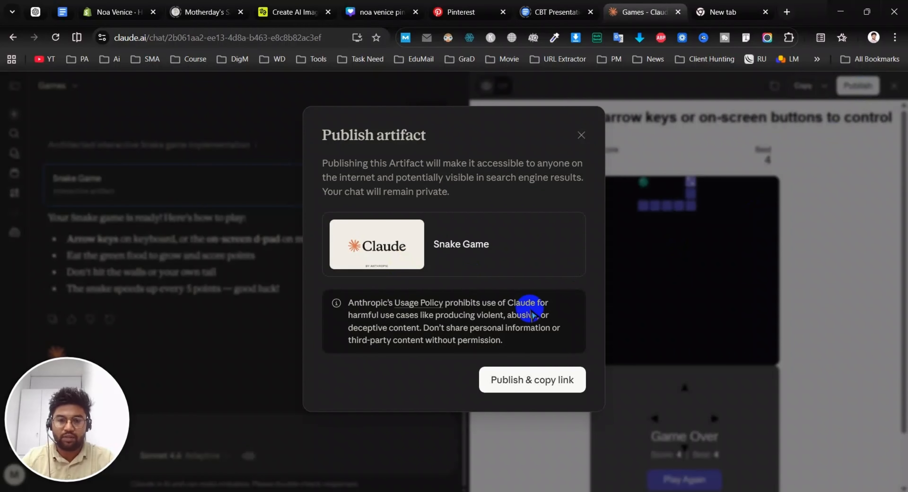
{"action": "left_click", "coordinate": [538, 380]}
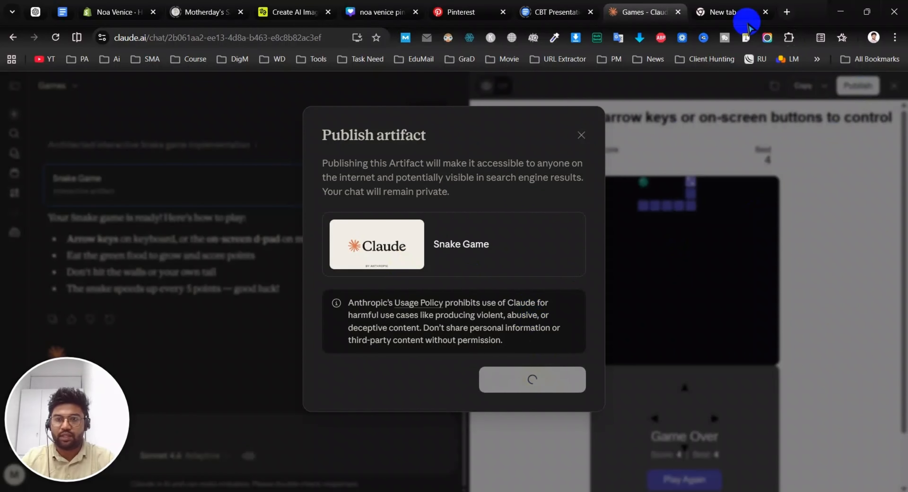
{"action": "left_click", "coordinate": [746, 14]}
{"action": "left_click", "coordinate": [318, 37]}
{"action": "key", "text": "ctrl+v"}
{"action": "key", "text": "Return"}
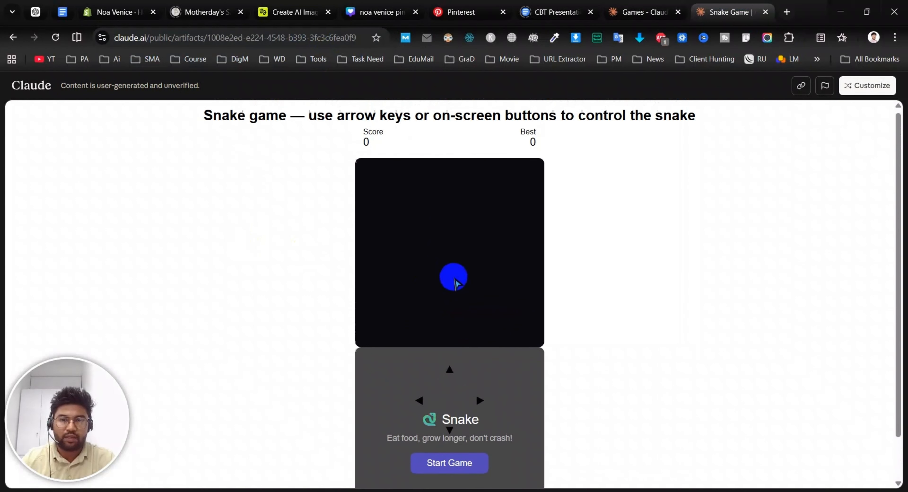
{"action": "middle_click", "coordinate": [724, 11]}
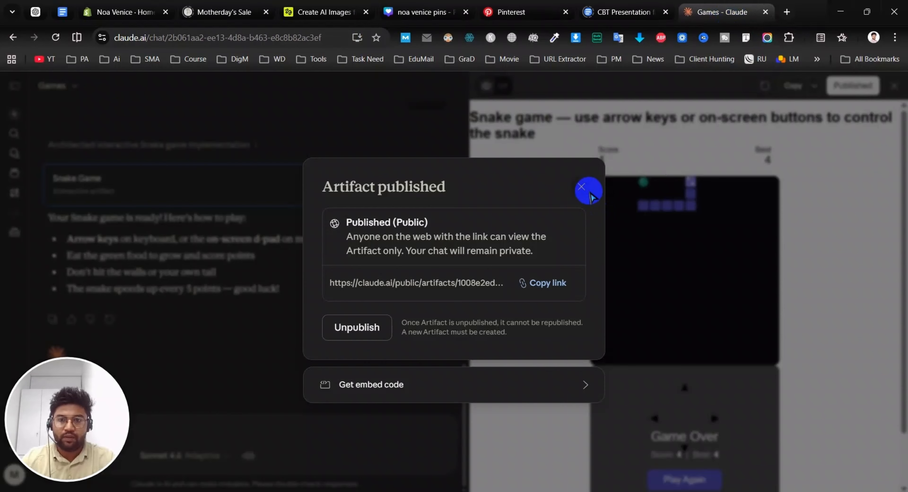
{"action": "left_click", "coordinate": [585, 188]}
Step: Close the Snake Game artifact and start a new Apps and websites artifact chat
{"action": "left_click", "coordinate": [894, 86]}
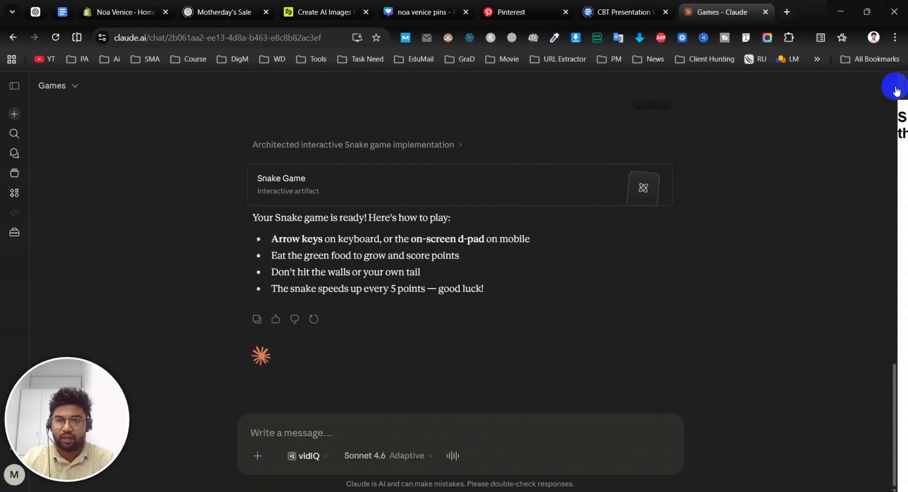
{"action": "scroll", "coordinate": [478, 243], "scroll_direction": "up", "scroll_amount": 10}
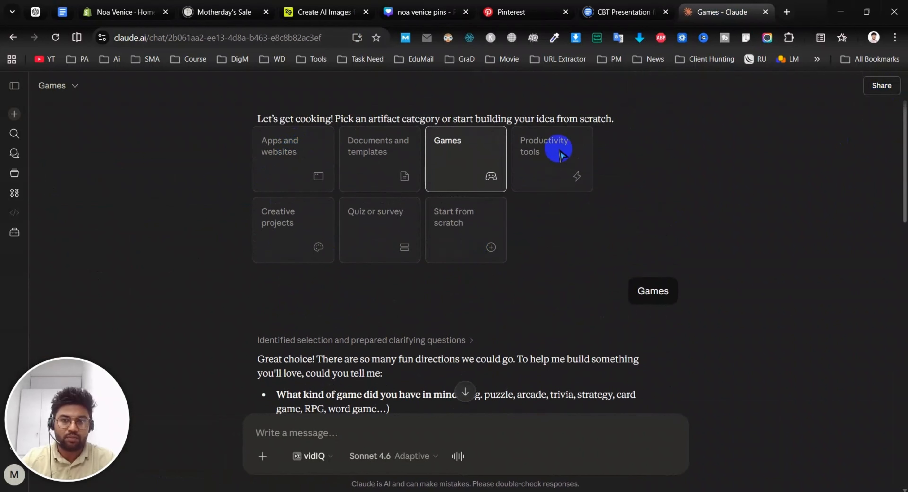
{"action": "scroll", "coordinate": [494, 325], "scroll_direction": "down", "scroll_amount": 15}
{"action": "scroll", "coordinate": [508, 331], "scroll_direction": "down", "scroll_amount": 7}
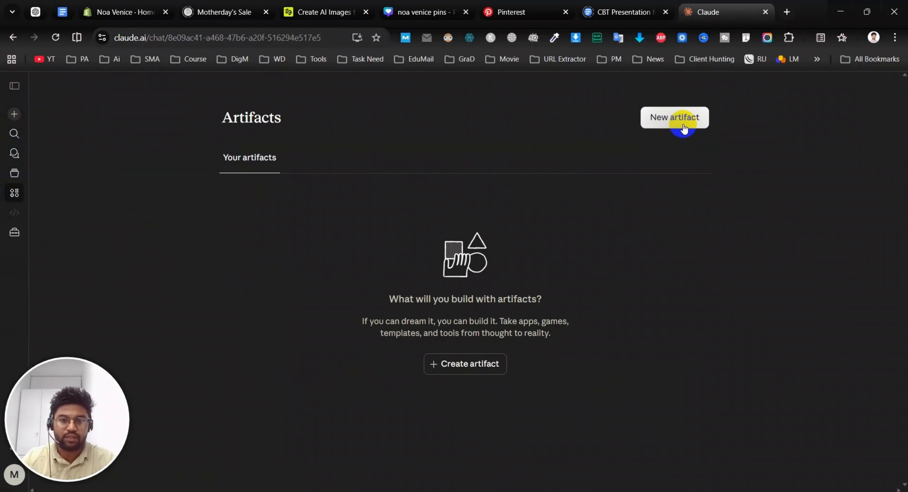
{"action": "left_click", "coordinate": [682, 121]}
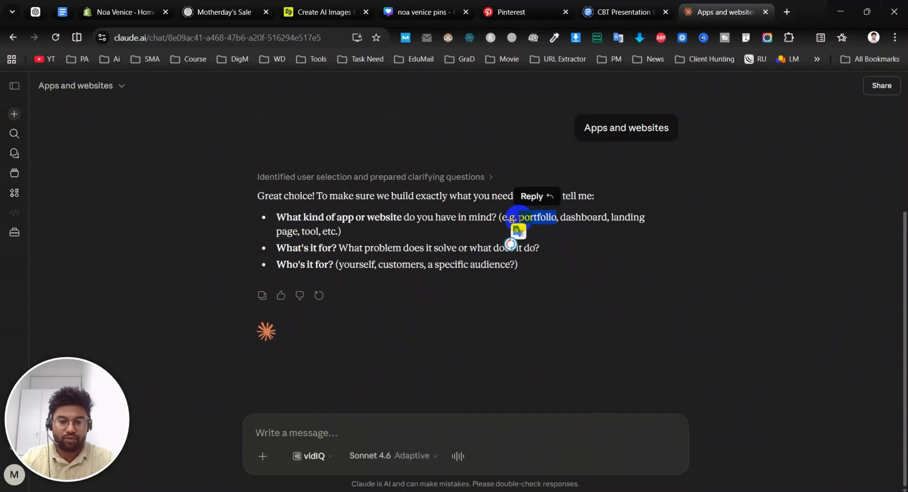
Step: Answer 'portfolio', then send the detailed Digital Marketing & SEO portfolio website prompt
{"action": "left_click", "coordinate": [318, 434]}
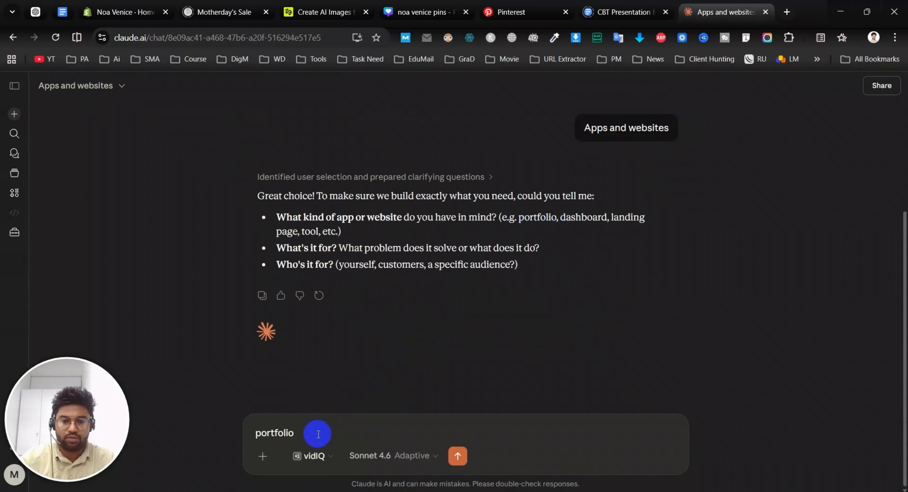
{"action": "key", "text": "Return"}
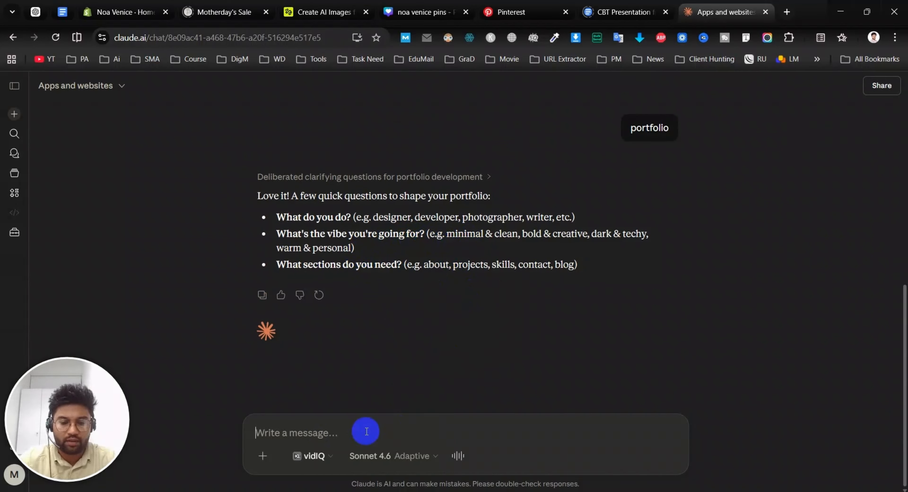
{"action": "key", "text": "ctrl+v"}
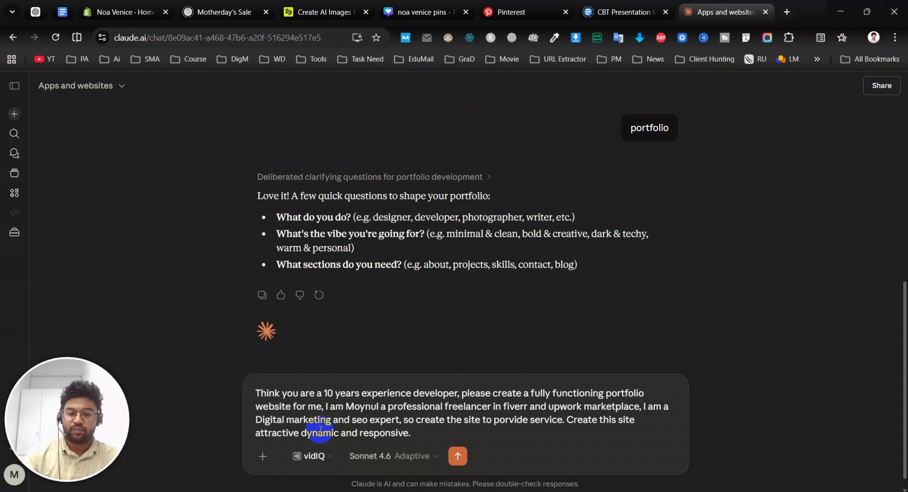
{"action": "key", "text": "Return"}
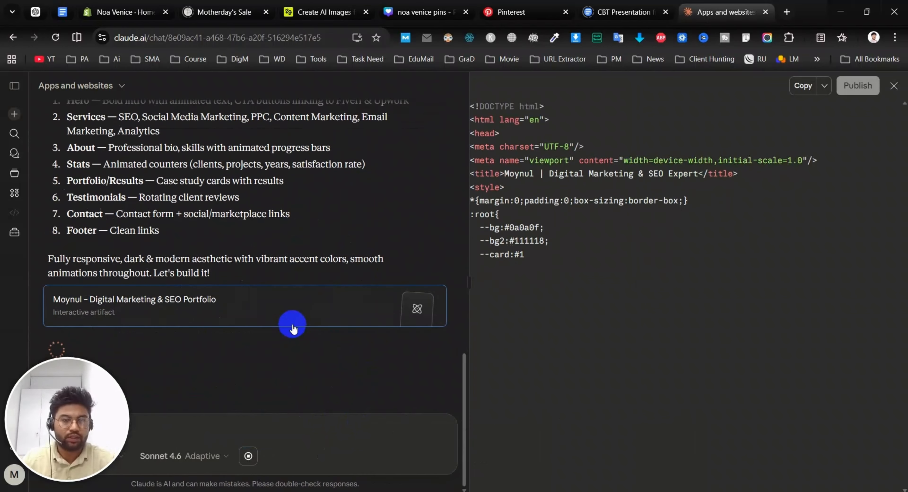
{"action": "scroll", "coordinate": [134, 197], "scroll_direction": "up", "scroll_amount": 2}
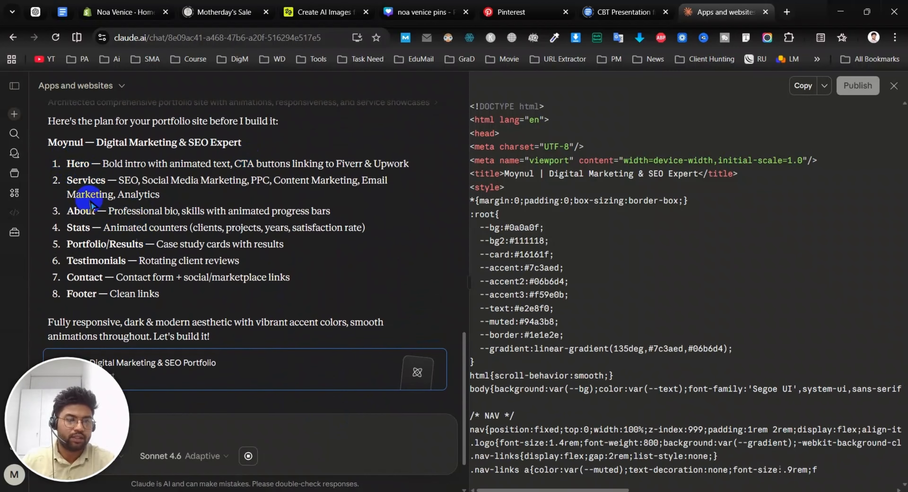
{"action": "scroll", "coordinate": [91, 239], "scroll_direction": "down", "scroll_amount": 2}
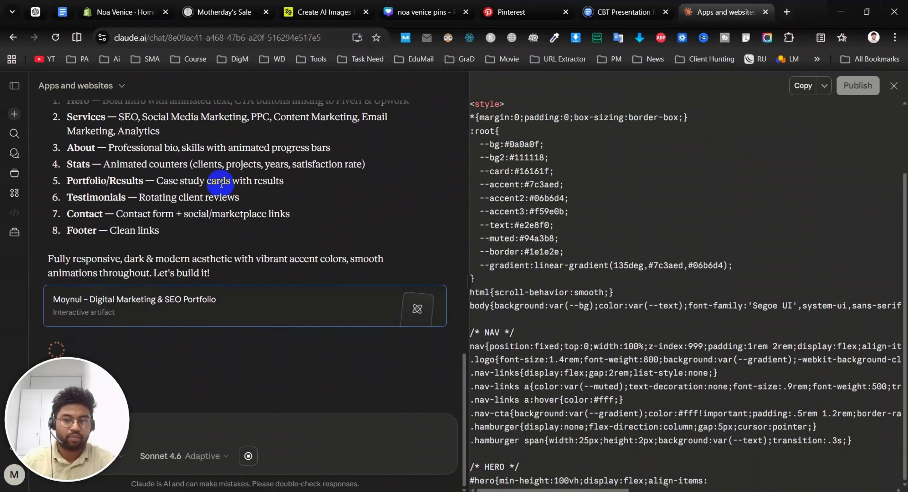
{"action": "scroll", "coordinate": [221, 183], "scroll_direction": "up", "scroll_amount": 2}
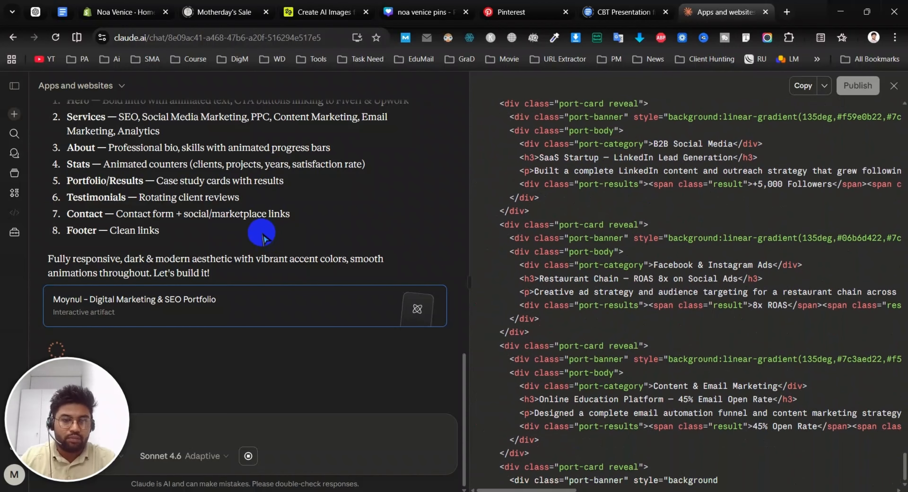
Step: Scroll the chat while the portfolio artifact finishes and switches to its rendered preview
{"action": "scroll", "coordinate": [162, 204], "scroll_direction": "up", "scroll_amount": 10}
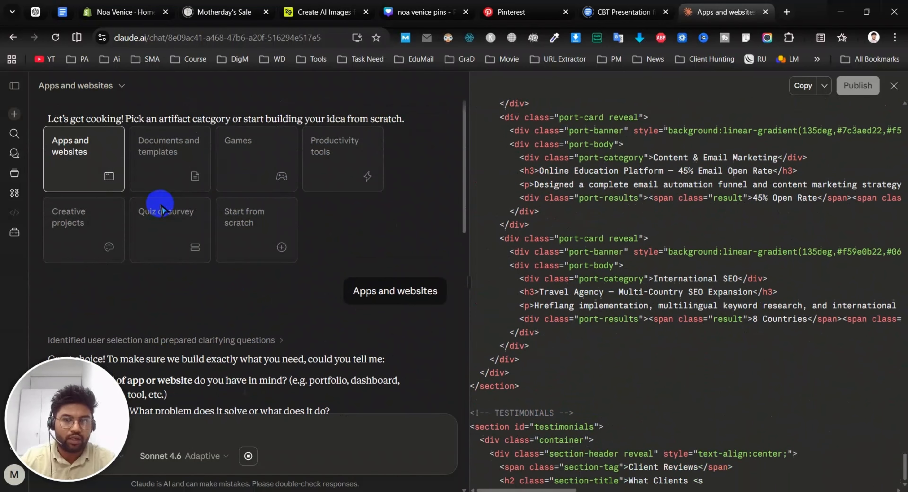
{"action": "scroll", "coordinate": [263, 253], "scroll_direction": "down", "scroll_amount": 15}
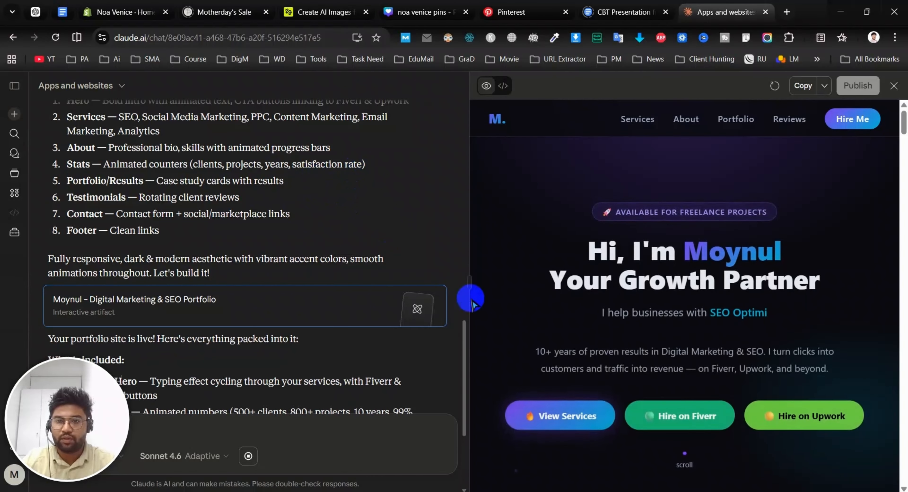
Step: Publish the portfolio artifact and copy its public link
{"action": "scroll", "coordinate": [645, 308], "scroll_direction": "down", "scroll_amount": 5}
{"action": "scroll", "coordinate": [645, 306], "scroll_direction": "up", "scroll_amount": 5}
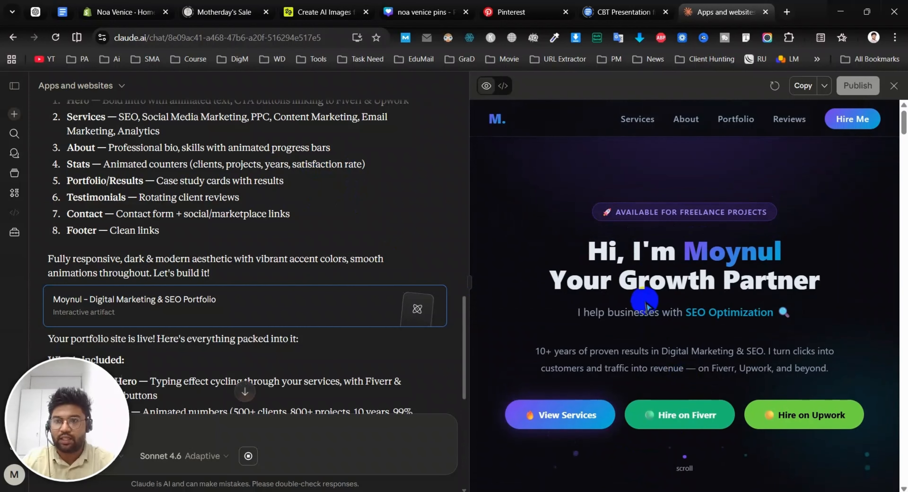
{"action": "scroll", "coordinate": [644, 307], "scroll_direction": "down", "scroll_amount": 4}
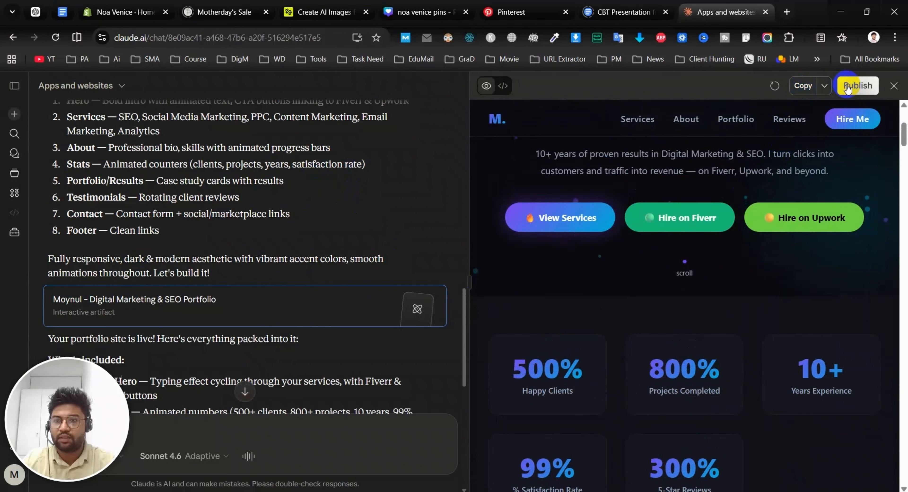
{"action": "left_click", "coordinate": [848, 88]}
{"action": "left_click", "coordinate": [571, 380]}
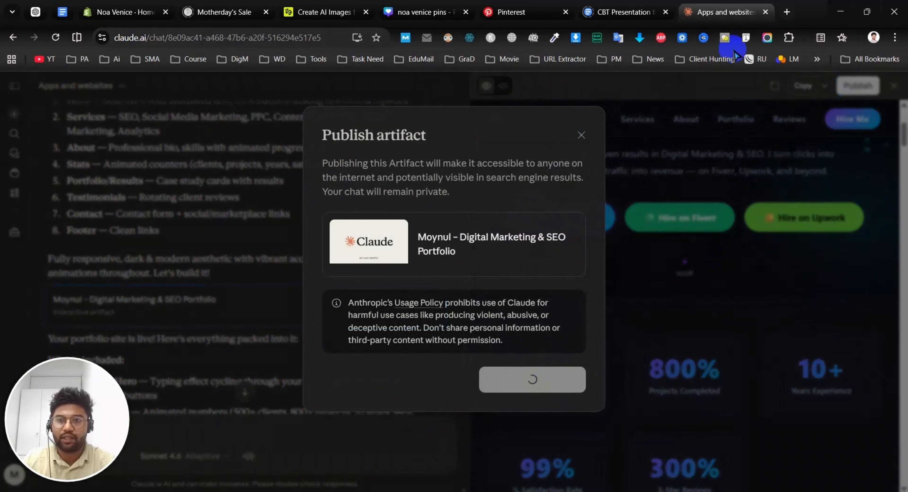
Step: Load the copied public portfolio link in a new browser tab
{"action": "left_click", "coordinate": [787, 12]}
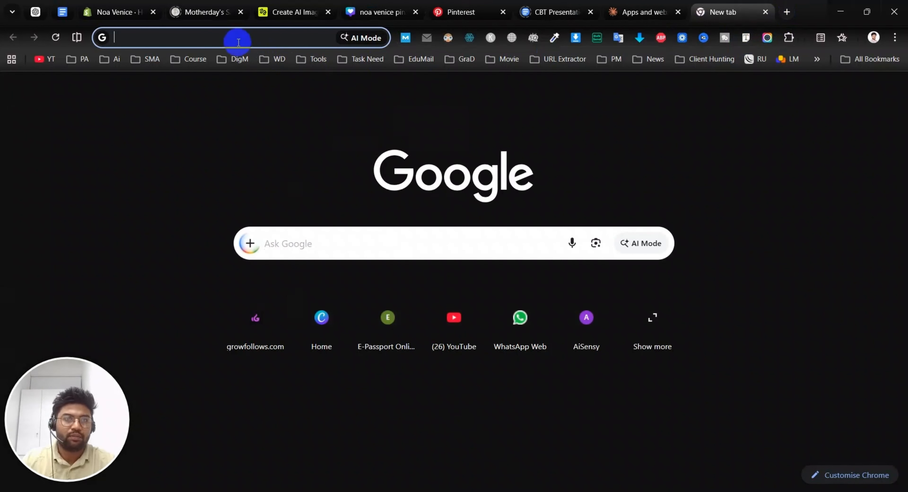
{"action": "left_click", "coordinate": [229, 32]}
{"action": "key", "text": "ctrl+v"}
{"action": "key", "text": "Return"}
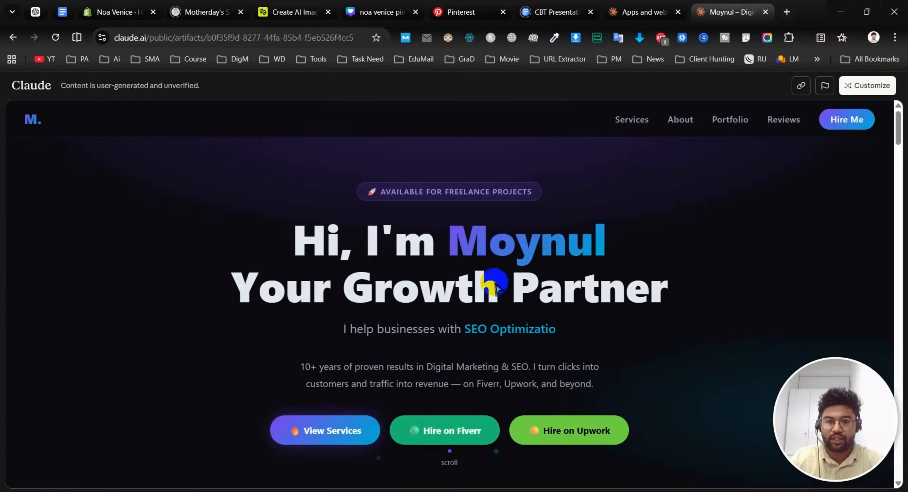
Step: Browse the top of the published portfolio and test its Portfolio link, cancelling the prompt
{"action": "scroll", "coordinate": [493, 281], "scroll_direction": "down", "scroll_amount": 10}
{"action": "scroll", "coordinate": [488, 280], "scroll_direction": "up", "scroll_amount": 10}
{"action": "scroll", "coordinate": [594, 243], "scroll_direction": "down", "scroll_amount": 10}
{"action": "scroll", "coordinate": [601, 247], "scroll_direction": "up", "scroll_amount": 8}
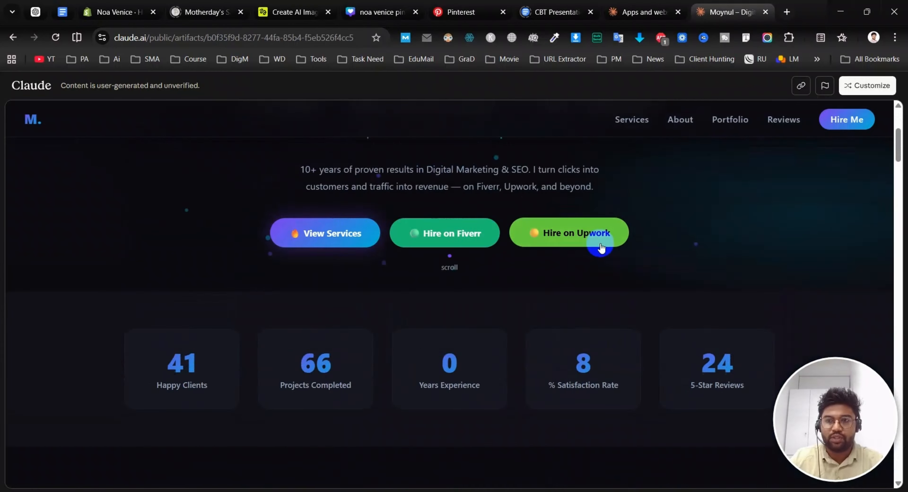
{"action": "scroll", "coordinate": [601, 246], "scroll_direction": "up", "scroll_amount": 5}
{"action": "scroll", "coordinate": [472, 279], "scroll_direction": "down", "scroll_amount": 5}
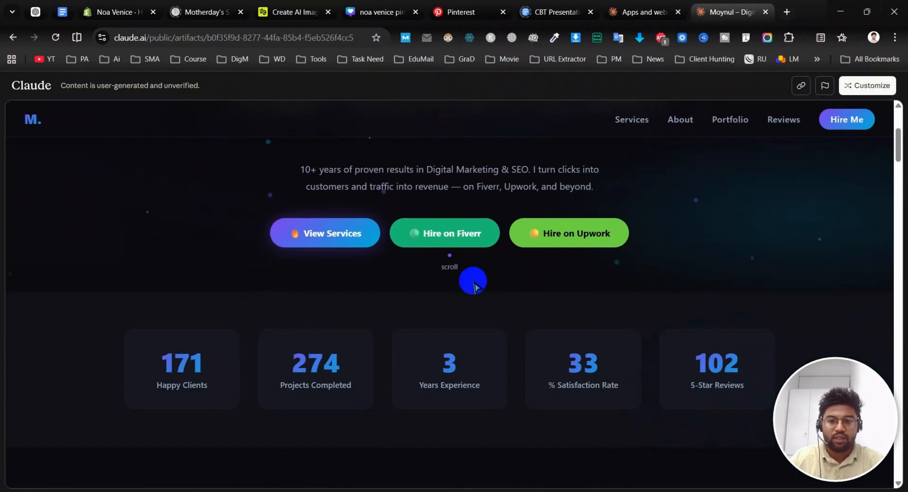
{"action": "scroll", "coordinate": [474, 283], "scroll_direction": "down", "scroll_amount": 8}
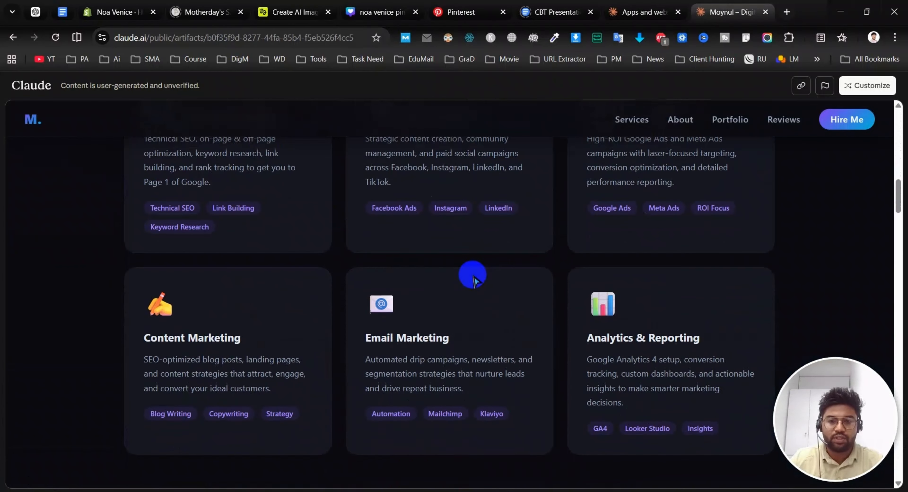
{"action": "scroll", "coordinate": [473, 278], "scroll_direction": "down", "scroll_amount": 10}
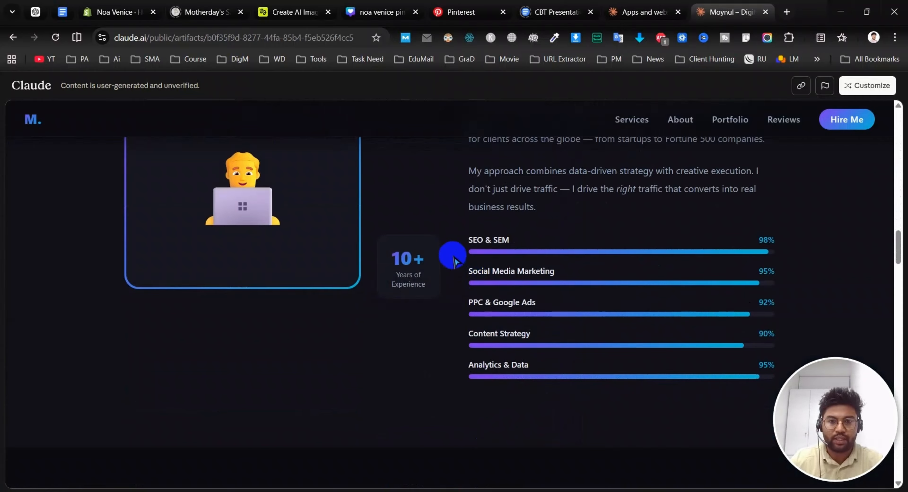
{"action": "scroll", "coordinate": [495, 220], "scroll_direction": "up", "scroll_amount": 15}
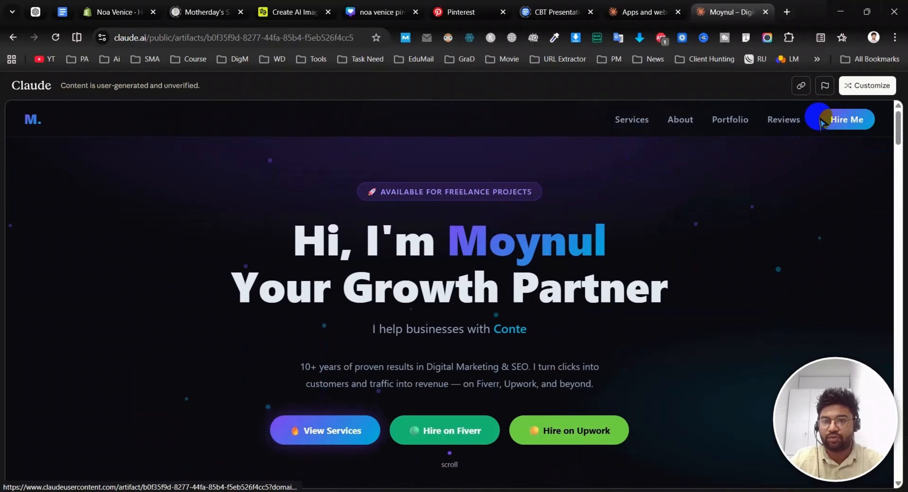
{"action": "left_click", "coordinate": [737, 125]}
{"action": "left_click", "coordinate": [726, 293]}
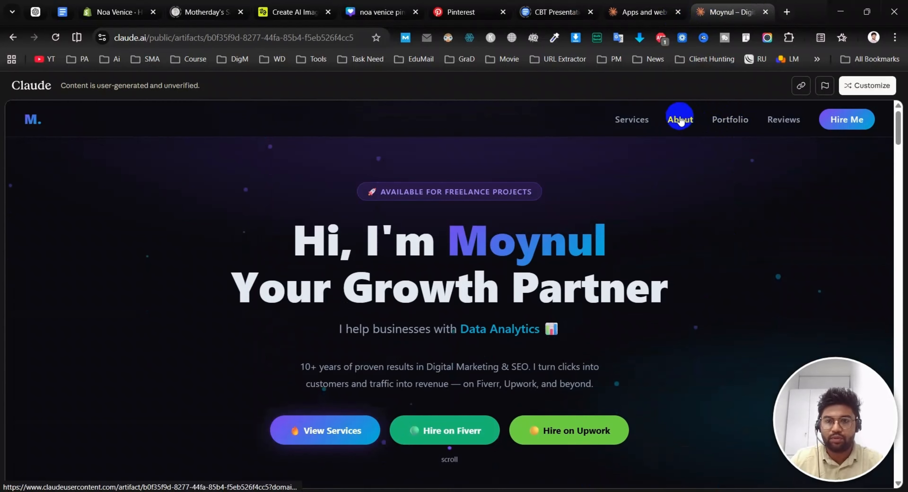
Step: Scroll down to the page footer and test the Hire Me link, staying on the page
{"action": "scroll", "coordinate": [688, 210], "scroll_direction": "down", "scroll_amount": 10}
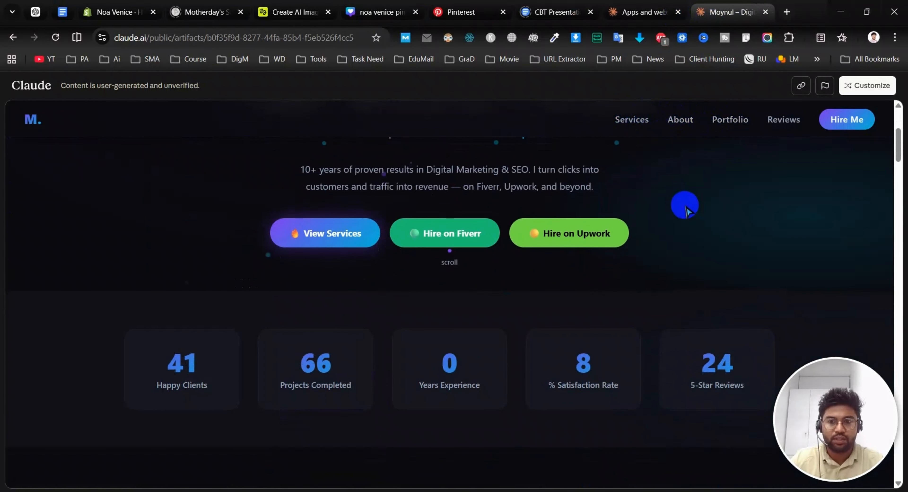
{"action": "scroll", "coordinate": [465, 251], "scroll_direction": "up", "scroll_amount": 3}
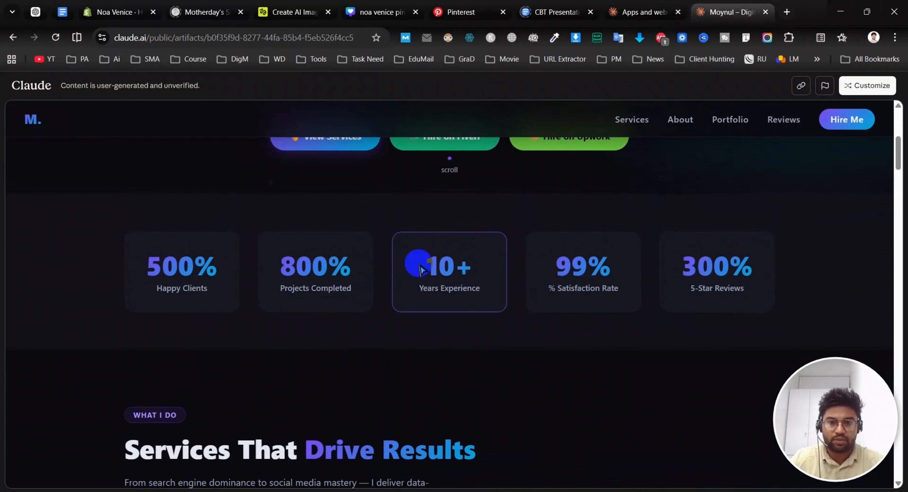
{"action": "left_click", "coordinate": [319, 267]}
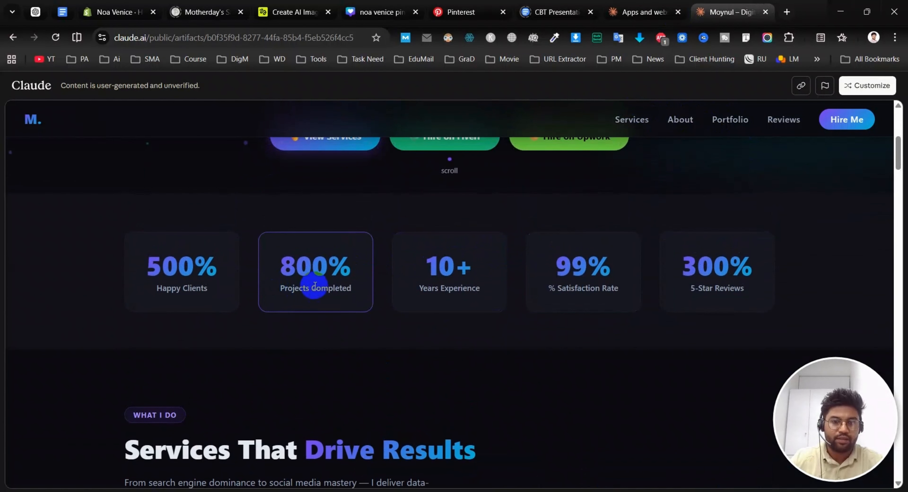
{"action": "scroll", "coordinate": [333, 340], "scroll_direction": "up", "scroll_amount": 5}
{"action": "scroll", "coordinate": [333, 340], "scroll_direction": "down", "scroll_amount": 5}
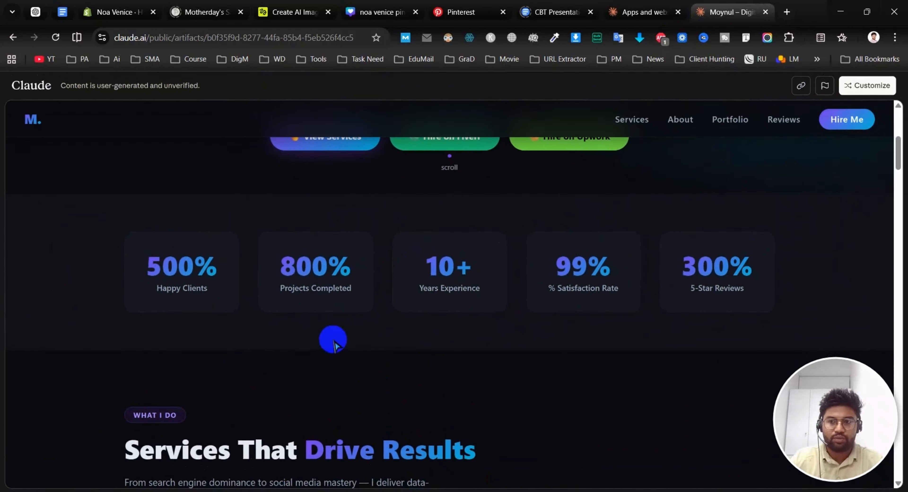
{"action": "scroll", "coordinate": [334, 343], "scroll_direction": "down", "scroll_amount": 10}
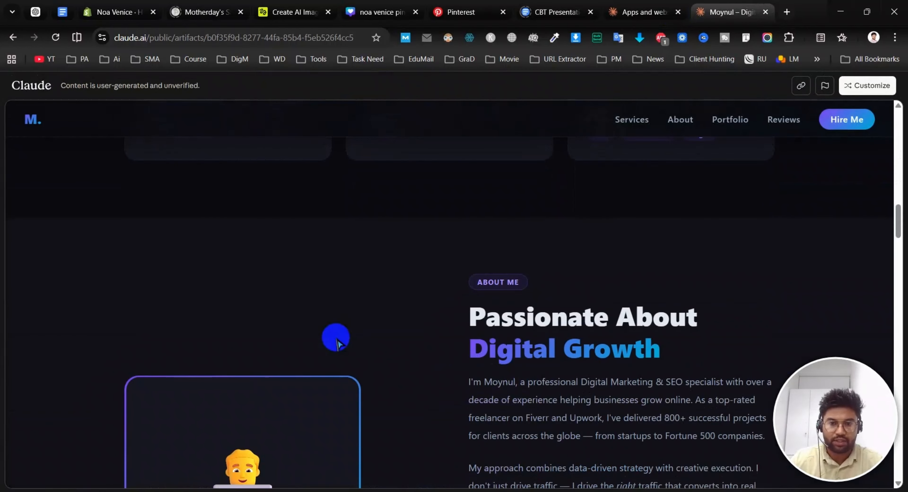
{"action": "scroll", "coordinate": [337, 343], "scroll_direction": "down", "scroll_amount": 5}
{"action": "scroll", "coordinate": [334, 339], "scroll_direction": "up", "scroll_amount": 1}
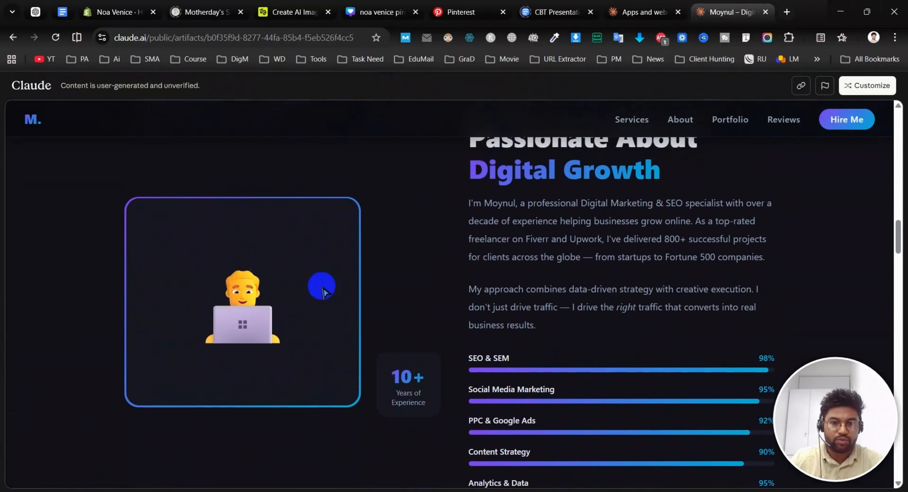
{"action": "scroll", "coordinate": [436, 294], "scroll_direction": "down", "scroll_amount": 1}
{"action": "scroll", "coordinate": [482, 271], "scroll_direction": "up", "scroll_amount": 3}
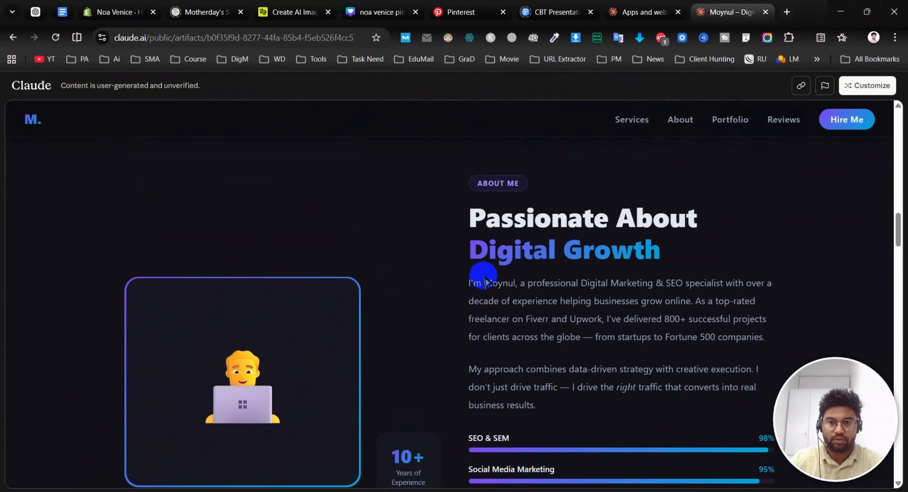
{"action": "scroll", "coordinate": [644, 249], "scroll_direction": "down", "scroll_amount": 9}
{"action": "scroll", "coordinate": [451, 307], "scroll_direction": "down", "scroll_amount": 5}
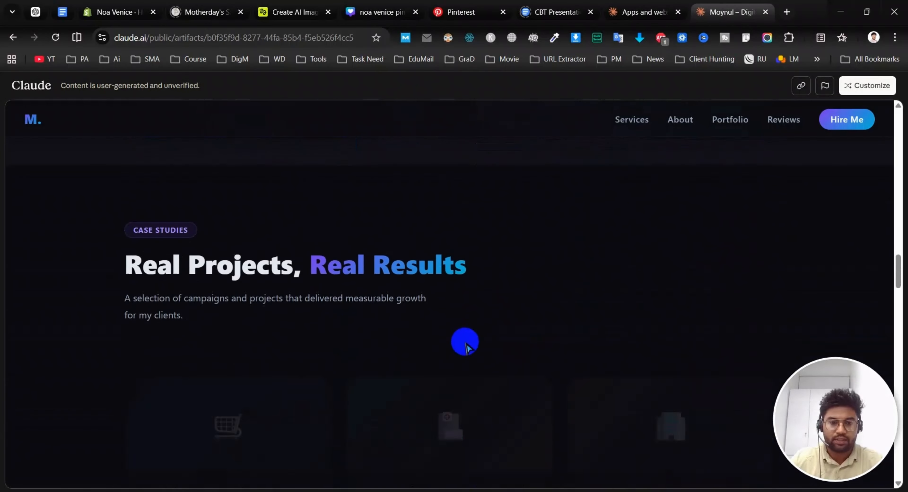
{"action": "scroll", "coordinate": [317, 313], "scroll_direction": "down", "scroll_amount": 4}
{"action": "scroll", "coordinate": [541, 306], "scroll_direction": "down", "scroll_amount": 18}
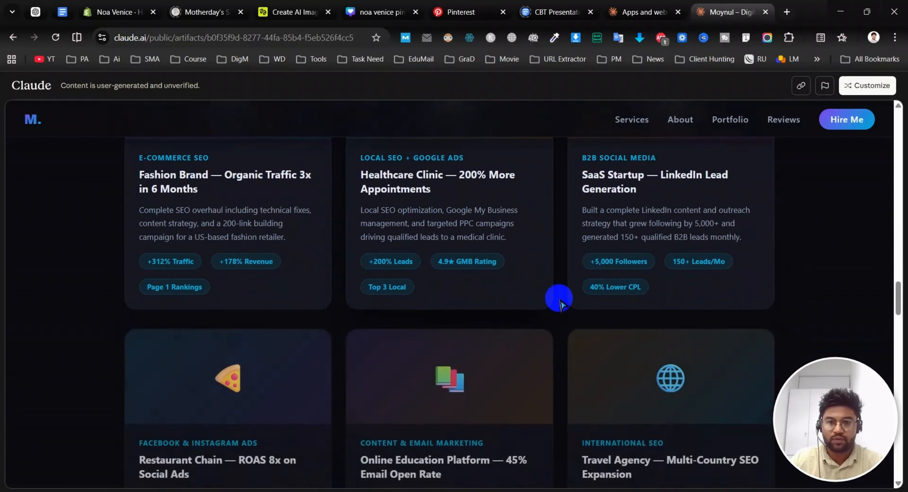
{"action": "scroll", "coordinate": [414, 339], "scroll_direction": "down", "scroll_amount": 9}
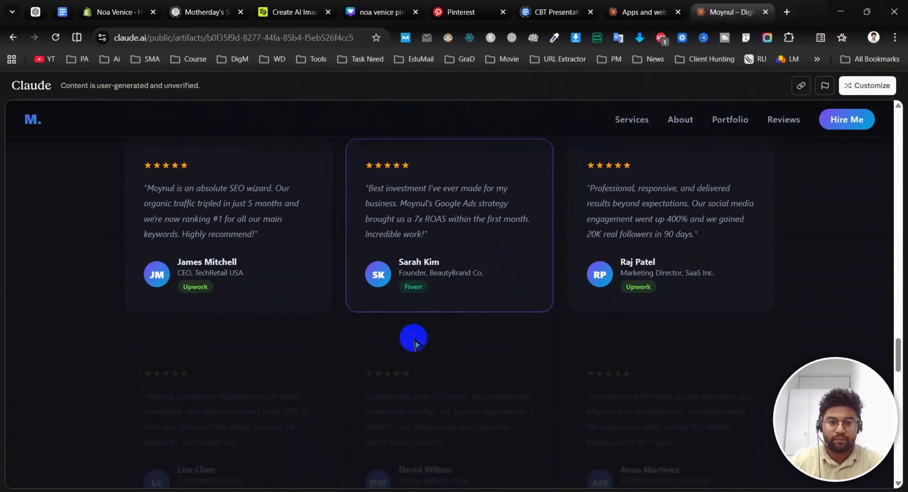
{"action": "scroll", "coordinate": [494, 296], "scroll_direction": "up", "scroll_amount": 4}
{"action": "scroll", "coordinate": [479, 262], "scroll_direction": "down", "scroll_amount": 10}
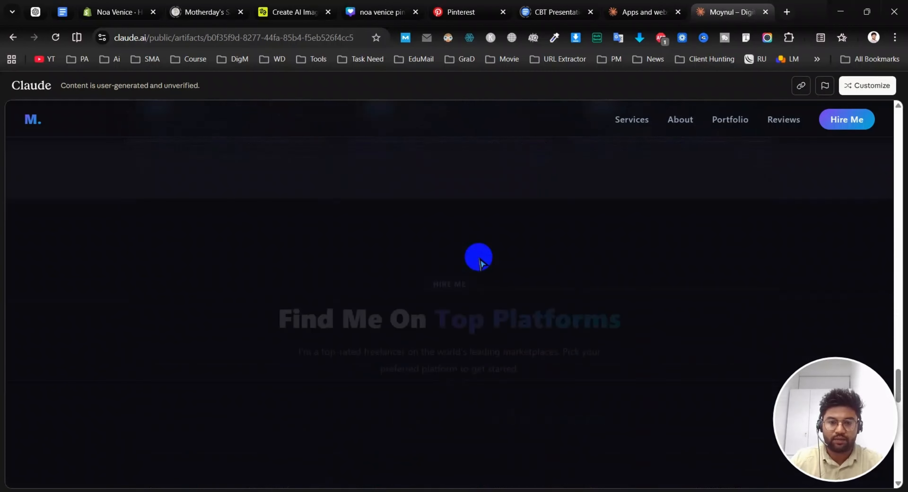
{"action": "scroll", "coordinate": [478, 300], "scroll_direction": "down", "scroll_amount": 10}
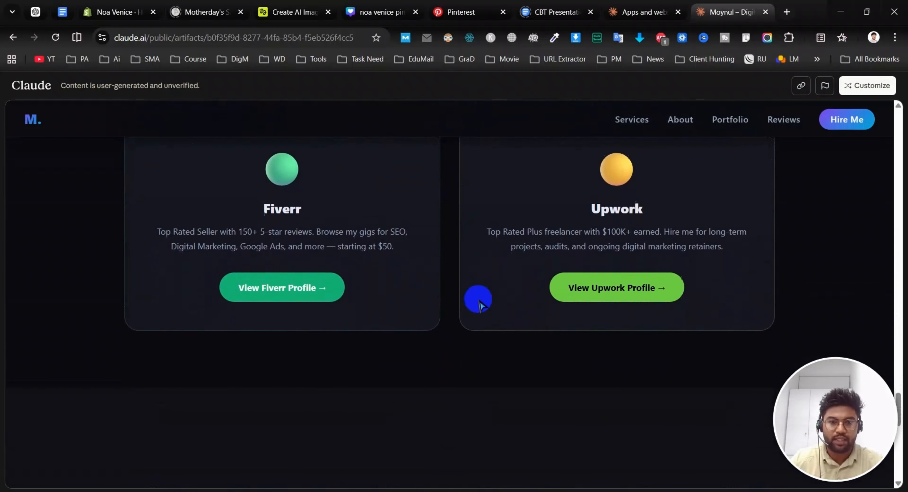
{"action": "scroll", "coordinate": [478, 335], "scroll_direction": "down", "scroll_amount": 3}
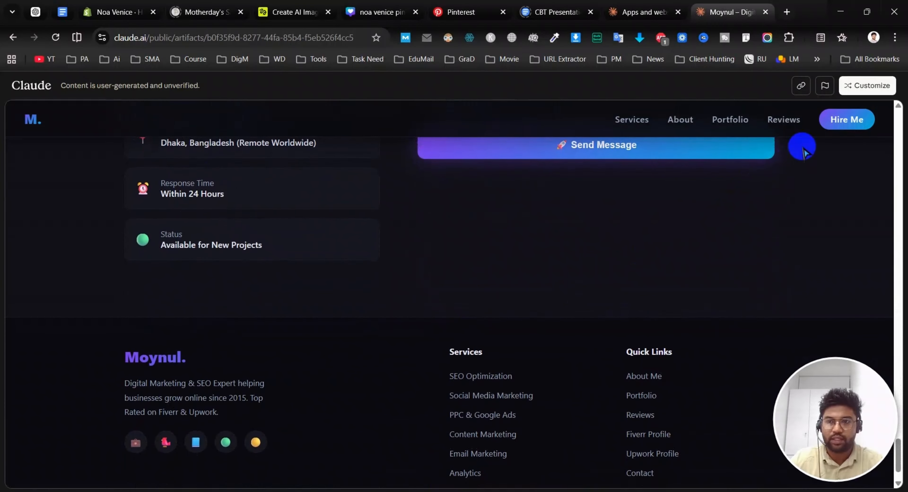
{"action": "left_click", "coordinate": [846, 119]}
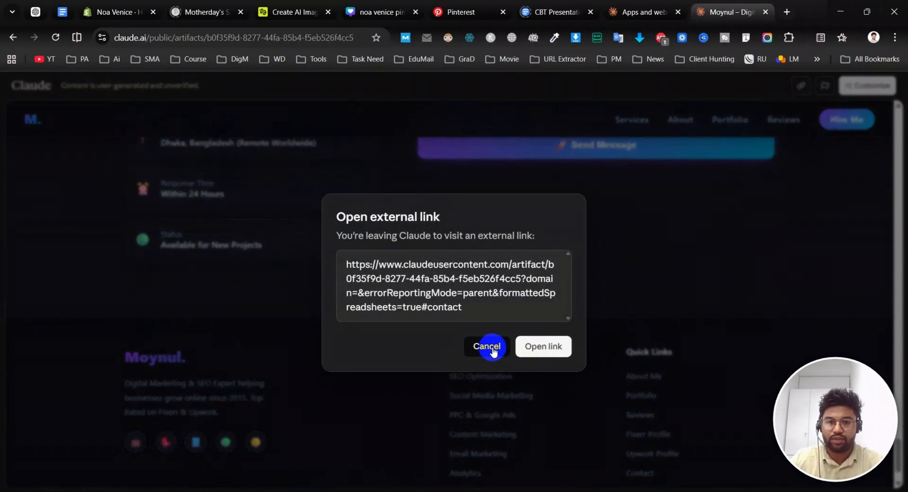
{"action": "left_click", "coordinate": [486, 346]}
Step: Back in the chat, dismiss the publish confirmation, widen the preview, and test Hire Me
{"action": "left_click", "coordinate": [633, 16]}
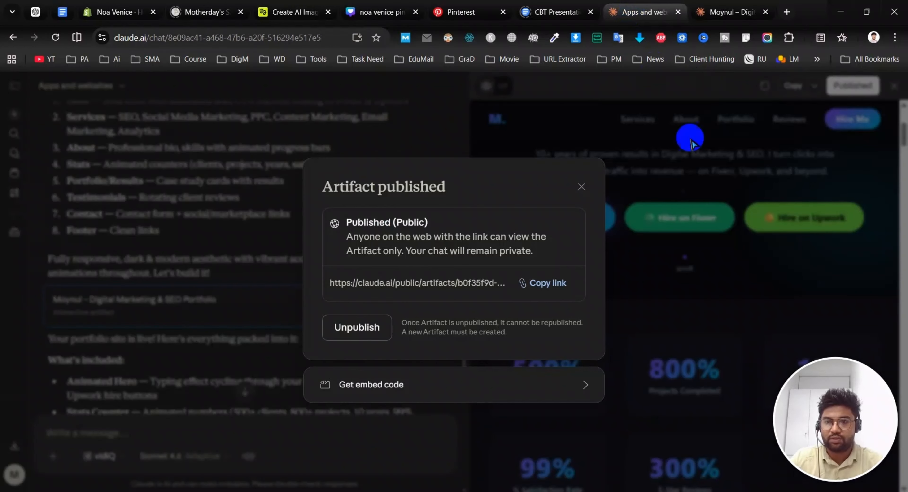
{"action": "left_click", "coordinate": [581, 184]}
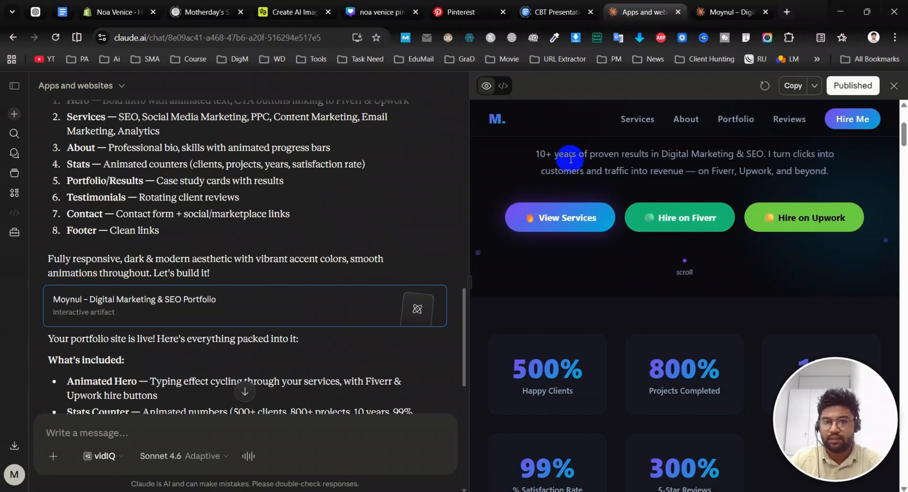
{"action": "left_click_drag", "start_coordinate": [470, 166], "coordinate": [324, 174]}
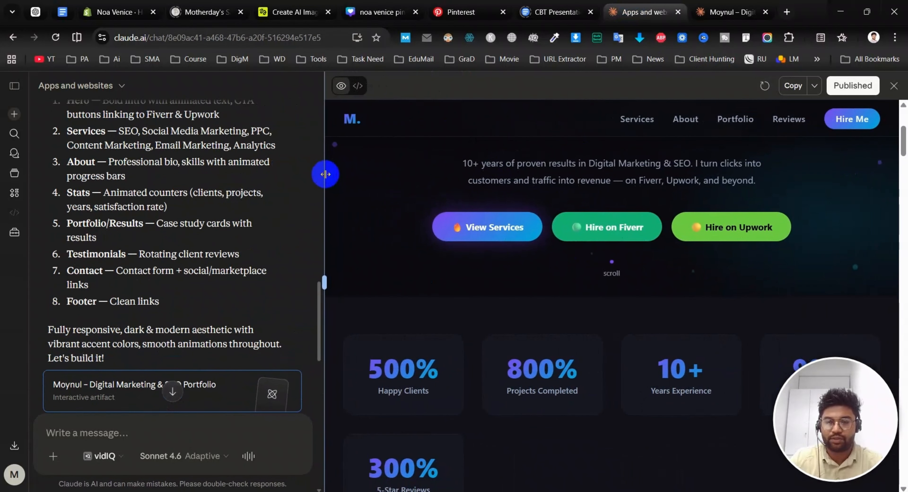
{"action": "left_click", "coordinate": [854, 121]}
{"action": "left_click", "coordinate": [484, 347]}
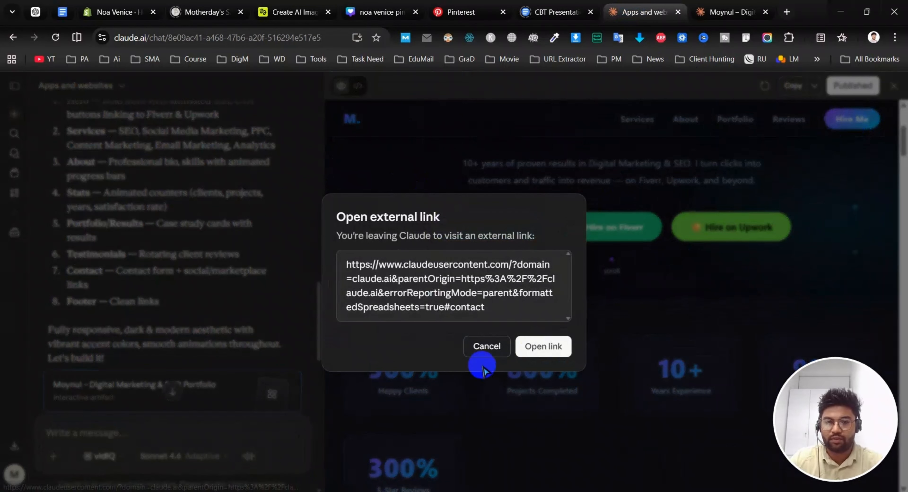
Step: Scroll through the sections of the portfolio preview
{"action": "left_click", "coordinate": [673, 307]}
{"action": "scroll", "coordinate": [674, 313], "scroll_direction": "down", "scroll_amount": 5}
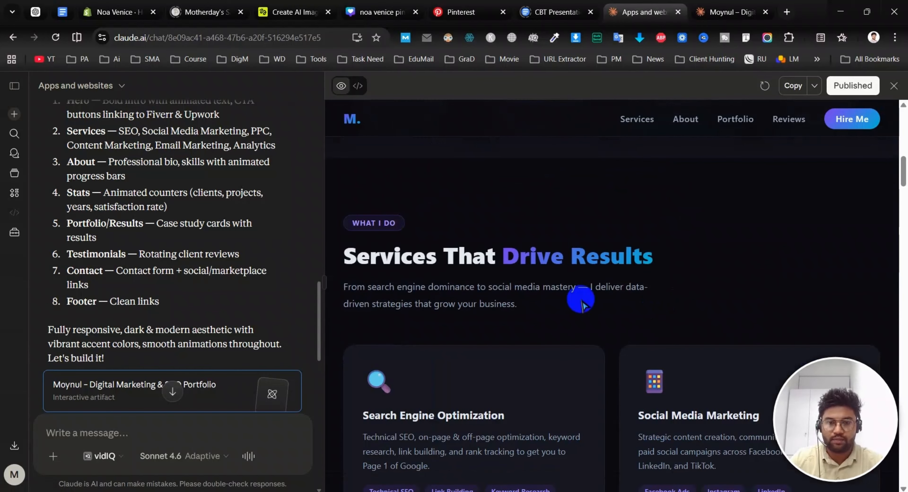
{"action": "scroll", "coordinate": [568, 293], "scroll_direction": "down", "scroll_amount": 10}
{"action": "scroll", "coordinate": [568, 294], "scroll_direction": "down", "scroll_amount": 10}
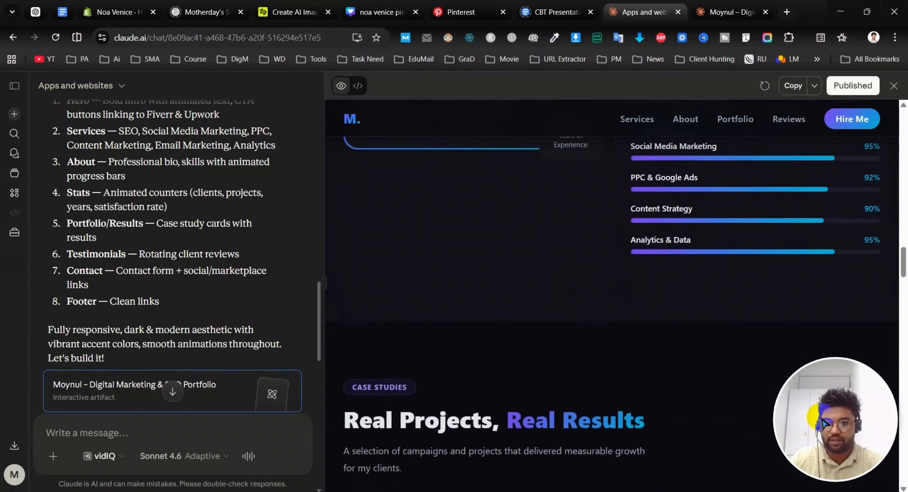
{"action": "scroll", "coordinate": [657, 332], "scroll_direction": "down", "scroll_amount": 15}
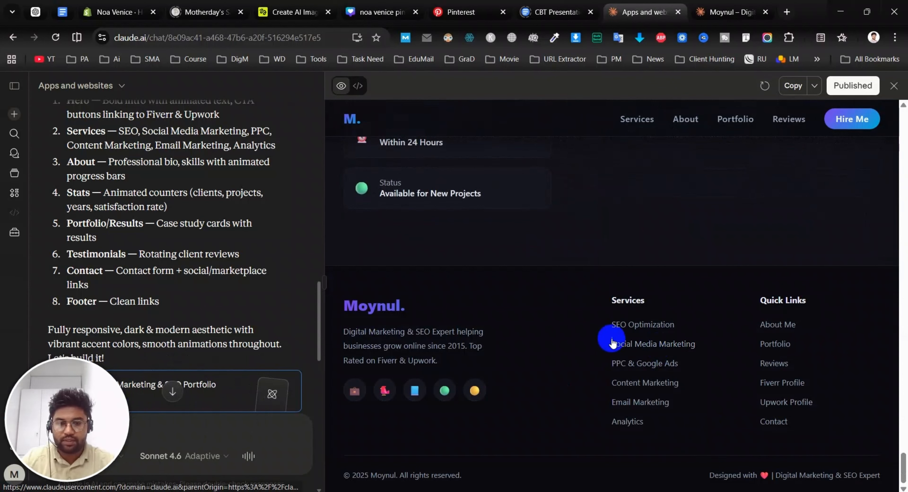
{"action": "scroll", "coordinate": [639, 416], "scroll_direction": "up", "scroll_amount": 5}
{"action": "scroll", "coordinate": [640, 416], "scroll_direction": "up", "scroll_amount": 15}
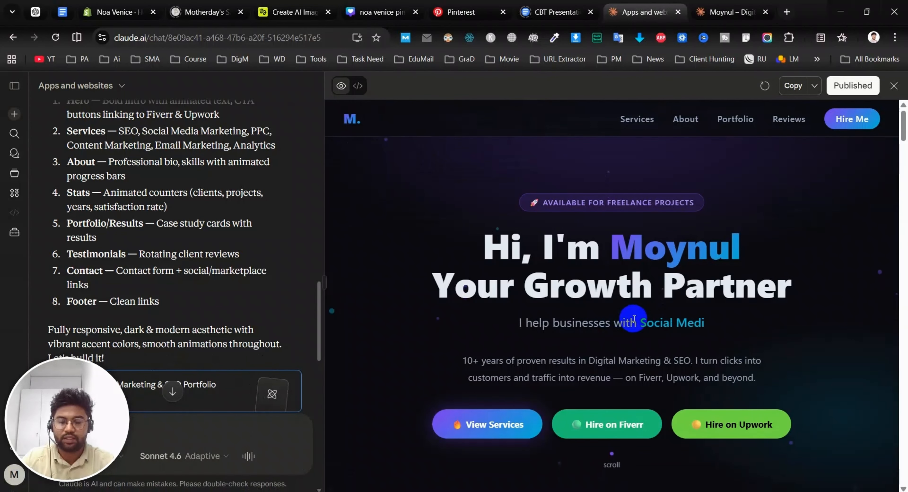
{"action": "scroll", "coordinate": [631, 310], "scroll_direction": "down", "scroll_amount": 8}
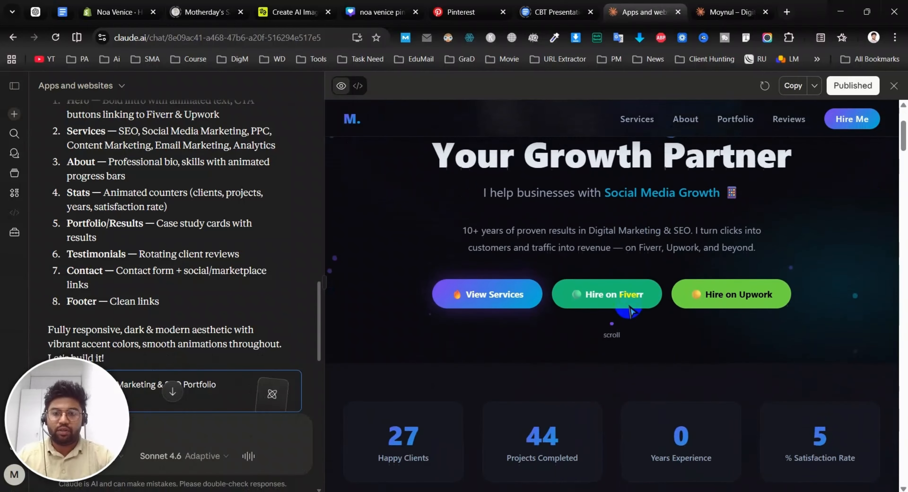
{"action": "scroll", "coordinate": [636, 306], "scroll_direction": "down", "scroll_amount": 3}
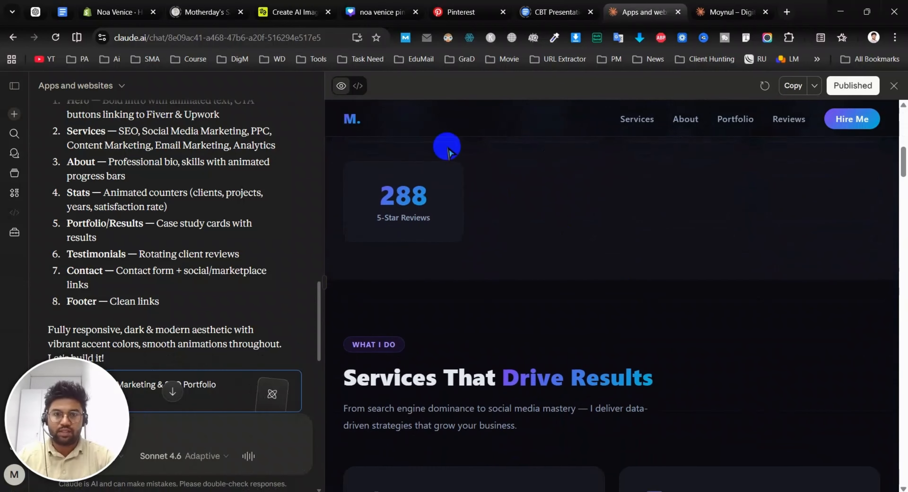
Step: View the artifact's HTML source, then return to the preview and scroll to the testimonials
{"action": "left_click", "coordinate": [357, 86]}
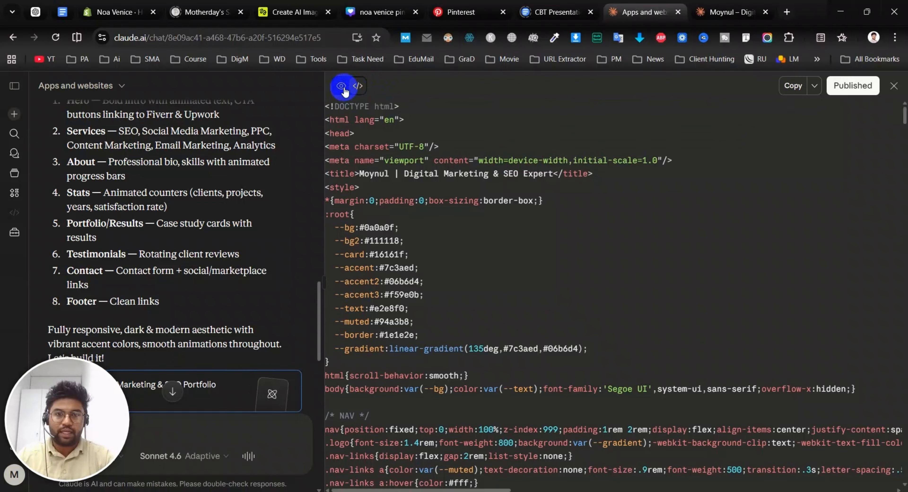
{"action": "left_click", "coordinate": [342, 87]}
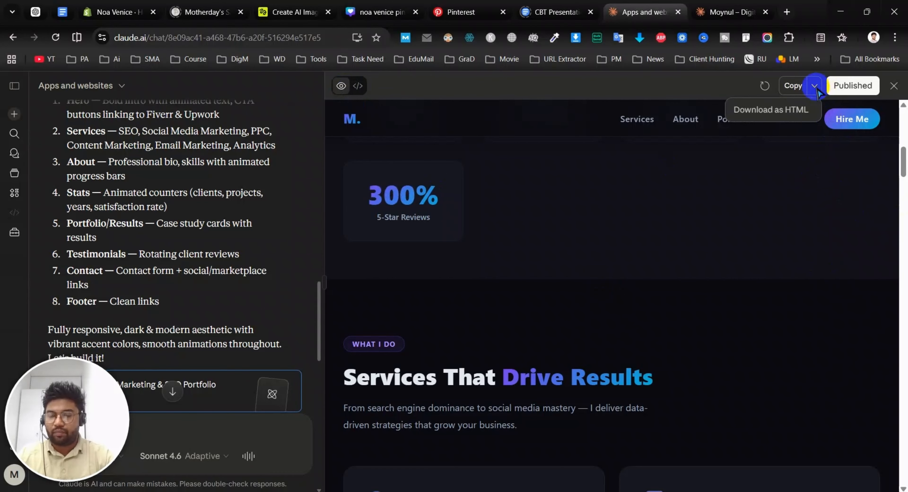
{"action": "scroll", "coordinate": [622, 260], "scroll_direction": "down", "scroll_amount": 8}
{"action": "scroll", "coordinate": [622, 259], "scroll_direction": "down", "scroll_amount": 15}
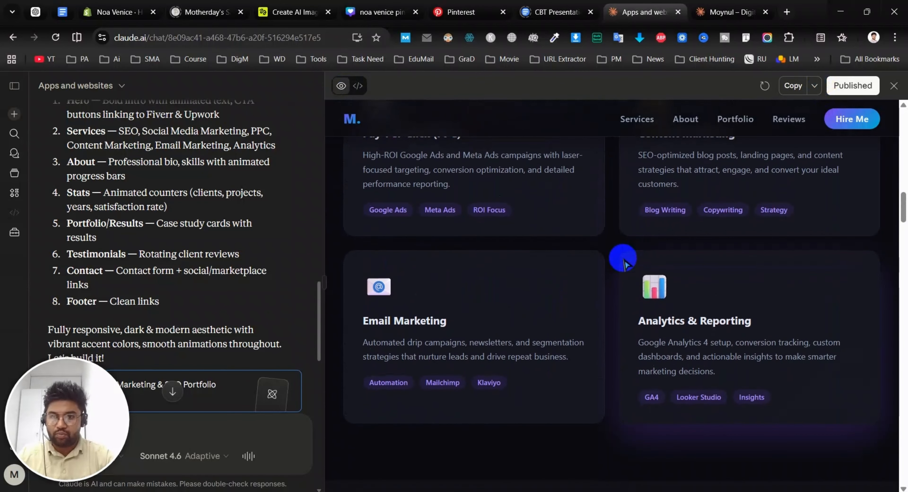
{"action": "scroll", "coordinate": [623, 261], "scroll_direction": "down", "scroll_amount": 10}
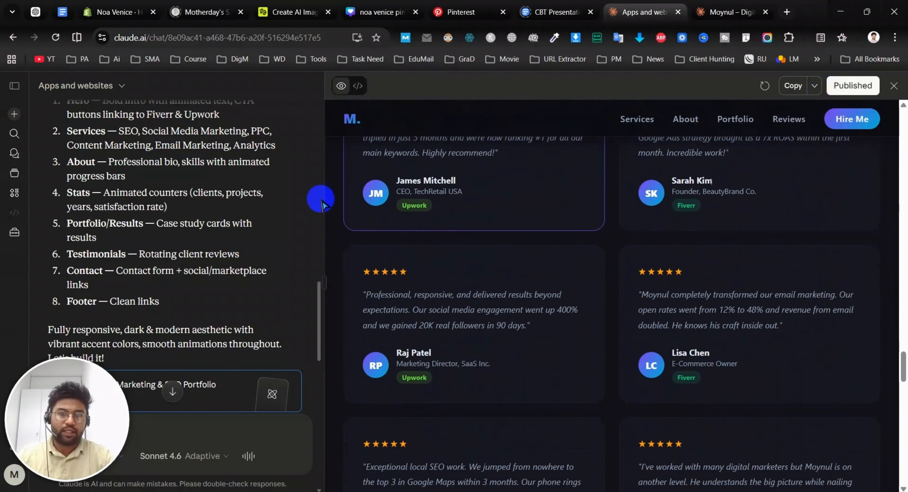
Step: Close the artifact panel and go through Projects and Artifacts to the Customize page
{"action": "left_click", "coordinate": [895, 85]}
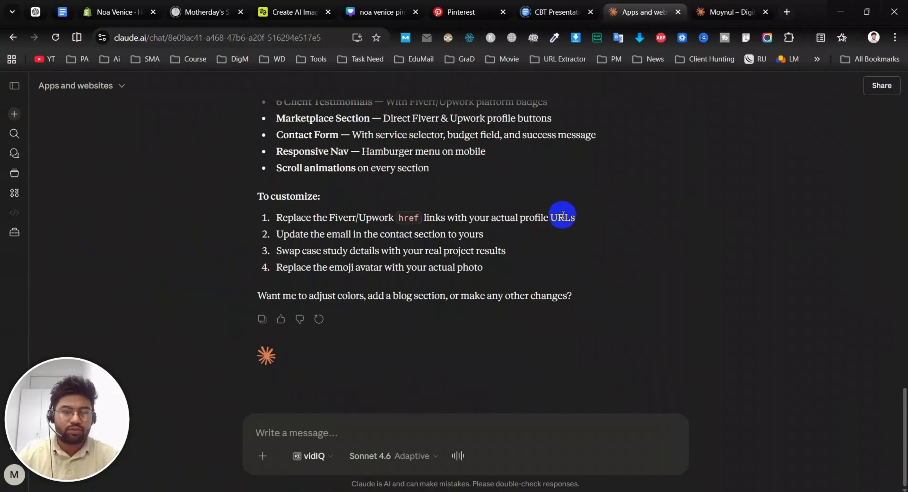
{"action": "left_click", "coordinate": [14, 175]}
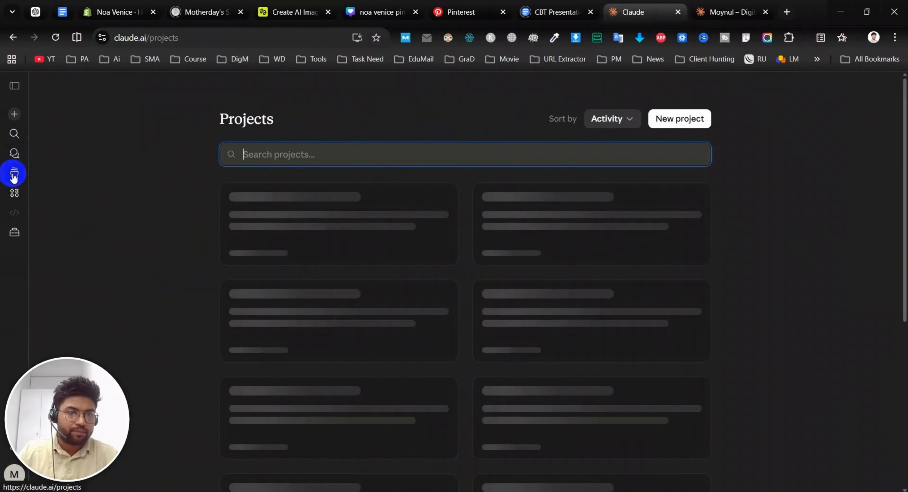
{"action": "left_click", "coordinate": [14, 192]}
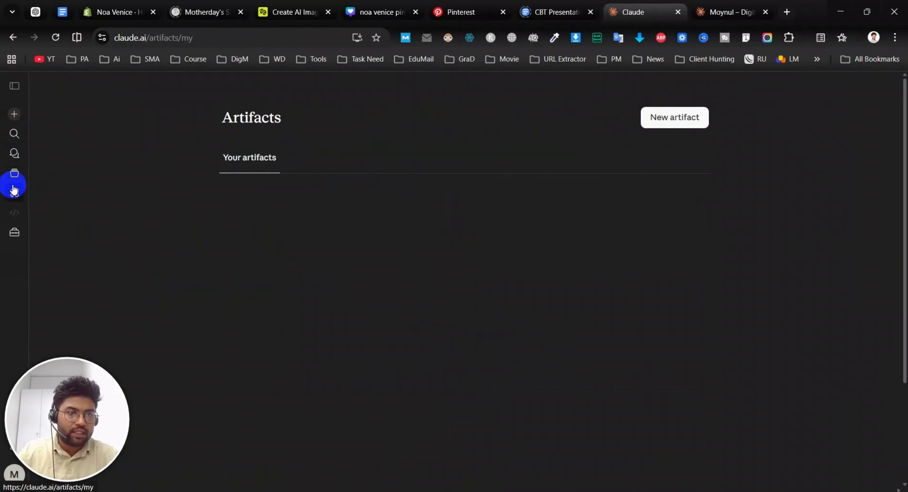
{"action": "left_click", "coordinate": [13, 240]}
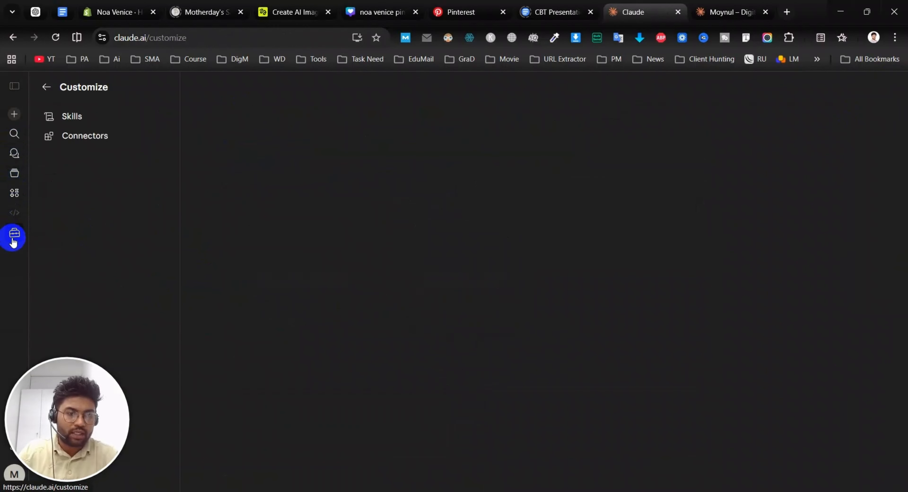
Step: Open Connectors, choose Browse connectors from the + menu, and focus the Directory search
{"action": "left_click", "coordinate": [86, 138]}
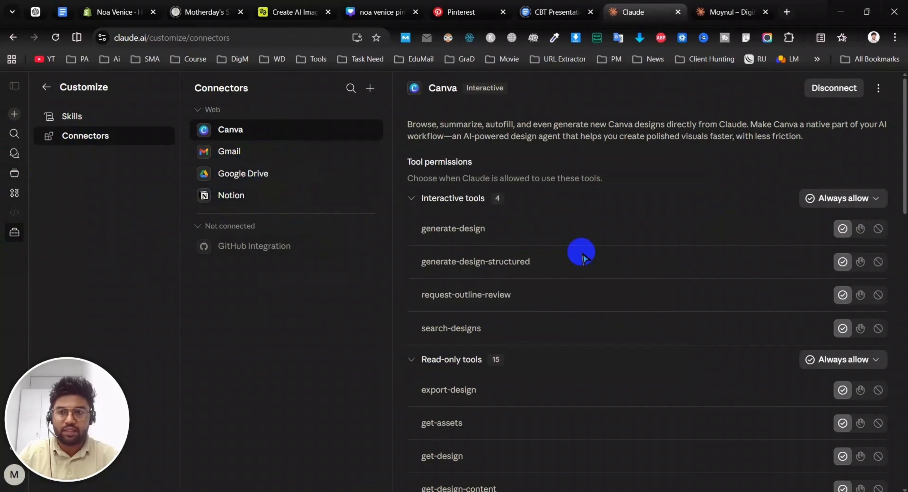
{"action": "scroll", "coordinate": [606, 268], "scroll_direction": "down", "scroll_amount": 10}
{"action": "scroll", "coordinate": [637, 282], "scroll_direction": "up", "scroll_amount": 10}
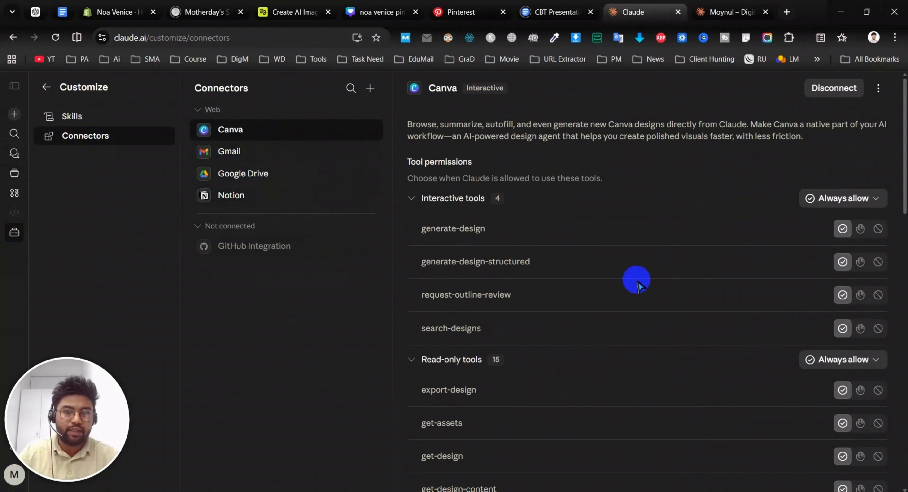
{"action": "left_click", "coordinate": [370, 88]}
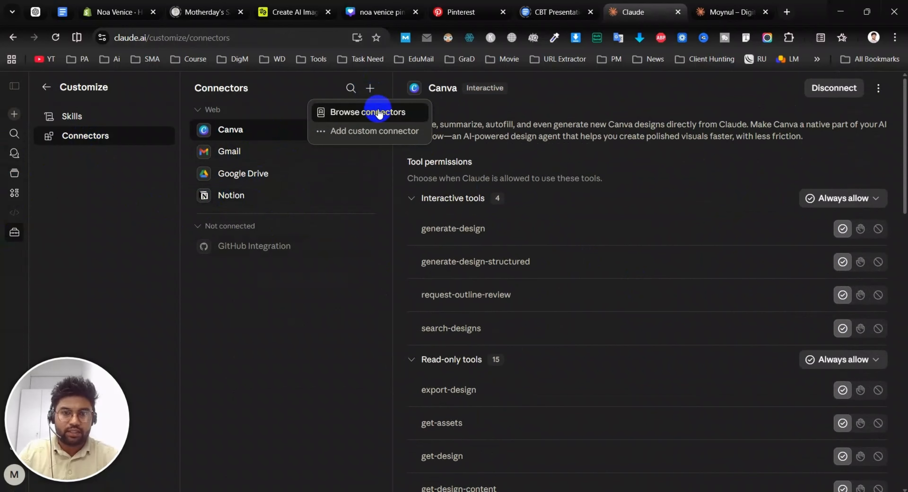
{"action": "left_click", "coordinate": [382, 120]}
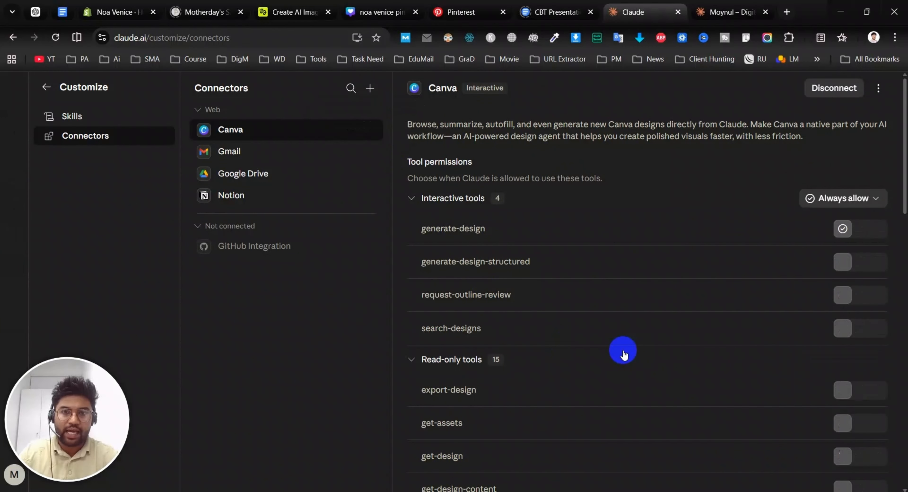
{"action": "scroll", "coordinate": [468, 291], "scroll_direction": "down", "scroll_amount": 5}
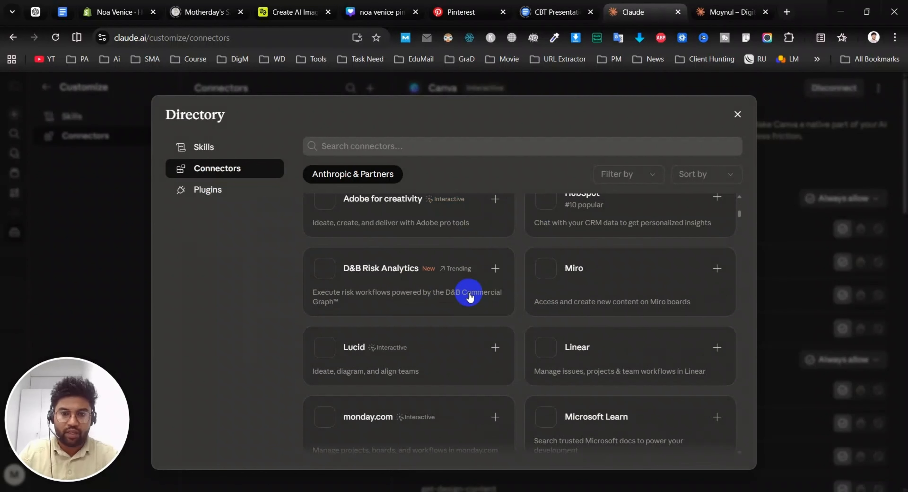
{"action": "scroll", "coordinate": [471, 296], "scroll_direction": "down", "scroll_amount": 10}
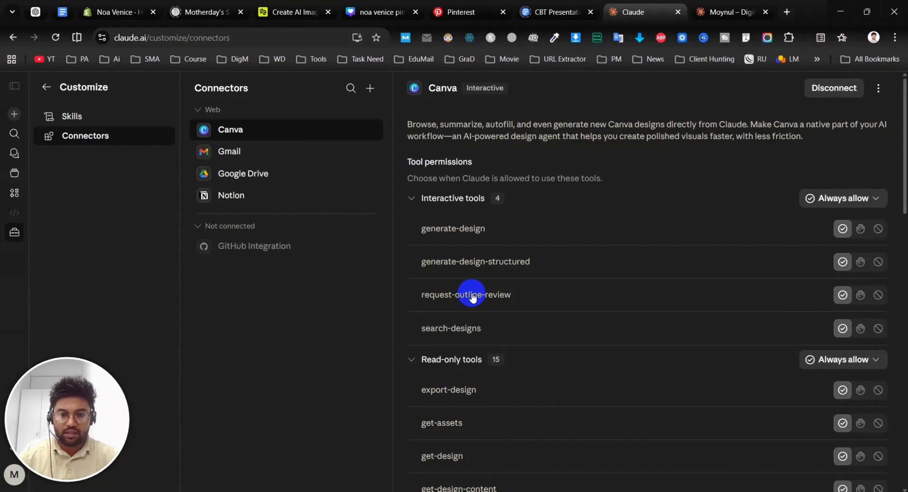
{"action": "scroll", "coordinate": [508, 303], "scroll_direction": "up", "scroll_amount": 15}
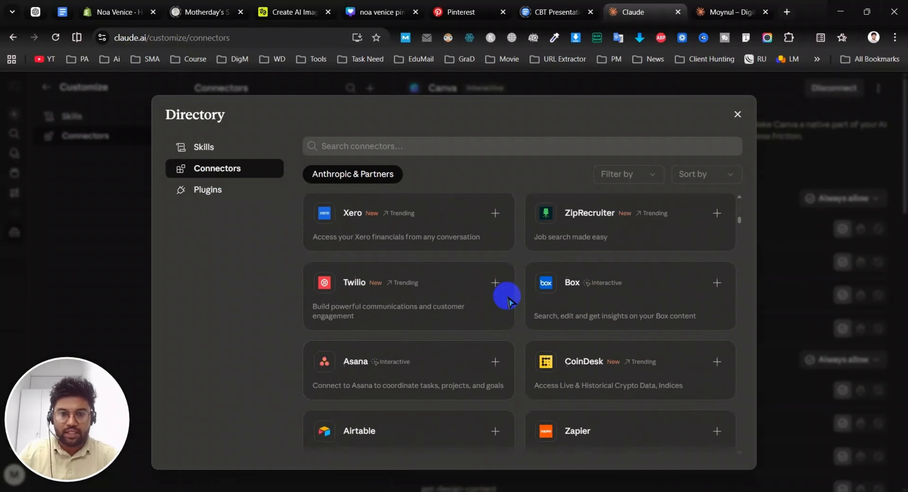
{"action": "left_click", "coordinate": [420, 143]}
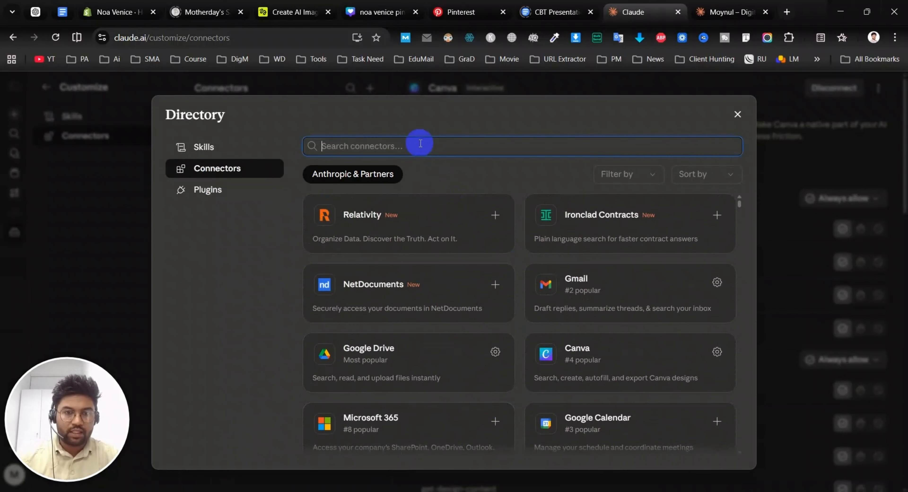
Step: Search the directory for n8n, start adding it, and follow the n8n.io link for a Server URL
{"action": "type", "text": "n8n"}
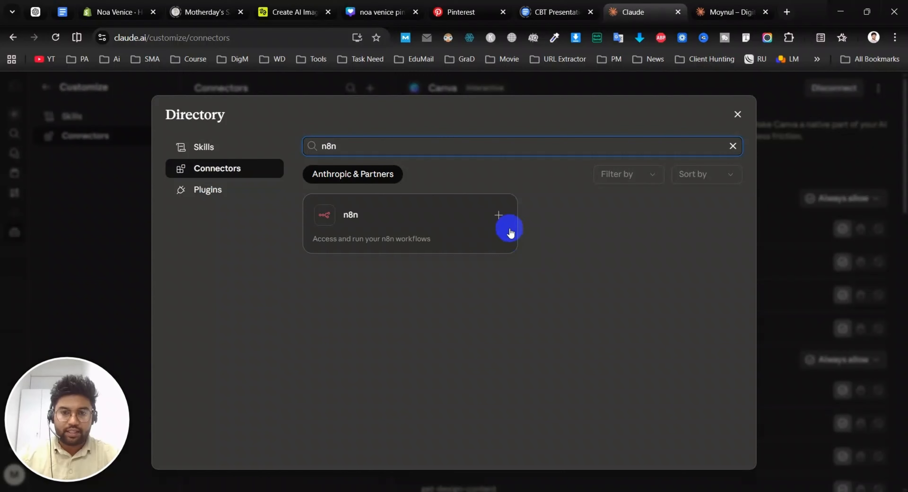
{"action": "left_click", "coordinate": [499, 214]}
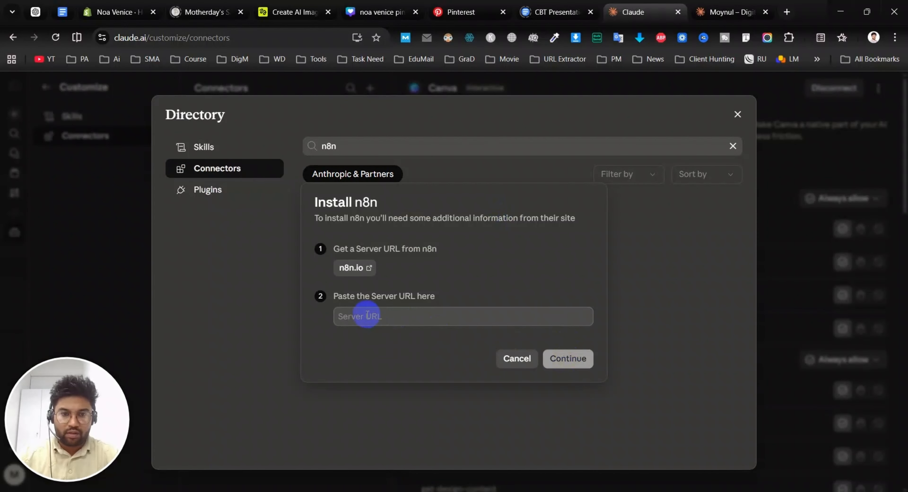
{"action": "left_click", "coordinate": [370, 317]}
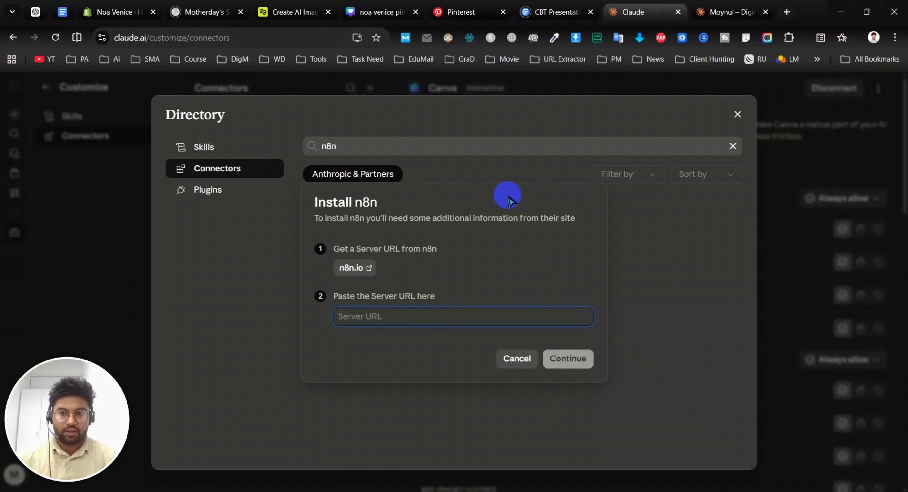
{"action": "left_click", "coordinate": [358, 269]}
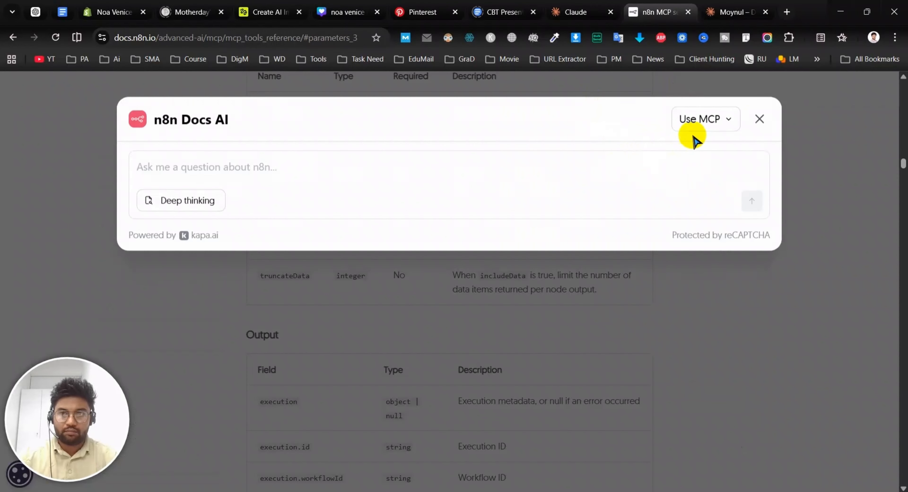
Step: Close the n8n Docs AI chat and open the sponsored N8N Workflow Automation result
{"action": "left_click", "coordinate": [758, 117]}
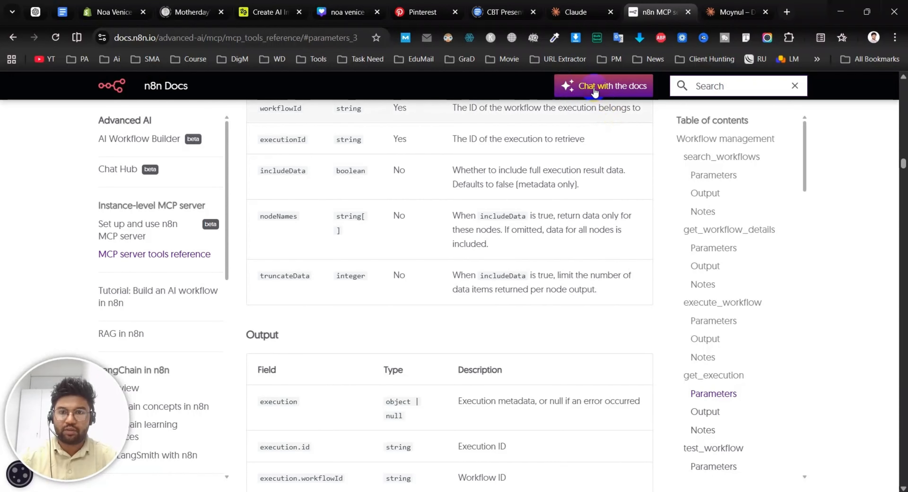
{"action": "left_click", "coordinate": [595, 91]}
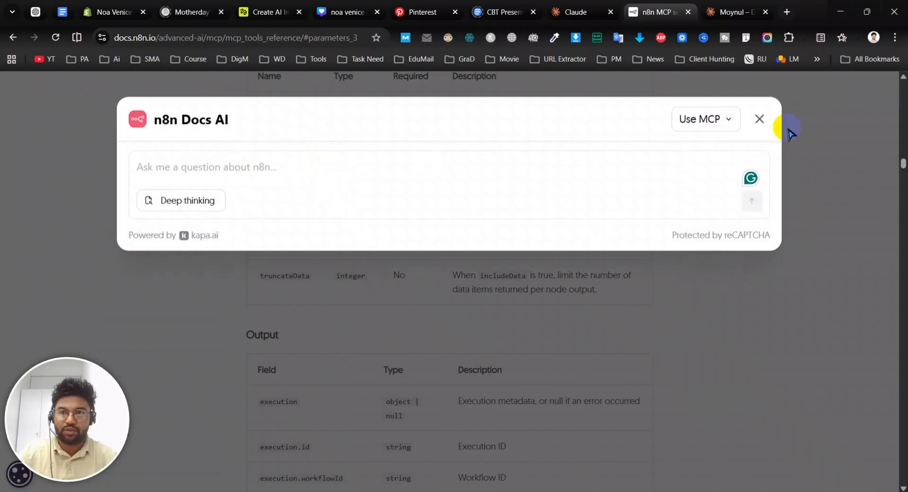
{"action": "left_click", "coordinate": [757, 118]}
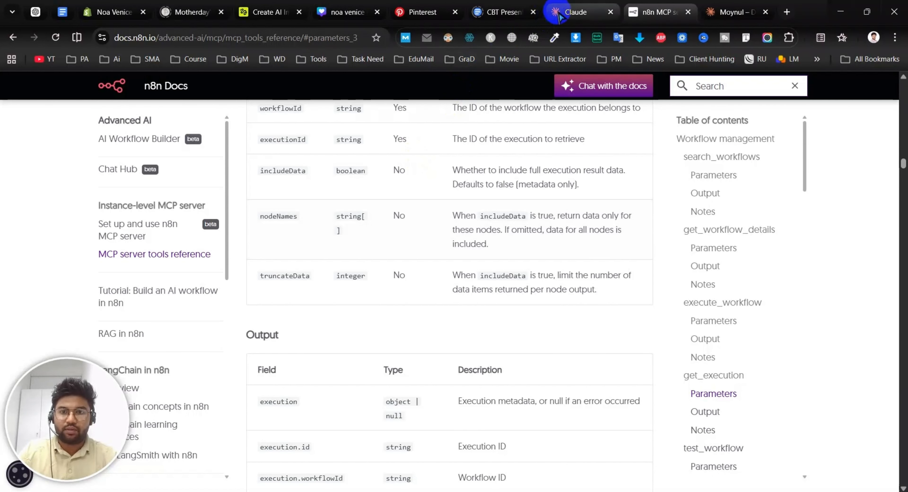
{"action": "left_click", "coordinate": [564, 12]}
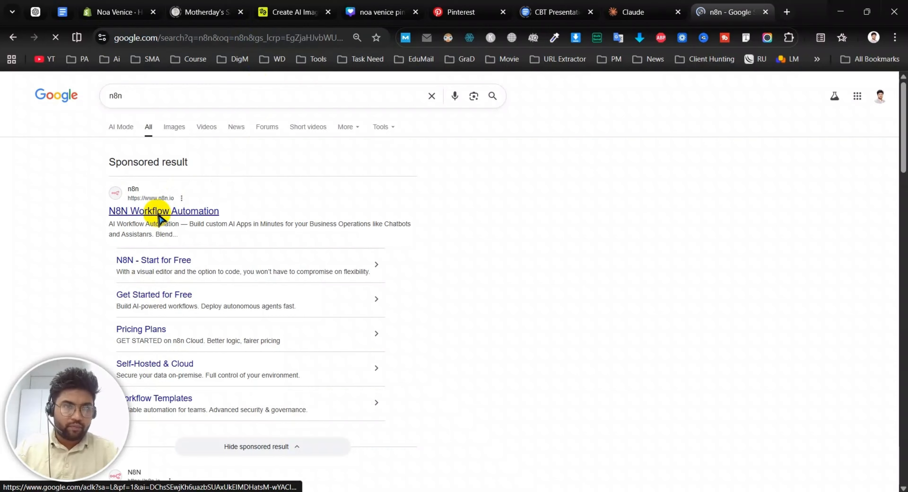
{"action": "left_click", "coordinate": [157, 213]}
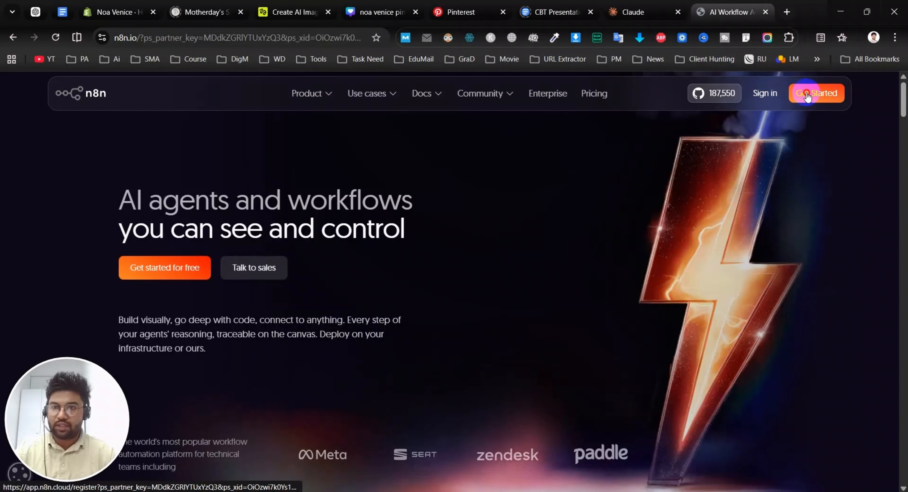
Step: Start an n8n cloud sign-up with the saved company e-mail address and submit it
{"action": "left_click", "coordinate": [807, 97]}
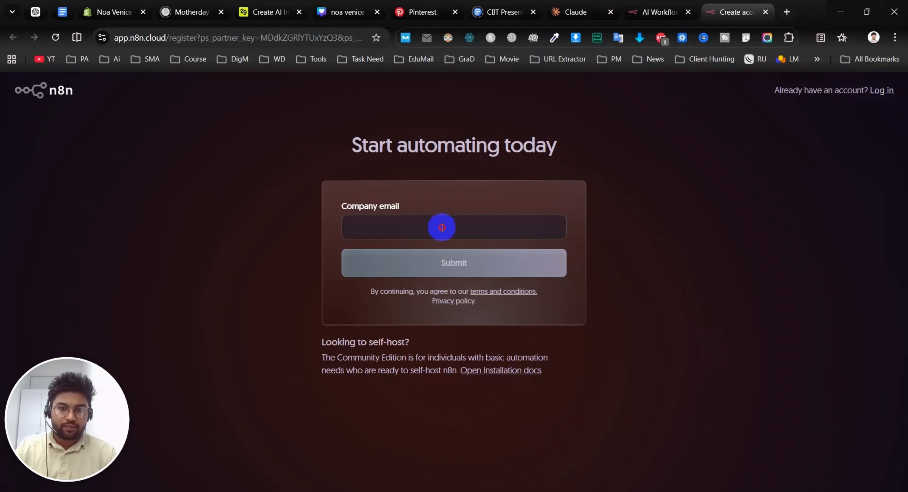
{"action": "left_click", "coordinate": [443, 228]}
{"action": "left_click", "coordinate": [446, 258]}
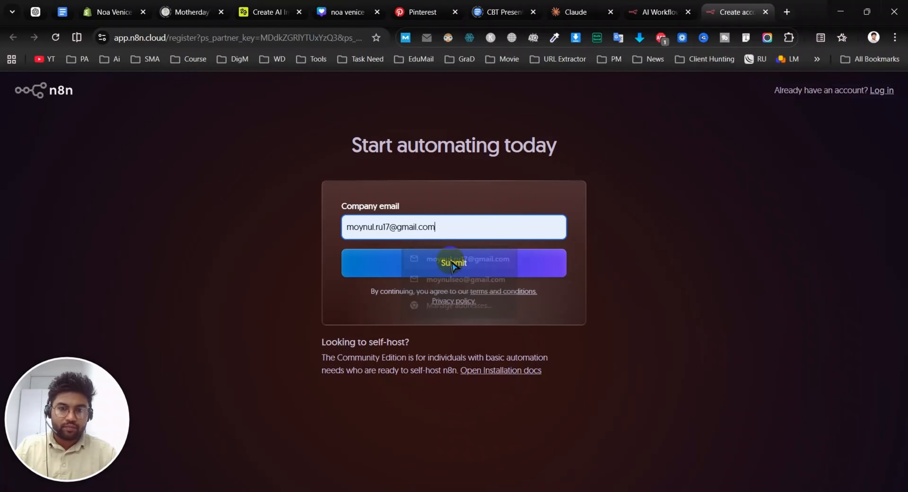
{"action": "left_click", "coordinate": [448, 264]}
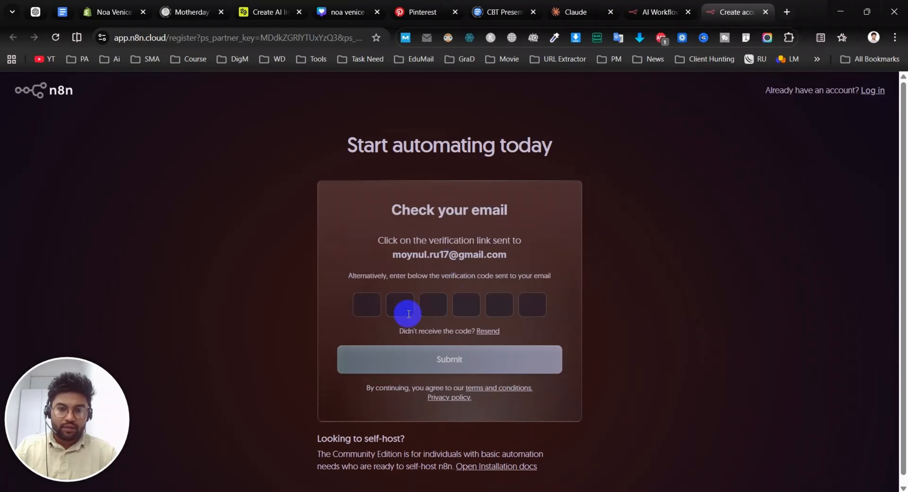
Step: Paste the six-digit verification code from the Gmail notification into the code boxes and submit
{"action": "left_click", "coordinate": [377, 310]}
{"action": "left_click", "coordinate": [614, 296]}
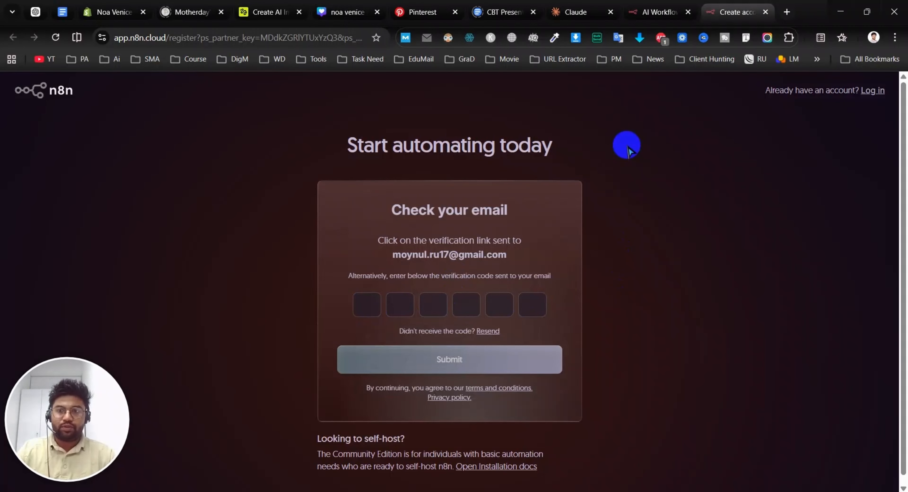
{"action": "left_click", "coordinate": [427, 37]}
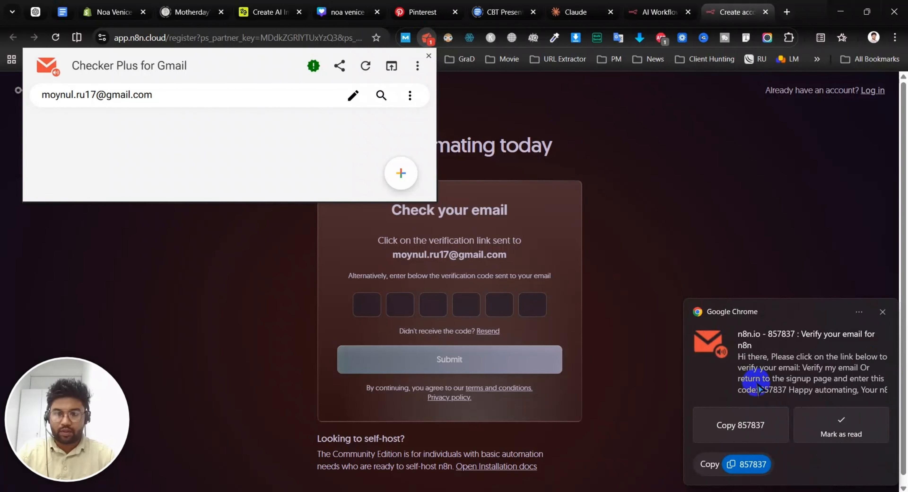
{"action": "left_click", "coordinate": [752, 426]}
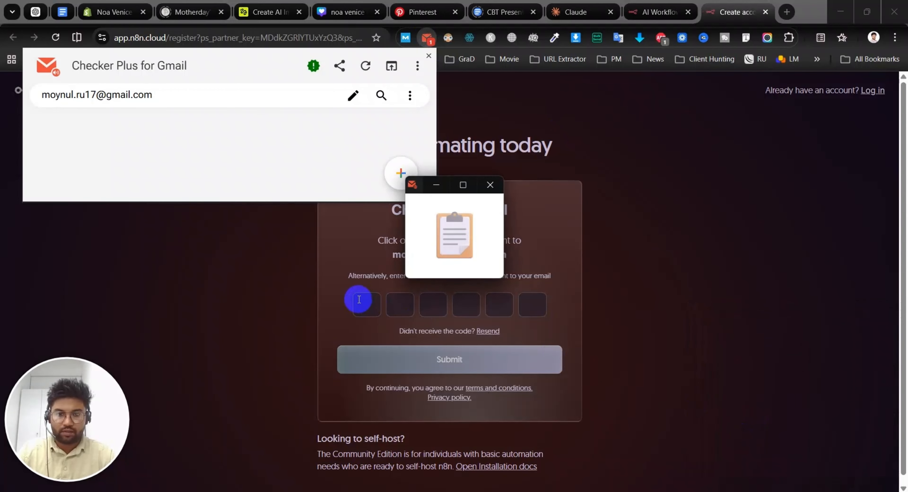
{"action": "left_click", "coordinate": [365, 303]}
{"action": "left_click", "coordinate": [438, 359]}
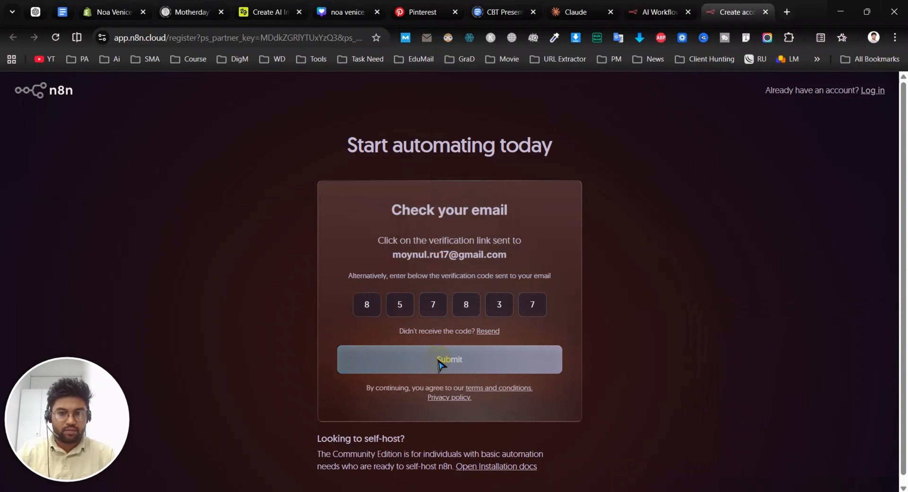
Step: Fill in the account holder's full name from the saved suggestion
{"action": "scroll", "coordinate": [433, 352], "scroll_direction": "down", "scroll_amount": 3}
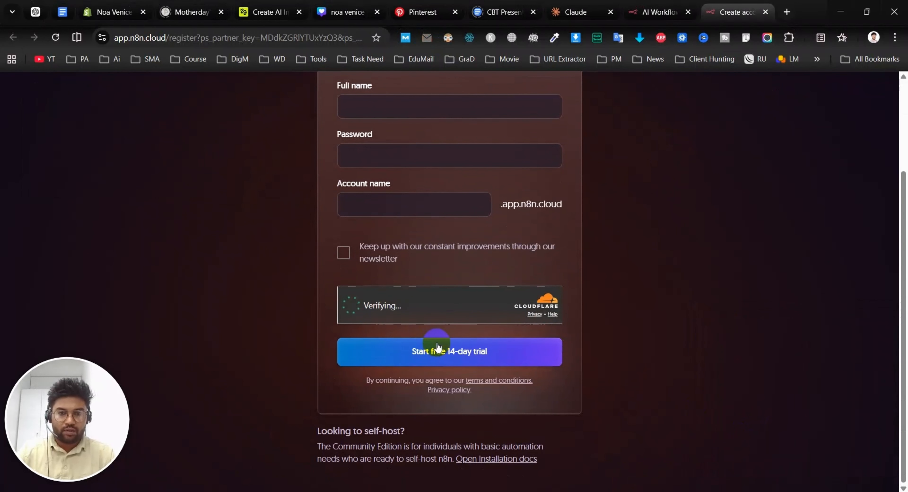
{"action": "scroll", "coordinate": [437, 343], "scroll_direction": "up", "scroll_amount": 3}
{"action": "left_click", "coordinate": [411, 227]}
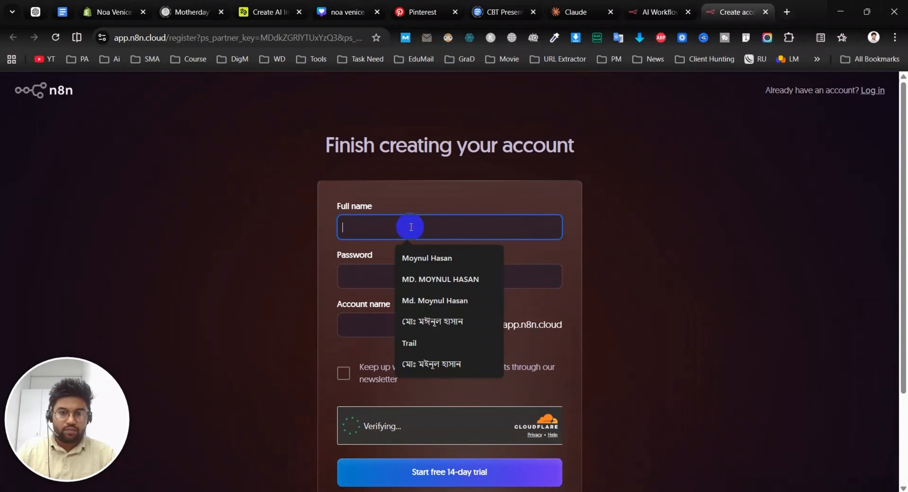
{"action": "left_click", "coordinate": [427, 258]}
{"action": "left_click", "coordinate": [389, 276]}
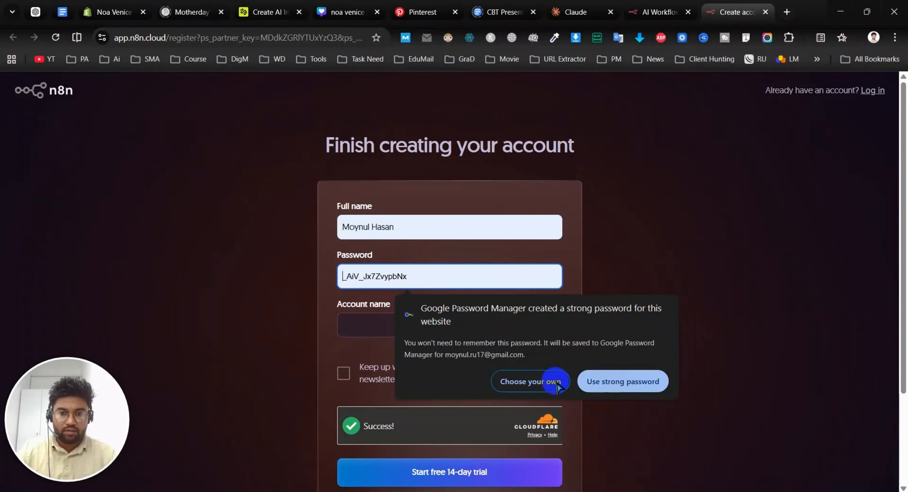
Step: Set your own password instead of the generated one, start the 14-day trial, and enter the workspace
{"action": "left_click", "coordinate": [549, 381]}
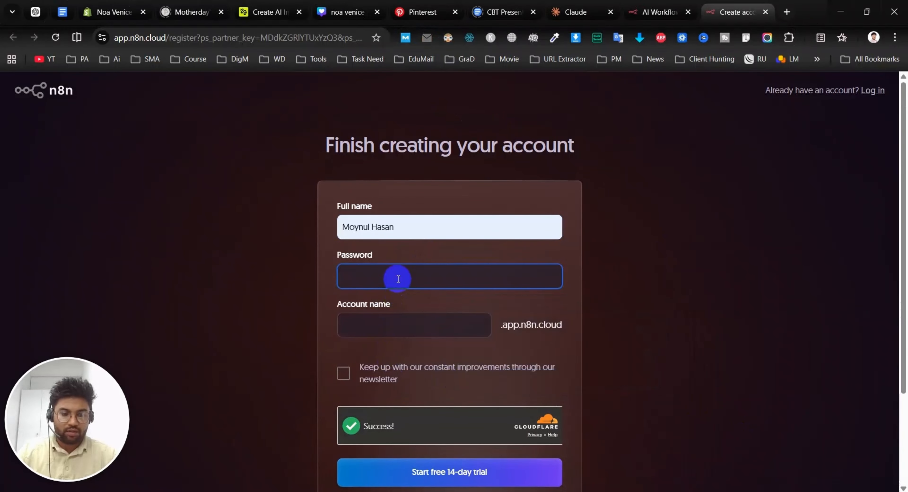
{"action": "type", "text": "a"}
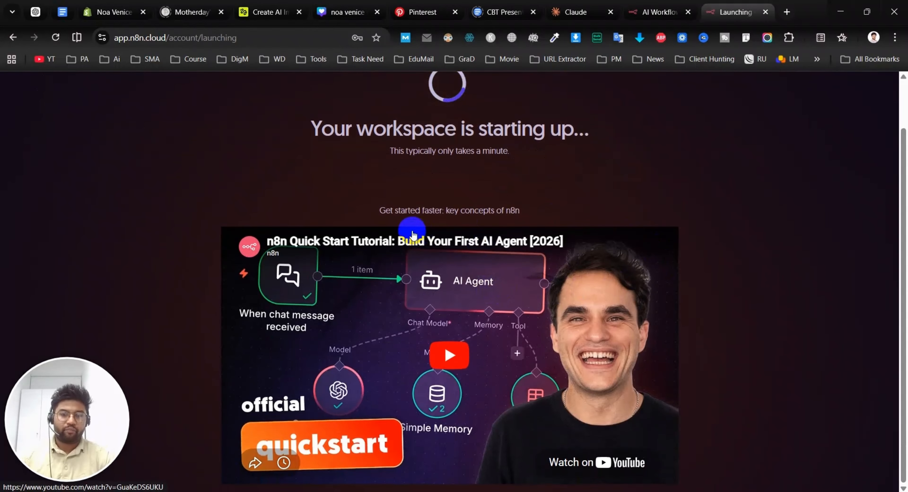
{"action": "scroll", "coordinate": [622, 222], "scroll_direction": "up", "scroll_amount": 2}
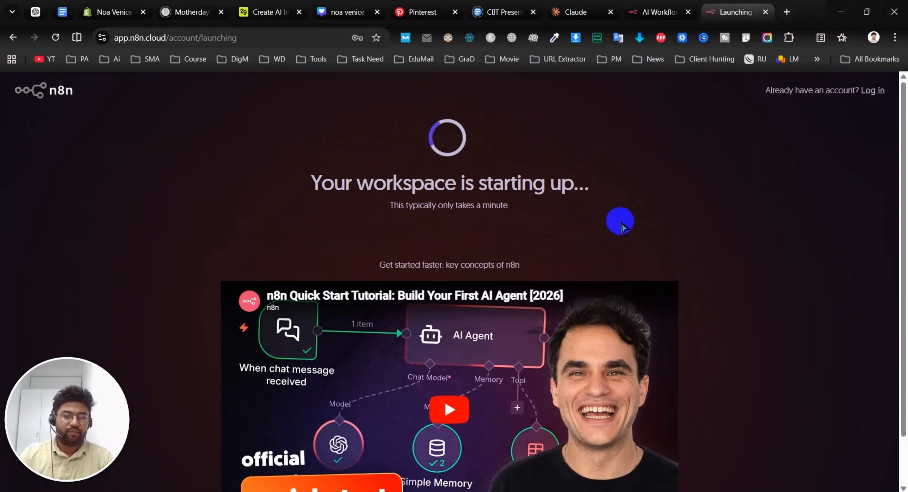
{"action": "scroll", "coordinate": [594, 222], "scroll_direction": "down", "scroll_amount": 2}
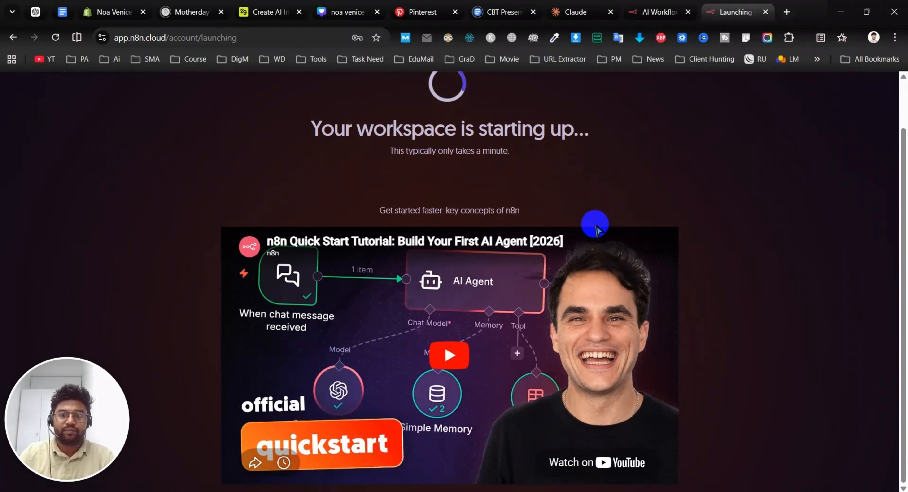
{"action": "scroll", "coordinate": [614, 225], "scroll_direction": "up", "scroll_amount": 2}
{"action": "scroll", "coordinate": [634, 236], "scroll_direction": "down", "scroll_amount": 2}
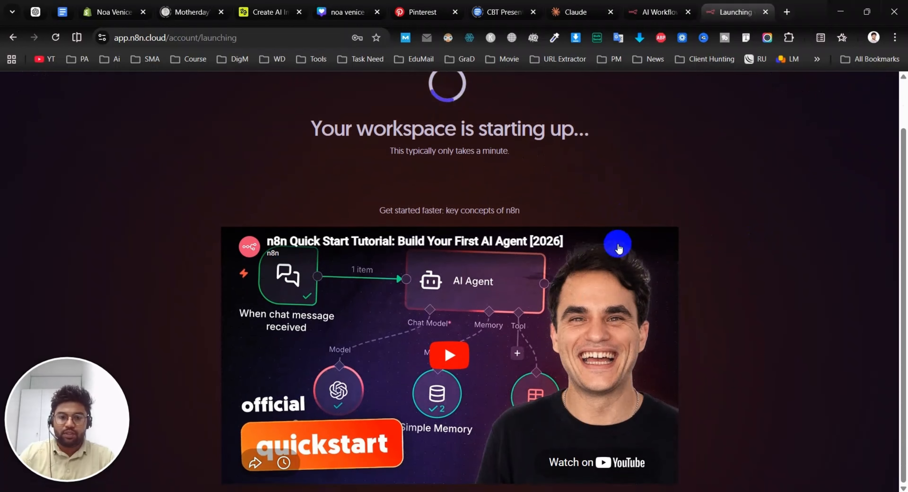
{"action": "scroll", "coordinate": [629, 231], "scroll_direction": "up", "scroll_amount": 2}
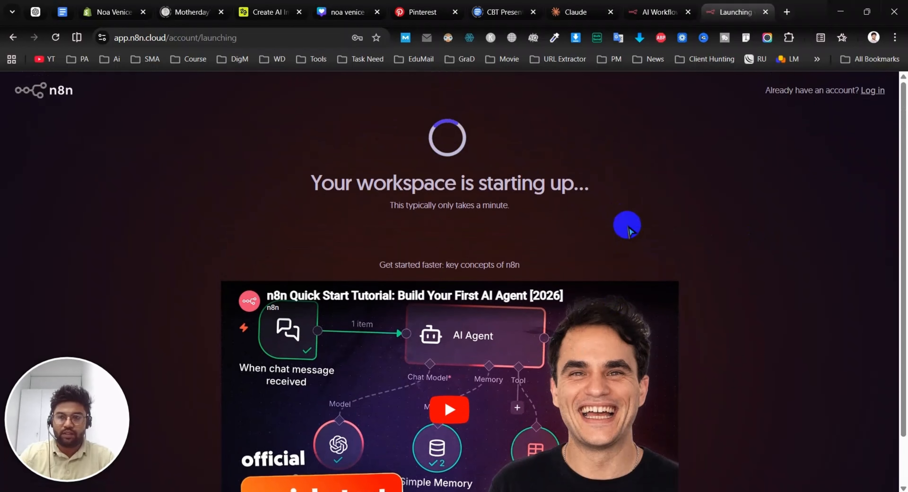
{"action": "left_click", "coordinate": [521, 203]}
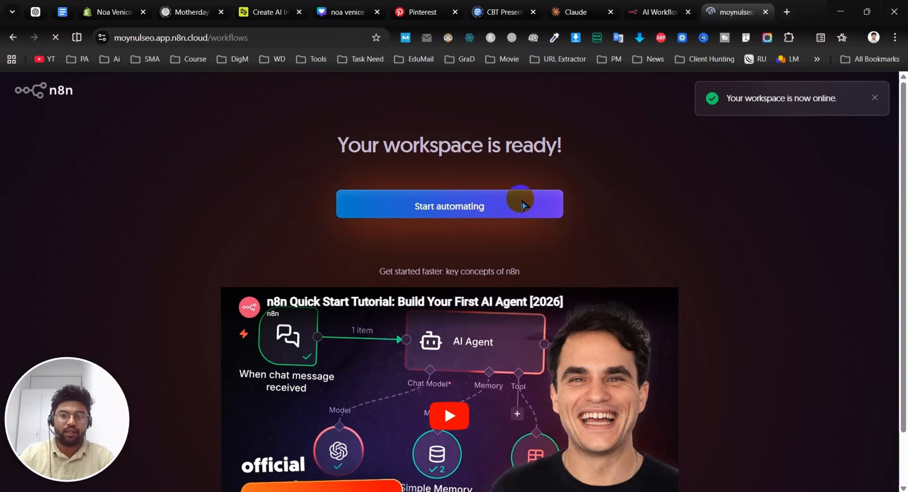
{"action": "left_click", "coordinate": [538, 211]}
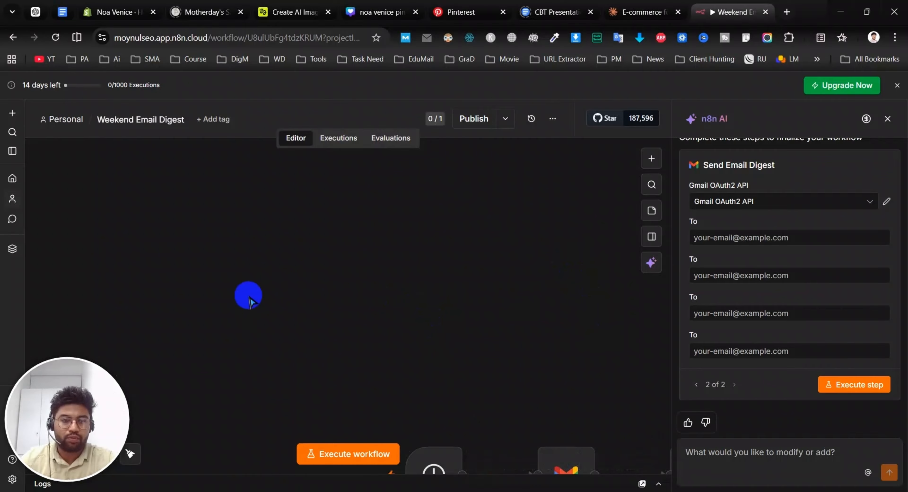
Step: Execute the Send Email Digest step and place Monday Morning Trigger beside Fetch Weekend Emails
{"action": "scroll", "coordinate": [754, 298], "scroll_direction": "up", "scroll_amount": 7}
{"action": "scroll", "coordinate": [756, 299], "scroll_direction": "down", "scroll_amount": 7}
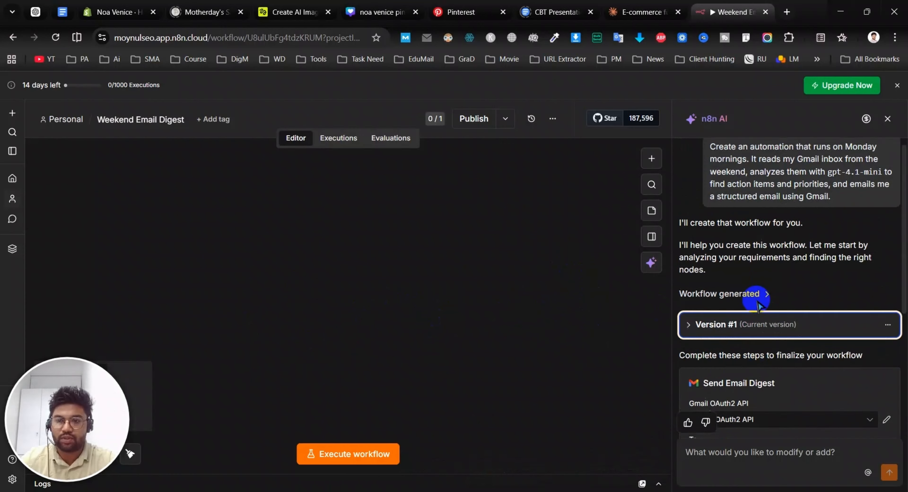
{"action": "left_click", "coordinate": [835, 382]}
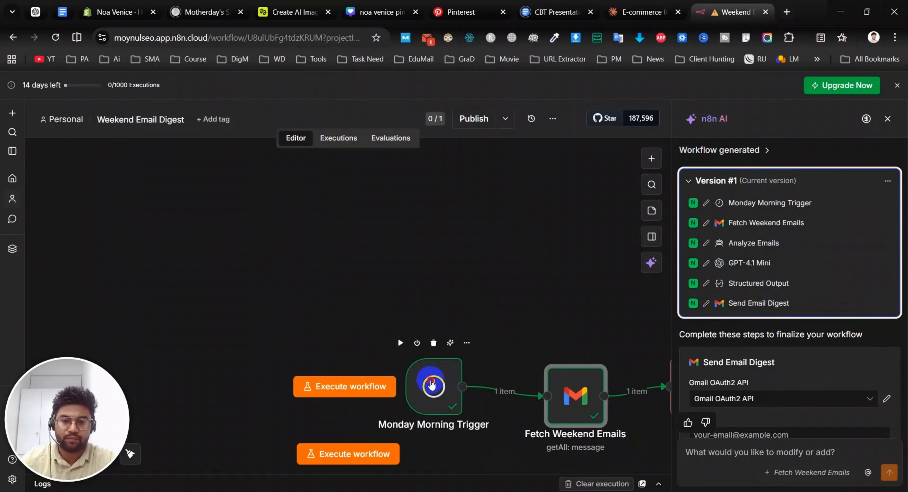
{"action": "left_click_drag", "start_coordinate": [428, 385], "coordinate": [126, 252]}
{"action": "left_click_drag", "start_coordinate": [564, 387], "coordinate": [224, 246]}
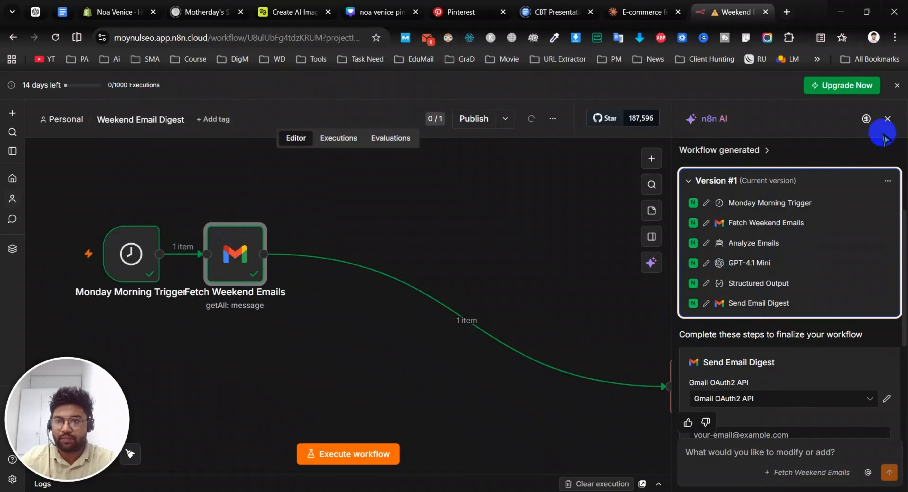
Step: Close n8n AI and line up Monday Morning Trigger, Fetch Weekend Emails and Analyze Emails left to right
{"action": "left_click", "coordinate": [888, 120]}
{"action": "left_click_drag", "start_coordinate": [847, 361], "coordinate": [518, 251]}
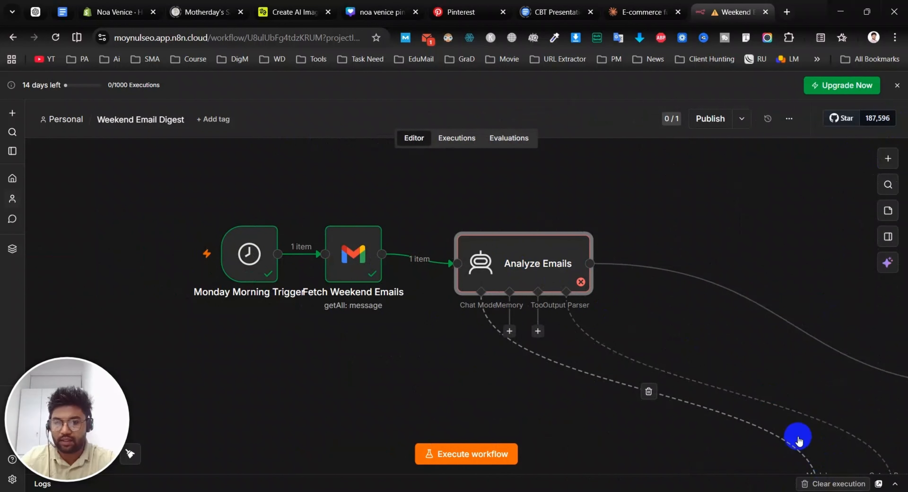
{"action": "scroll", "coordinate": [664, 402], "scroll_direction": "down", "scroll_amount": 5}
{"action": "scroll", "coordinate": [676, 401], "scroll_direction": "down", "scroll_amount": 2}
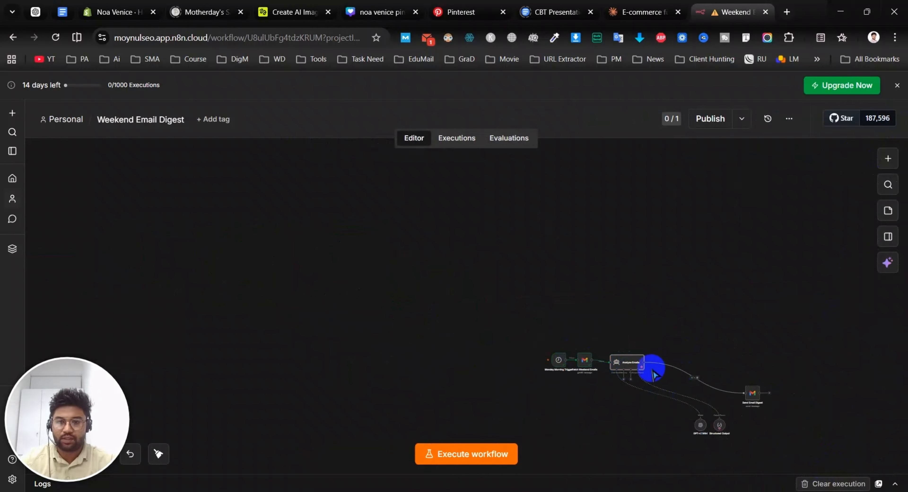
{"action": "mouse_move", "coordinate": [563, 369]}
{"action": "left_click_drag", "start_coordinate": [562, 369], "coordinate": [149, 260]}
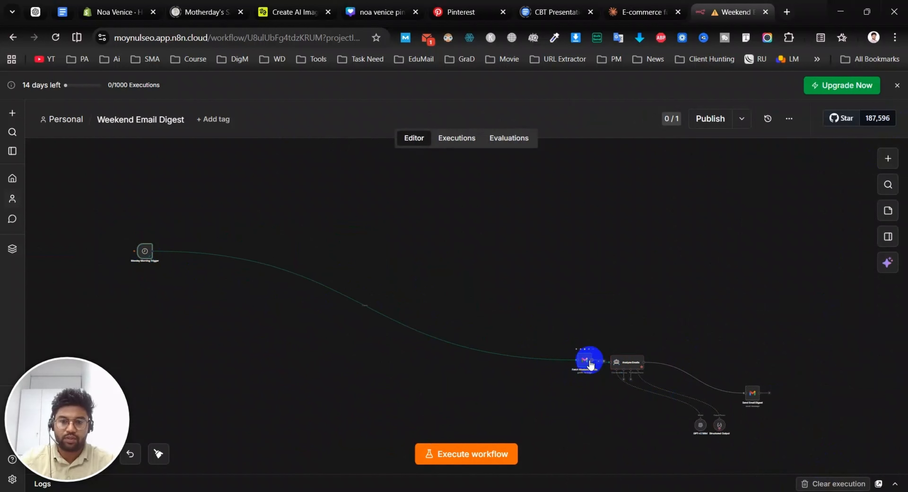
{"action": "left_click_drag", "start_coordinate": [588, 363], "coordinate": [243, 255]}
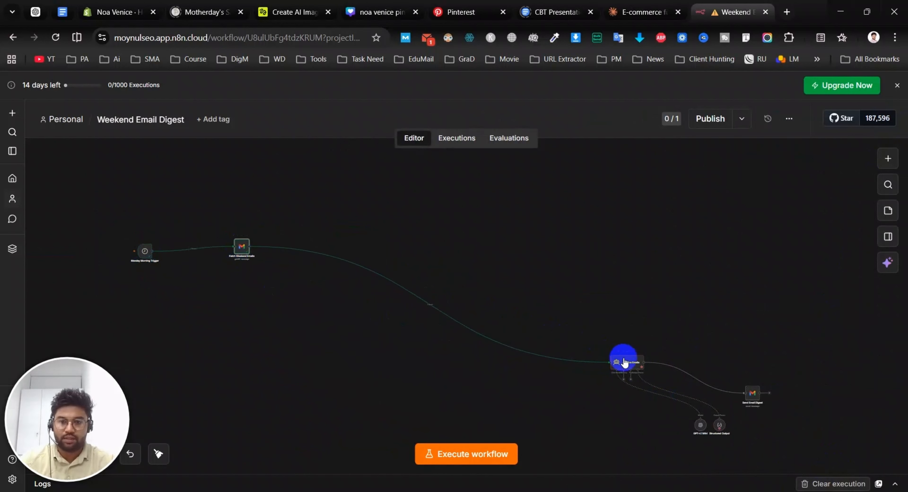
{"action": "left_click_drag", "start_coordinate": [622, 360], "coordinate": [314, 218]}
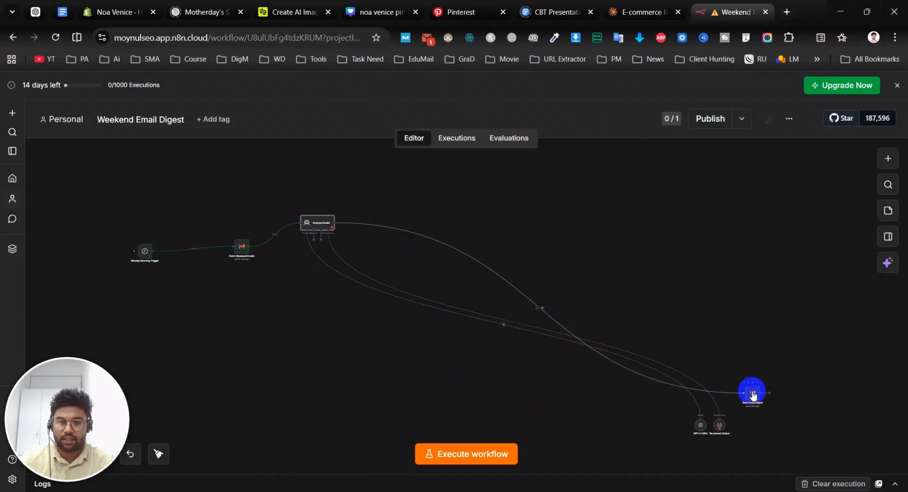
{"action": "left_click_drag", "start_coordinate": [752, 391], "coordinate": [486, 207]}
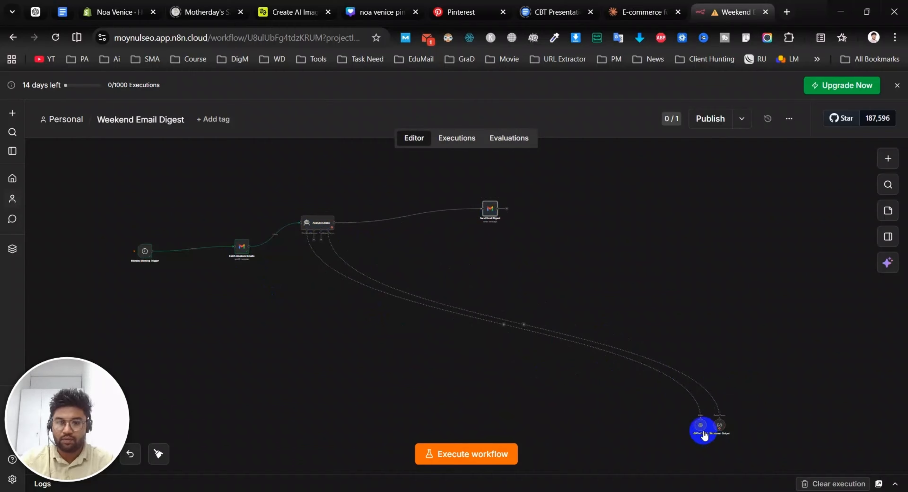
Step: Put GPT-4.1 Mini and Structured Output under Analyze Emails, with Send Email Digest after it
{"action": "left_click_drag", "start_coordinate": [701, 427], "coordinate": [320, 301]}
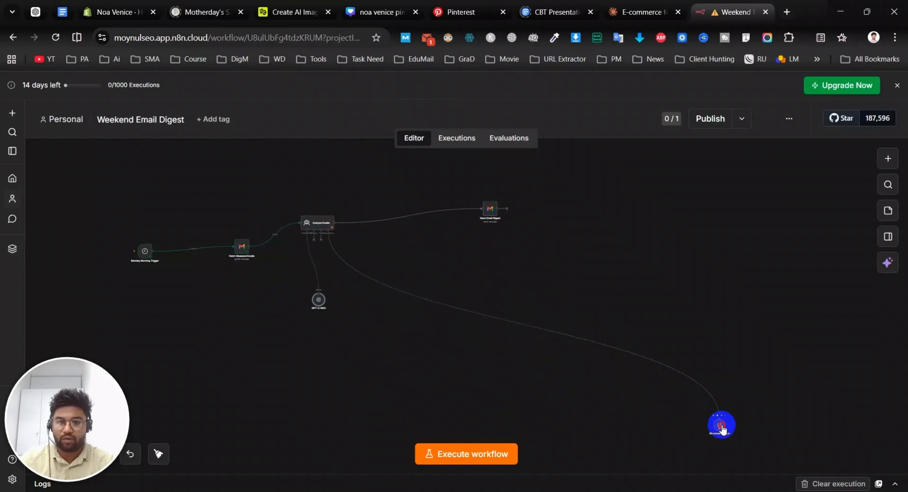
{"action": "left_click_drag", "start_coordinate": [719, 425], "coordinate": [379, 264]}
{"action": "scroll", "coordinate": [325, 271], "scroll_direction": "up", "scroll_amount": 5}
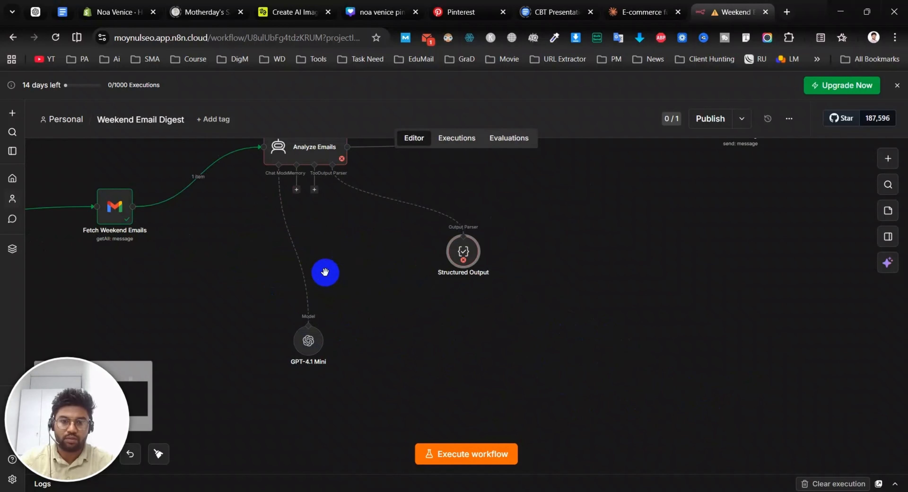
{"action": "left_click_drag", "start_coordinate": [312, 340], "coordinate": [389, 272]}
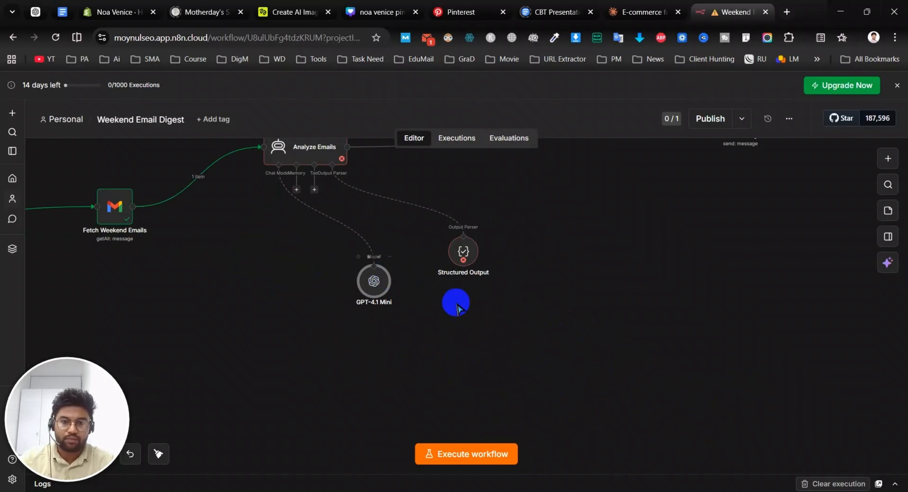
{"action": "scroll", "coordinate": [493, 324], "scroll_direction": "down", "scroll_amount": 5}
{"action": "left_click_drag", "start_coordinate": [588, 244], "coordinate": [483, 261]}
{"action": "scroll", "coordinate": [416, 263], "scroll_direction": "up", "scroll_amount": 8}
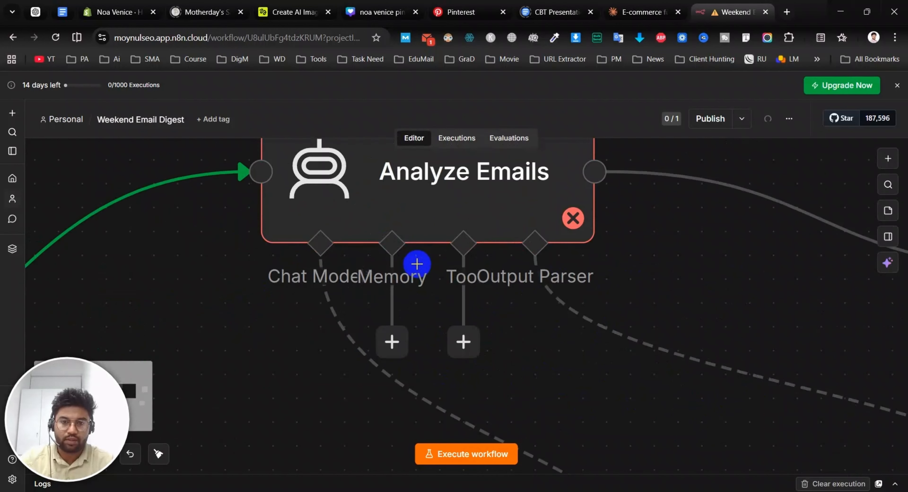
{"action": "scroll", "coordinate": [417, 263], "scroll_direction": "down", "scroll_amount": 5}
{"action": "scroll", "coordinate": [417, 264], "scroll_direction": "down", "scroll_amount": 5}
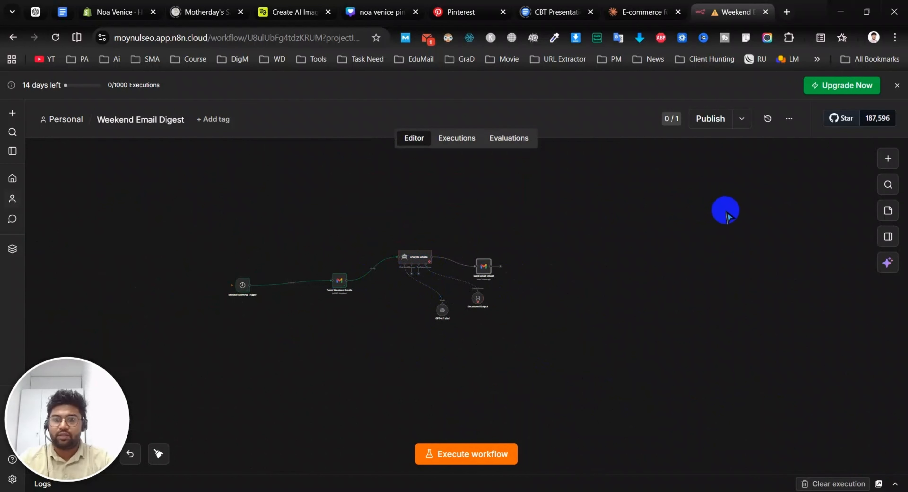
Step: Open Claude's e-commerce n8n automation demo and look over its diagram
{"action": "left_click", "coordinate": [643, 12]}
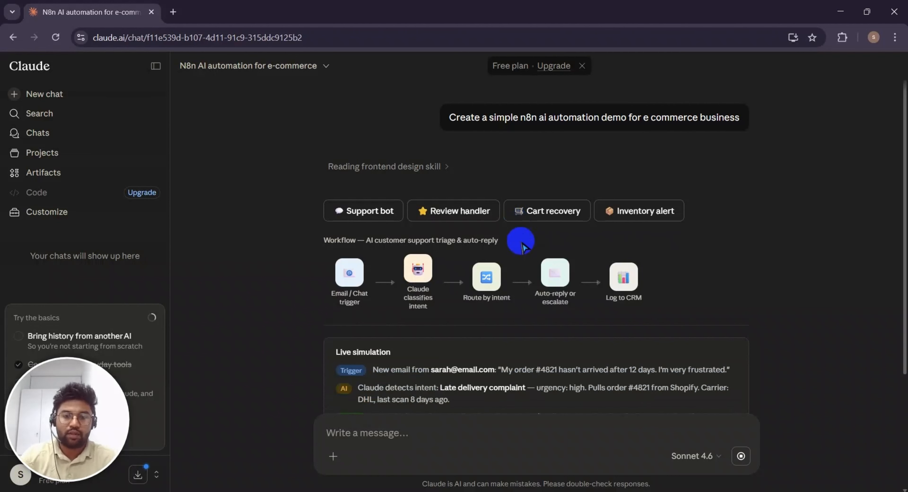
{"action": "scroll", "coordinate": [523, 261], "scroll_direction": "down", "scroll_amount": 3}
{"action": "scroll", "coordinate": [525, 292], "scroll_direction": "up", "scroll_amount": 3}
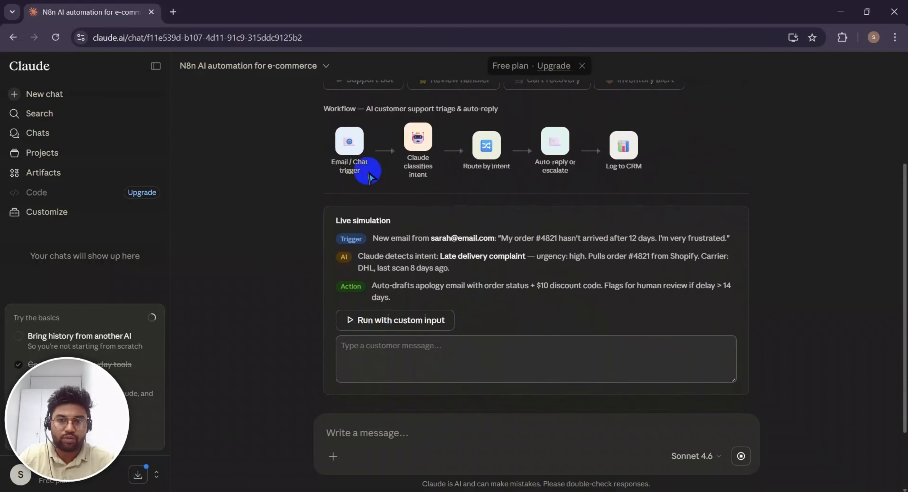
{"action": "double_click", "coordinate": [555, 170]}
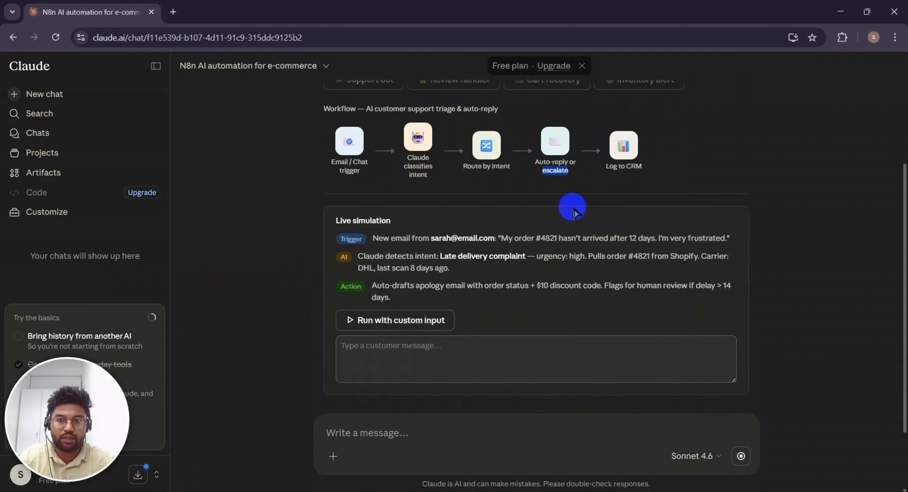
{"action": "scroll", "coordinate": [428, 275], "scroll_direction": "up", "scroll_amount": 2}
{"action": "scroll", "coordinate": [428, 261], "scroll_direction": "up", "scroll_amount": 1}
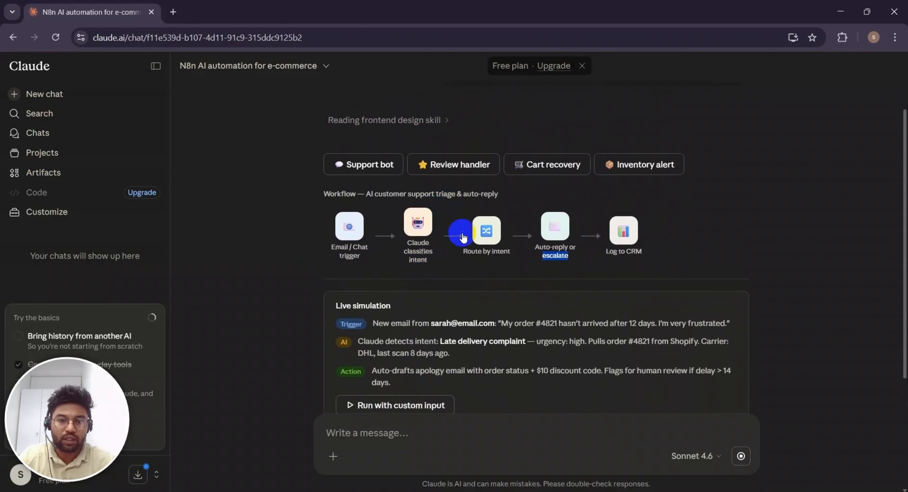
Step: Scroll through the 3-day workflow version, then return to n8n and nudge Analyze Emails left
{"action": "scroll", "coordinate": [472, 265], "scroll_direction": "down", "scroll_amount": 2}
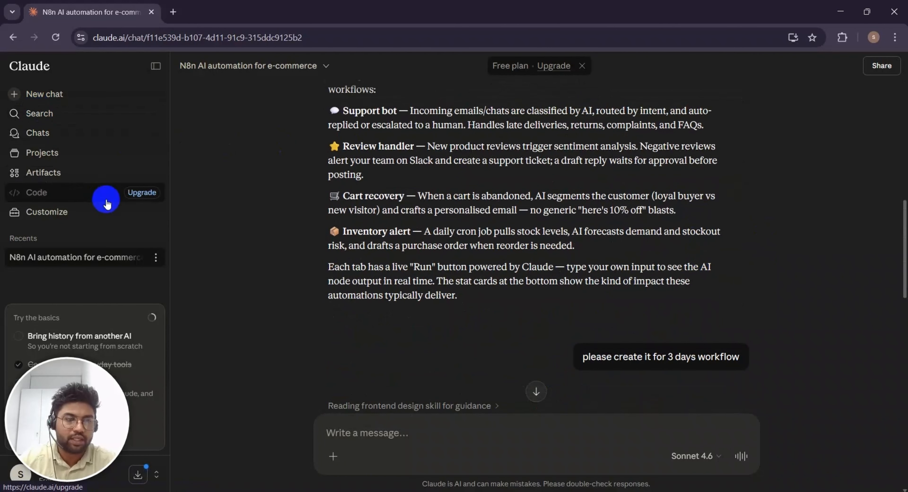
{"action": "scroll", "coordinate": [605, 279], "scroll_direction": "down", "scroll_amount": 8}
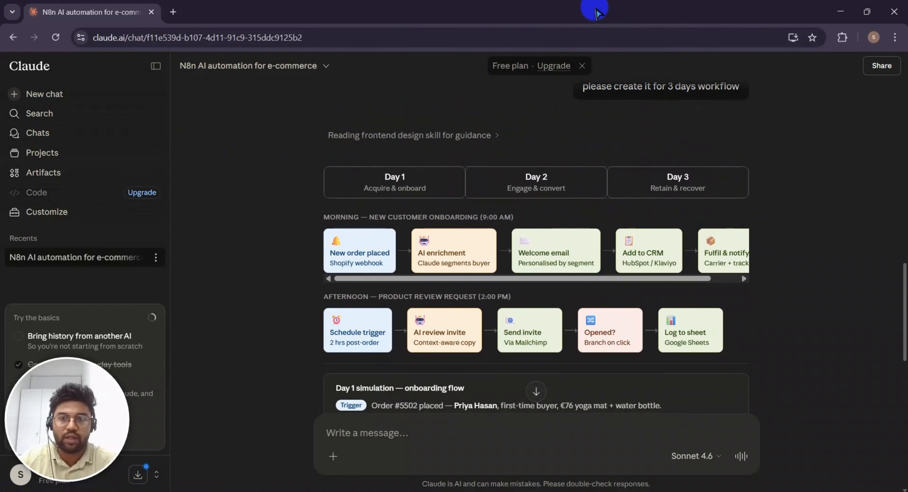
{"action": "left_click", "coordinate": [151, 12]}
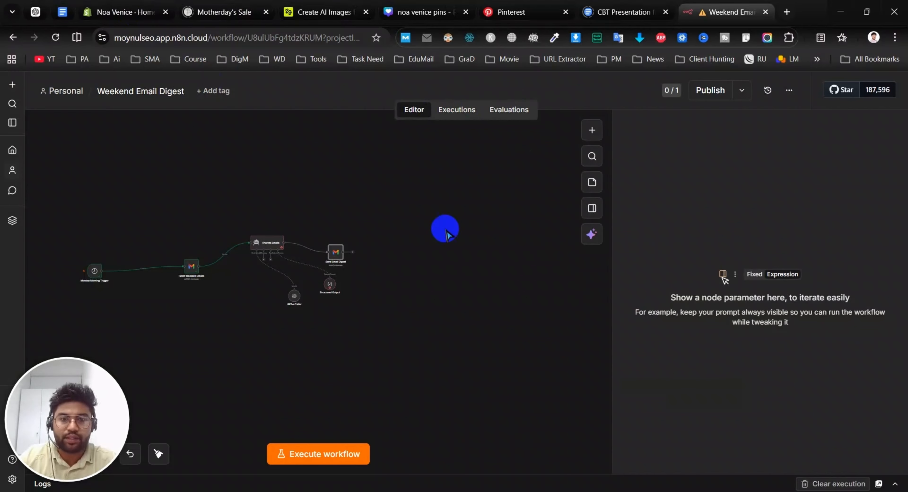
{"action": "mouse_move", "coordinate": [249, 245]}
{"action": "left_mouse_down"}
{"action": "mouse_move", "coordinate": [272, 262]}
{"action": "mouse_move", "coordinate": [233, 250]}
{"action": "left_mouse_up"}
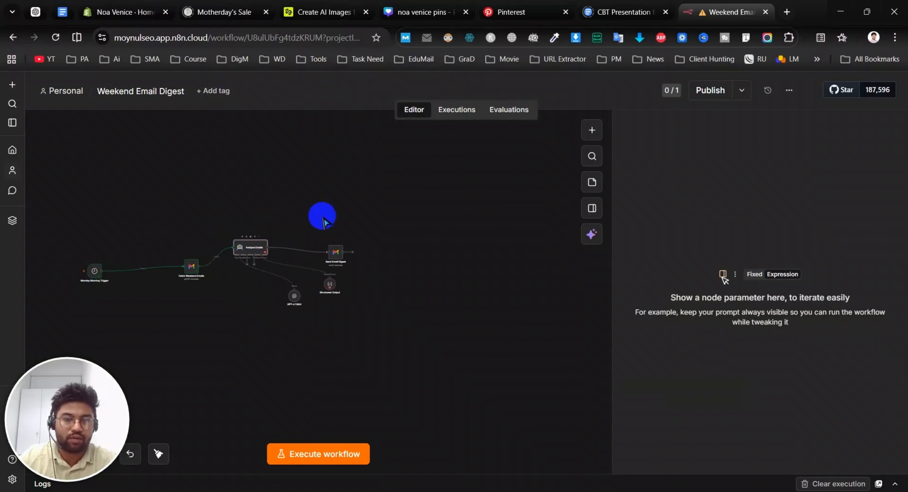